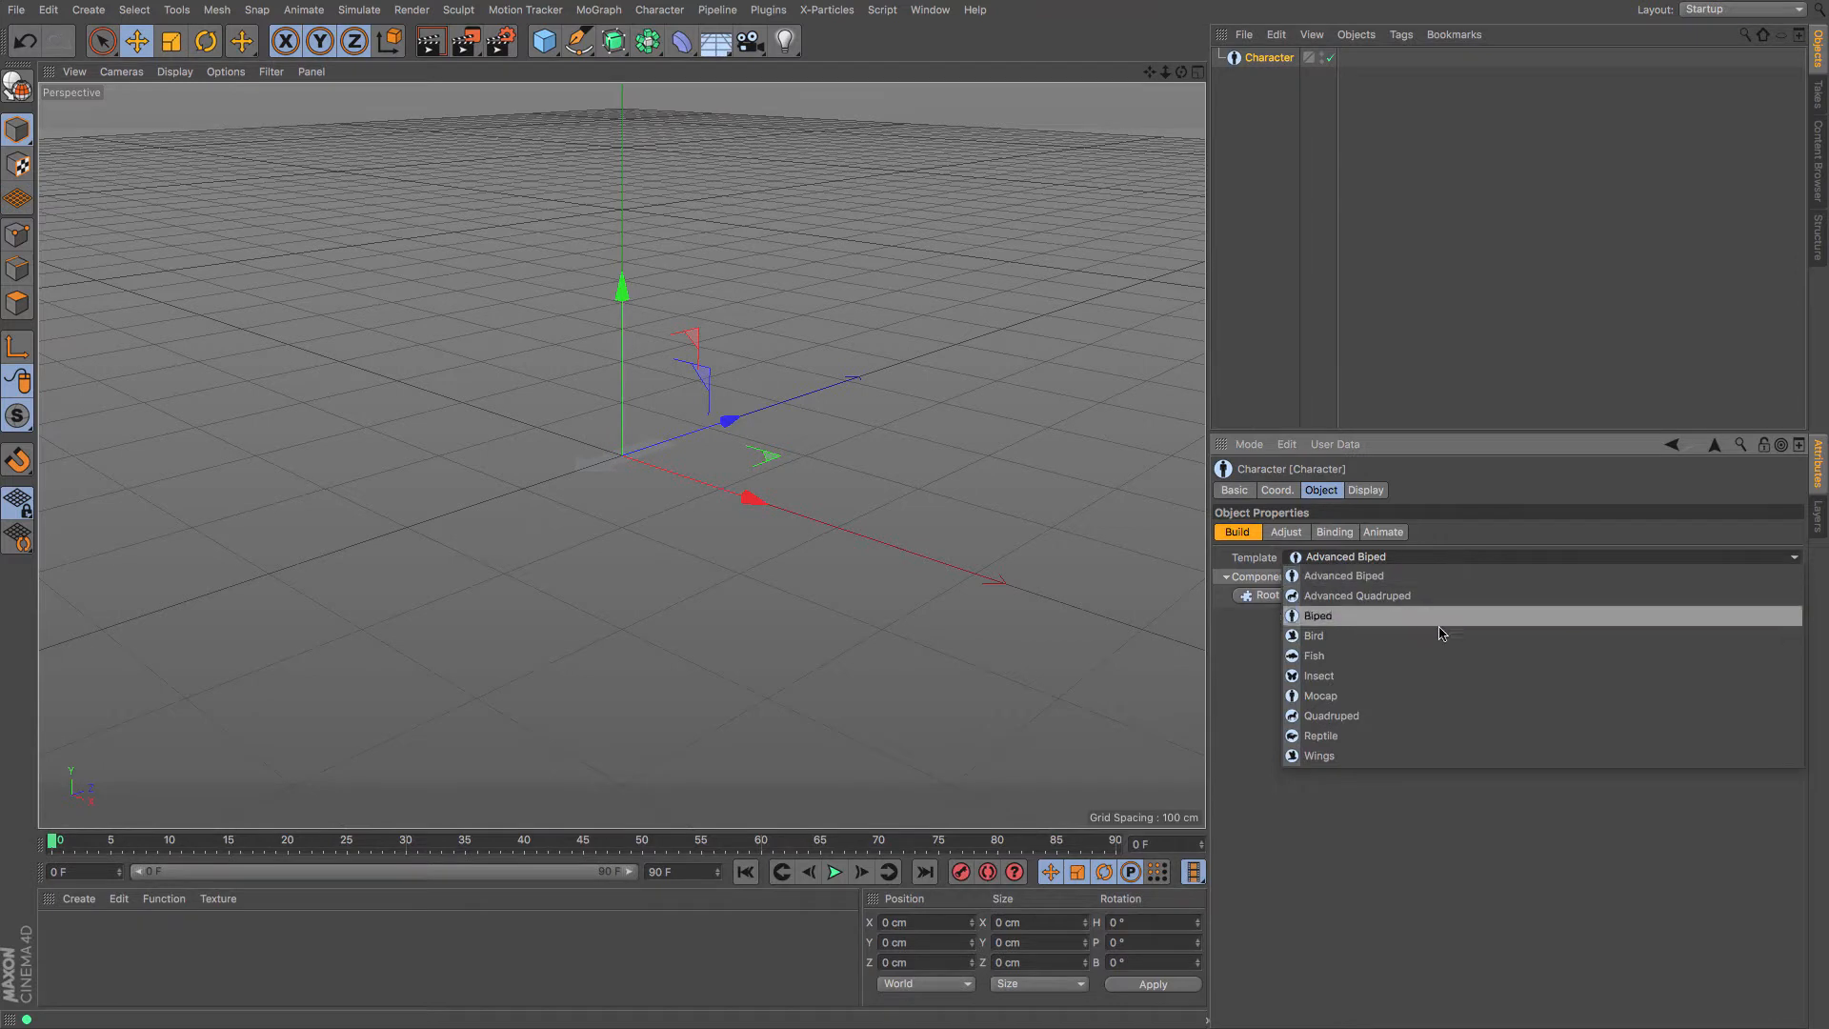
Use the Insect template, add a Thorax, and attach an Abdomen (IK) chain beneath it
left_click(1419, 675)
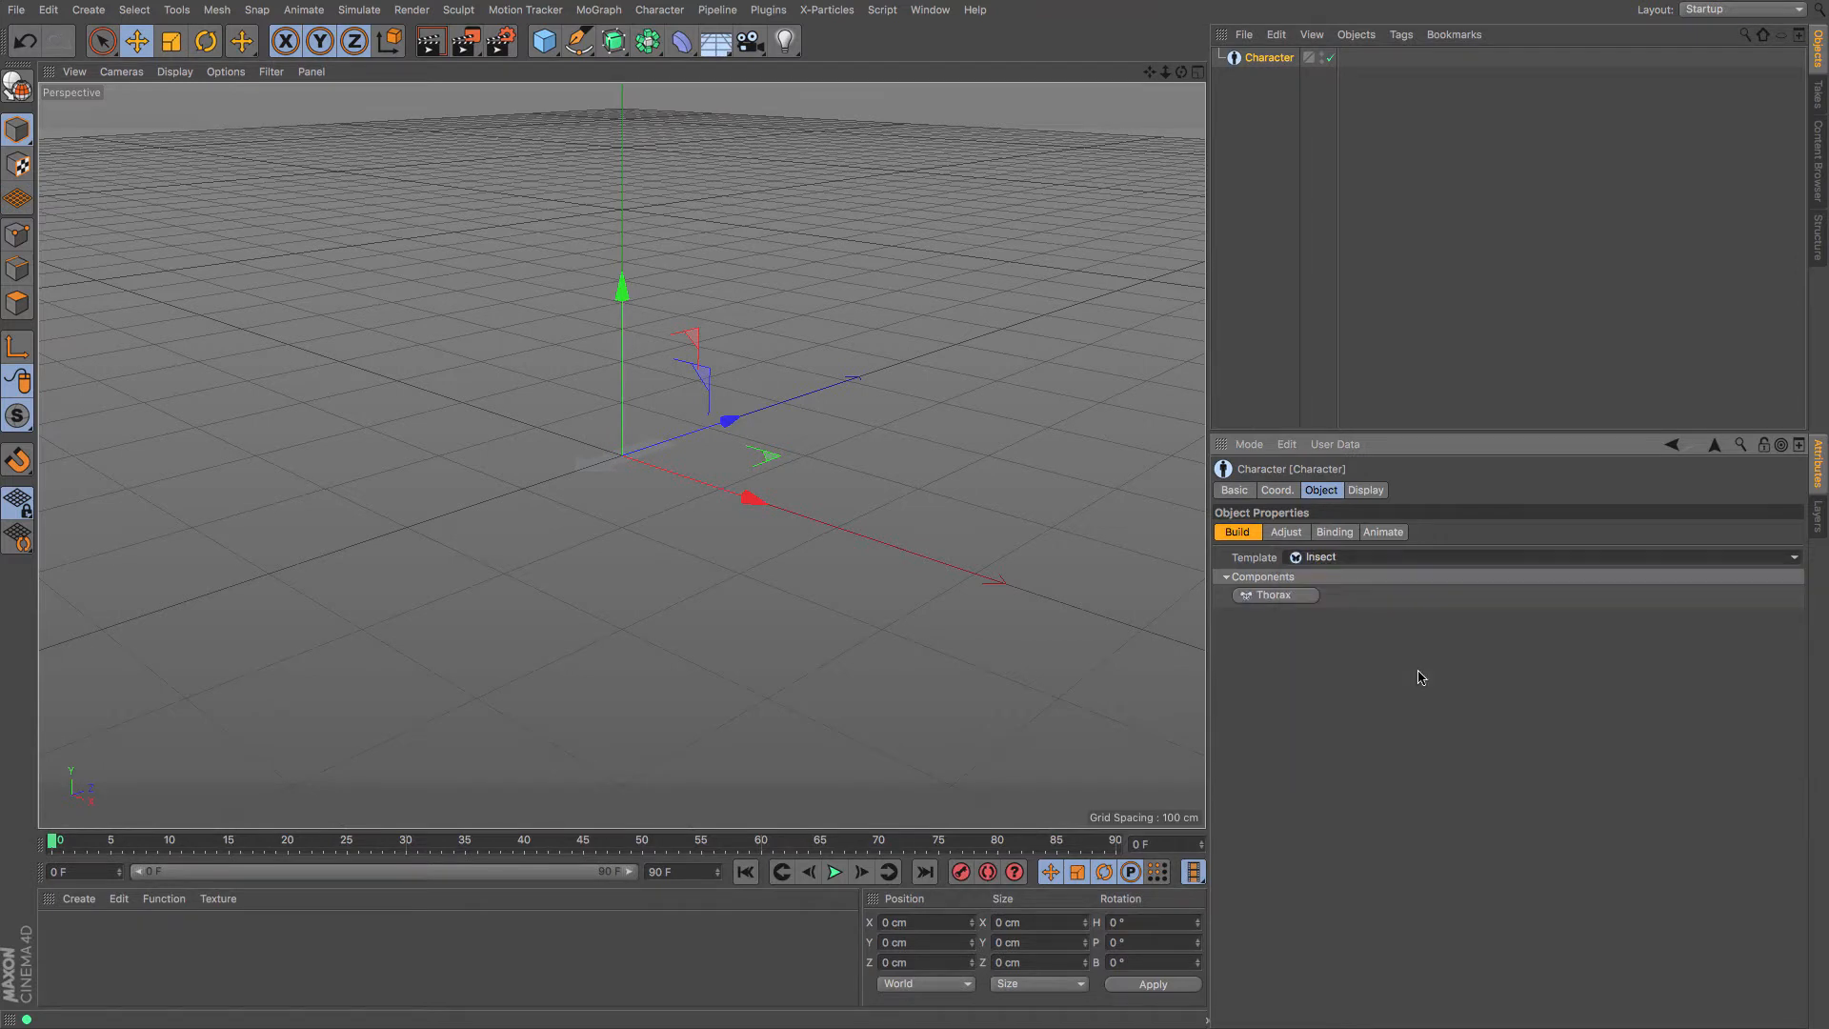
left_click(1293, 599)
left_click_drag(1165, 74, 1314, 73)
left_click_drag(1147, 74, 915, 517)
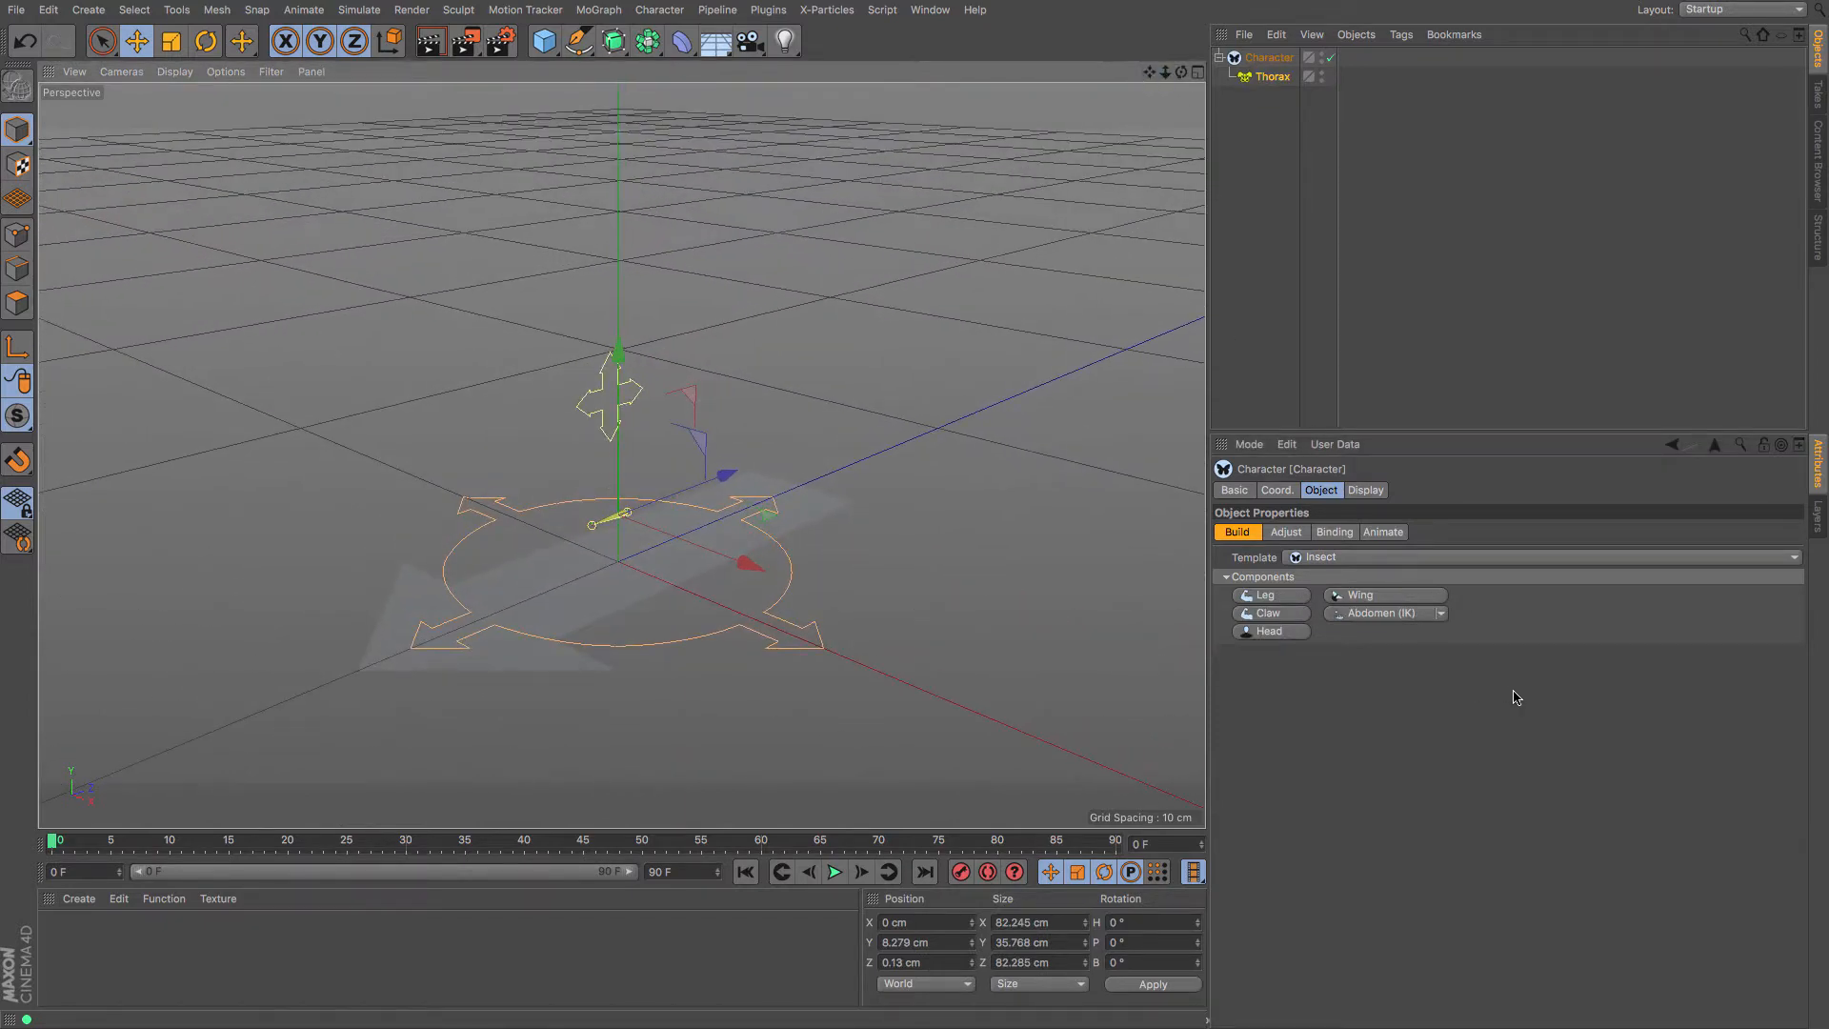
left_click(1423, 617)
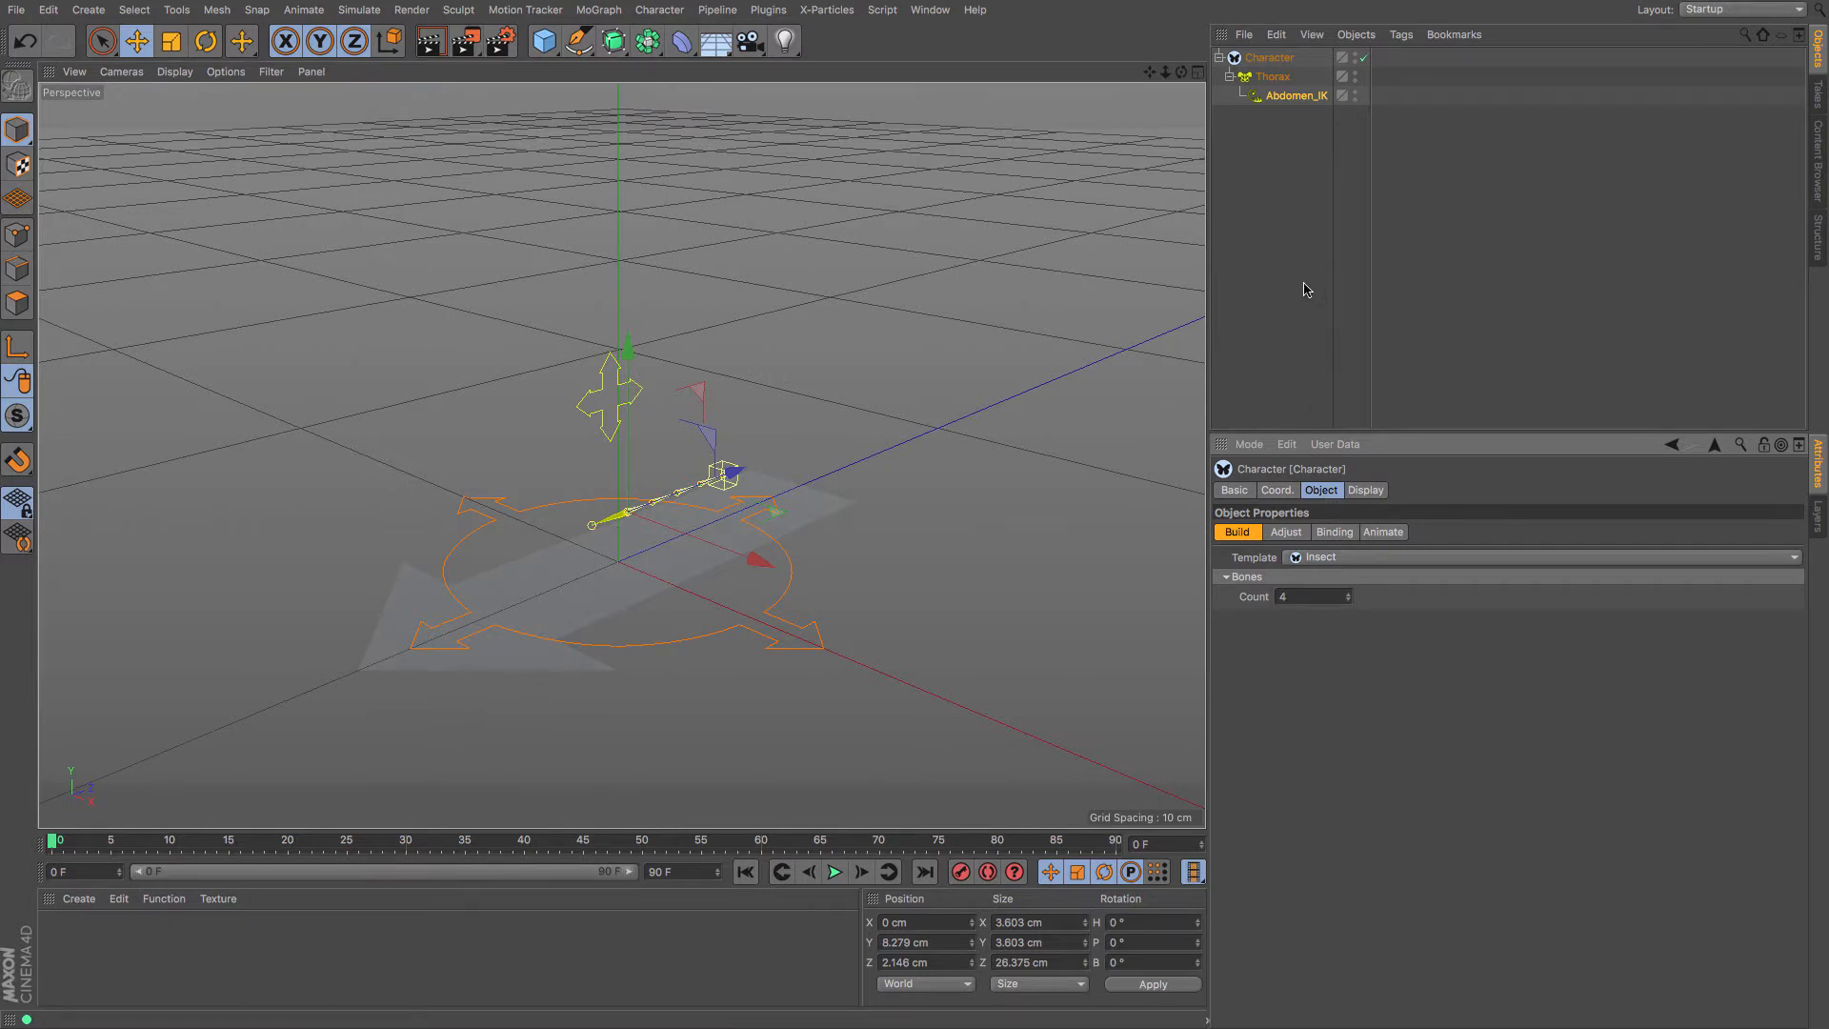
left_click(1273, 77)
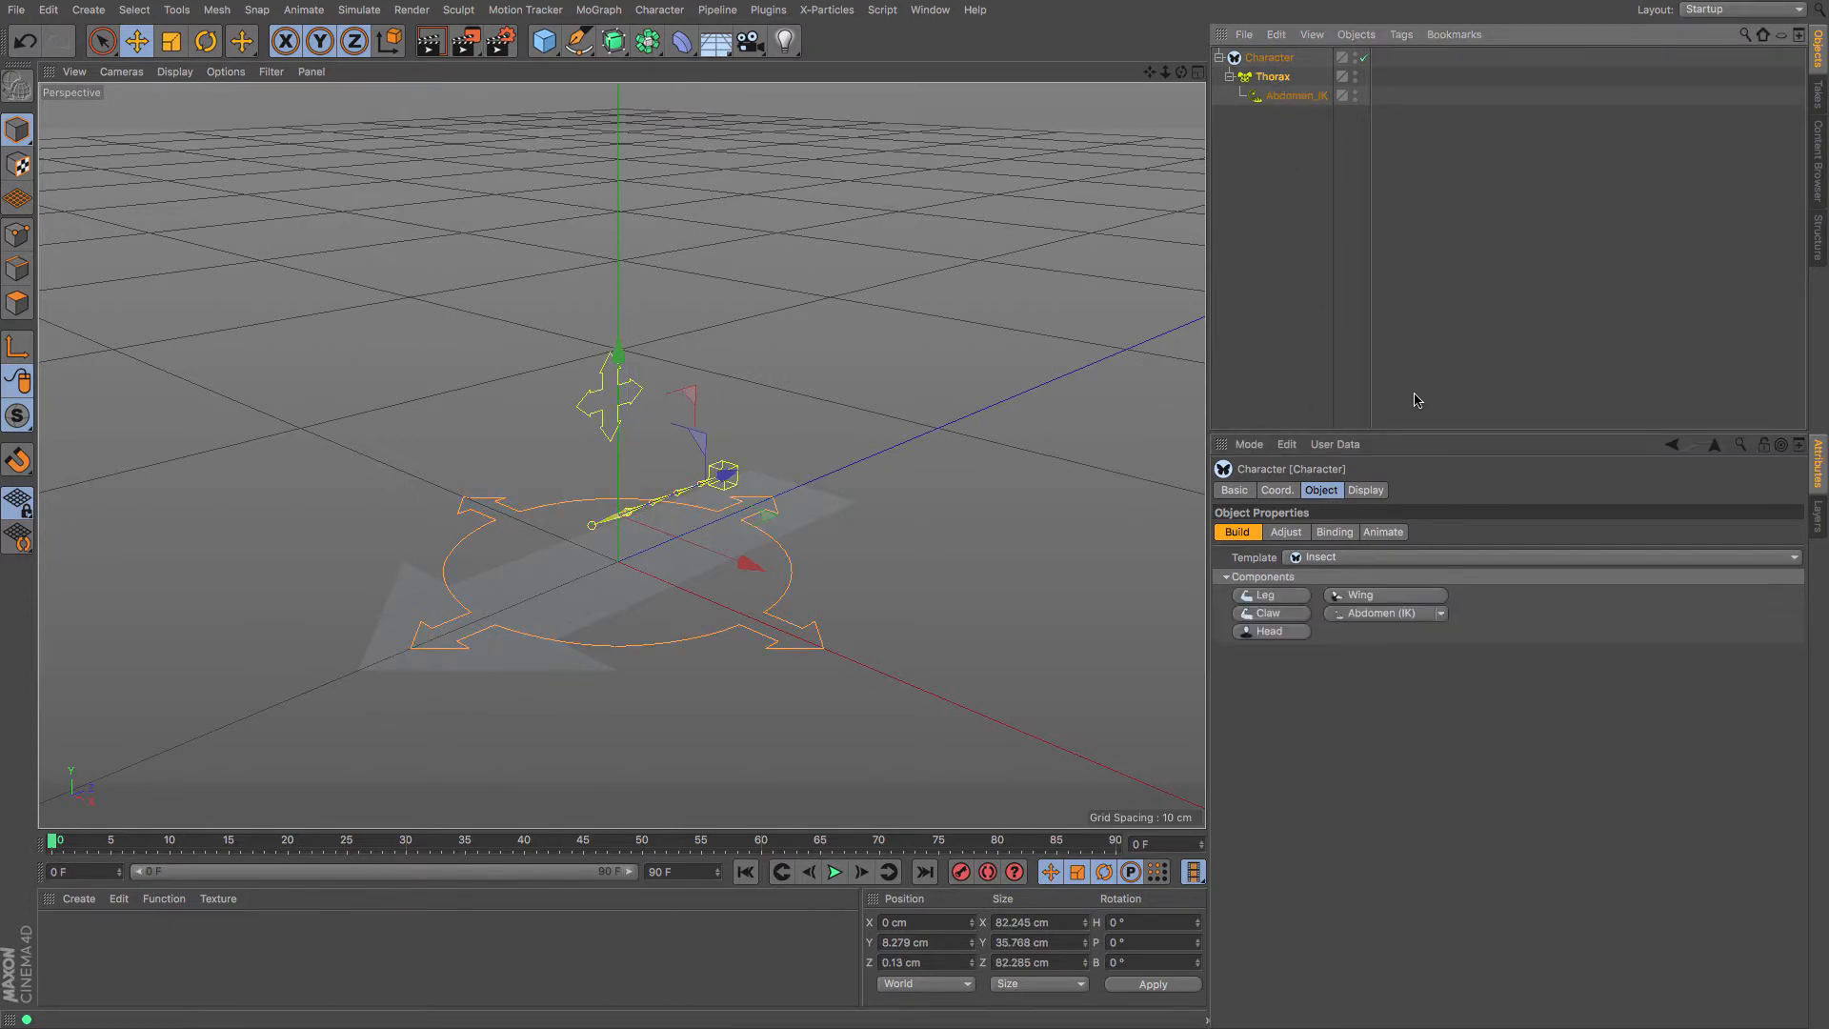
Add a Head to the thorax and attach antenna components to it
left_click(1269, 631)
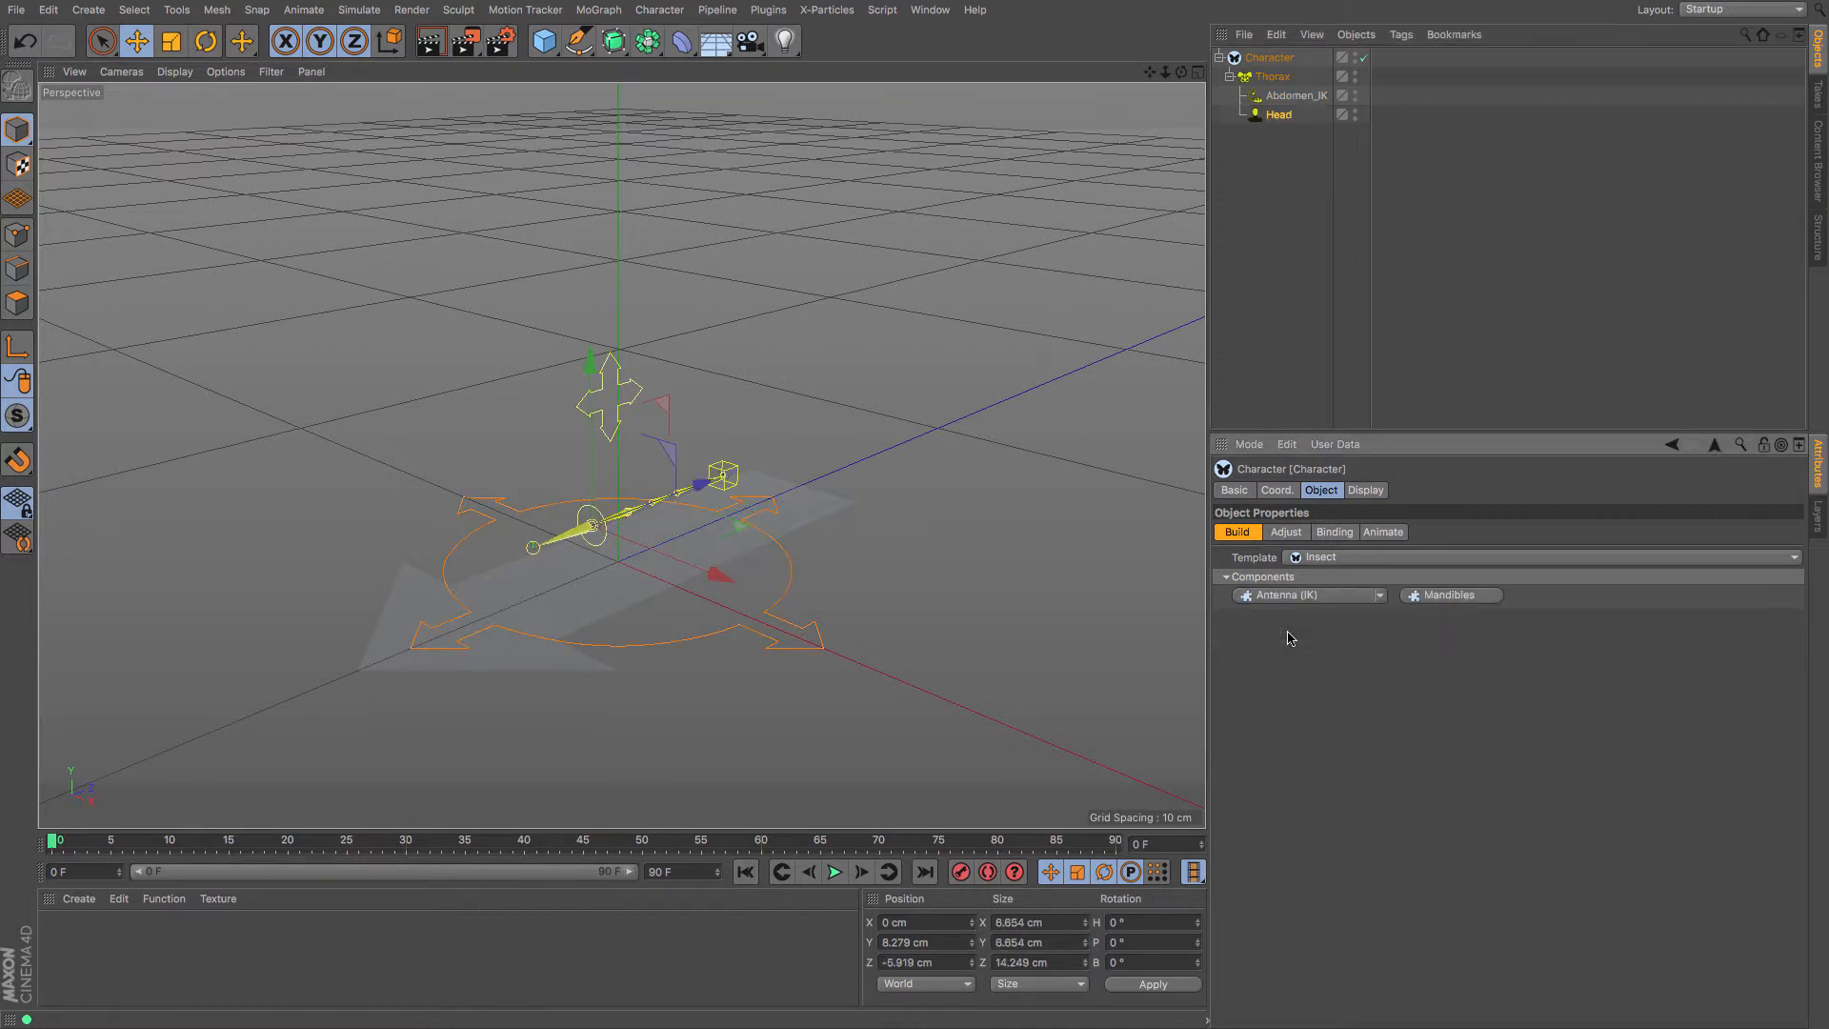
left_click(1379, 597)
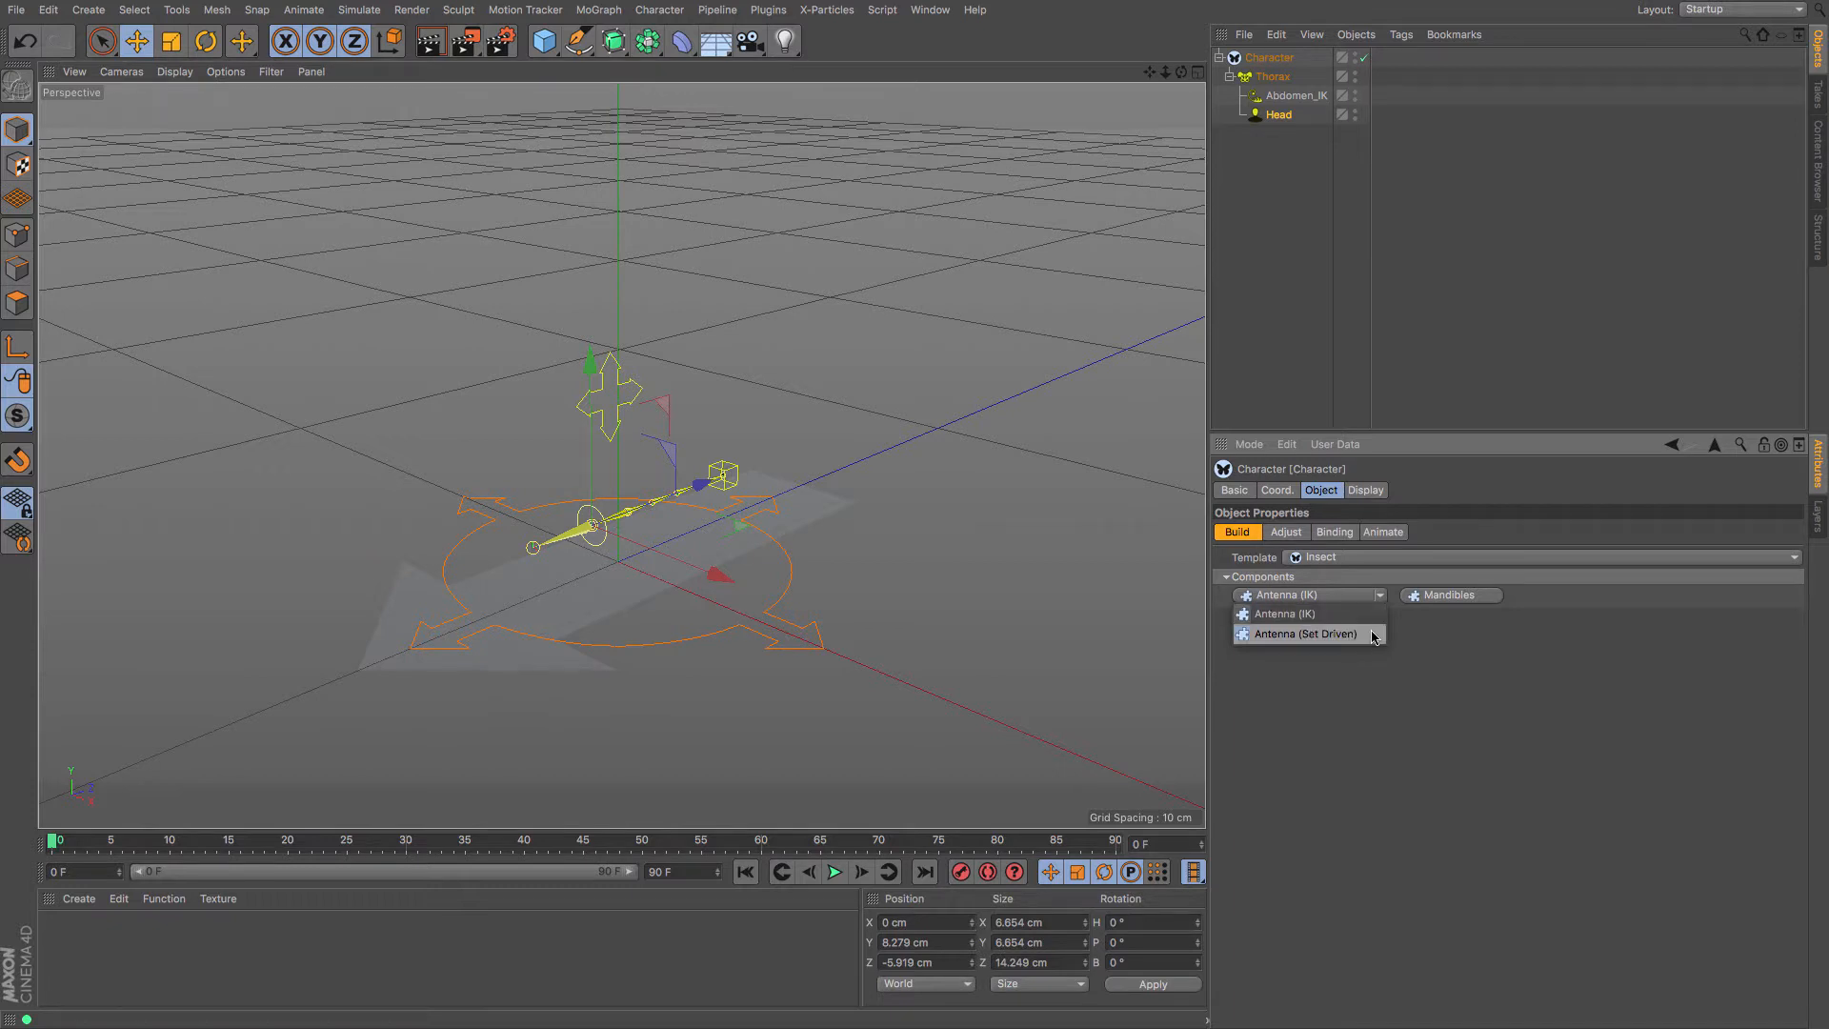
left_click(1305, 633)
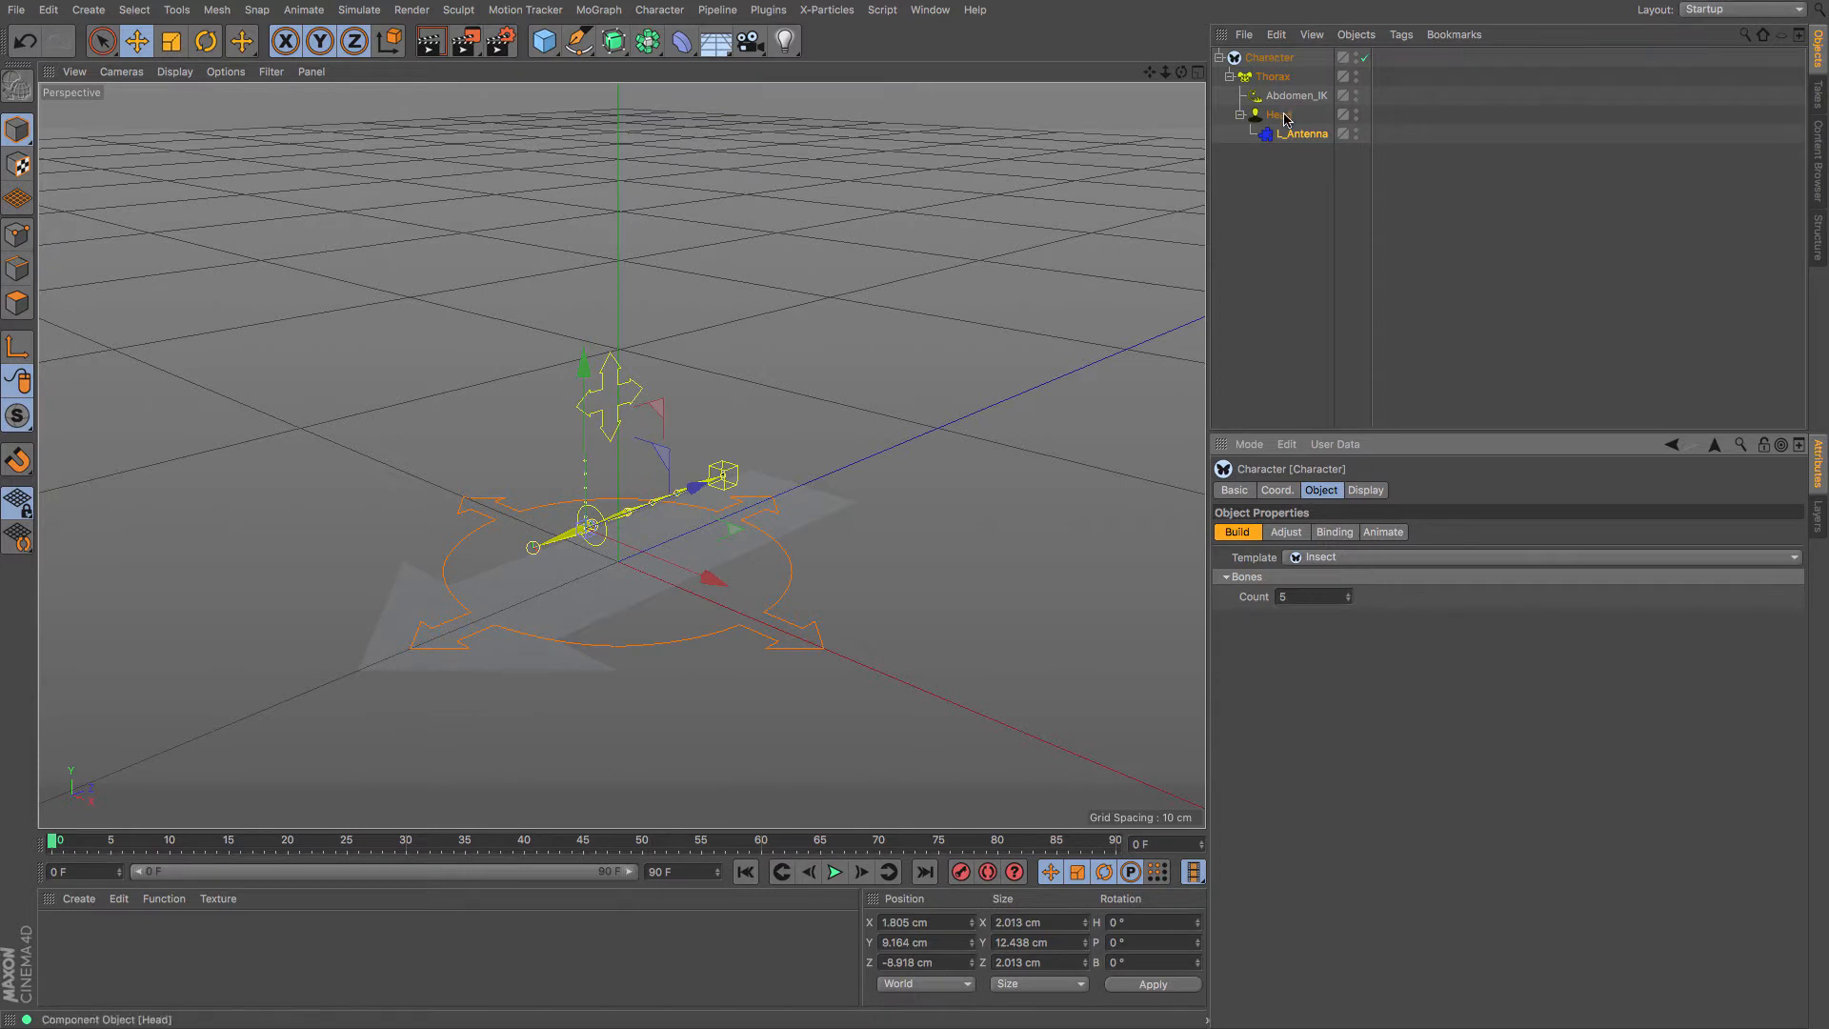
left_click(1281, 116)
left_click(1380, 596)
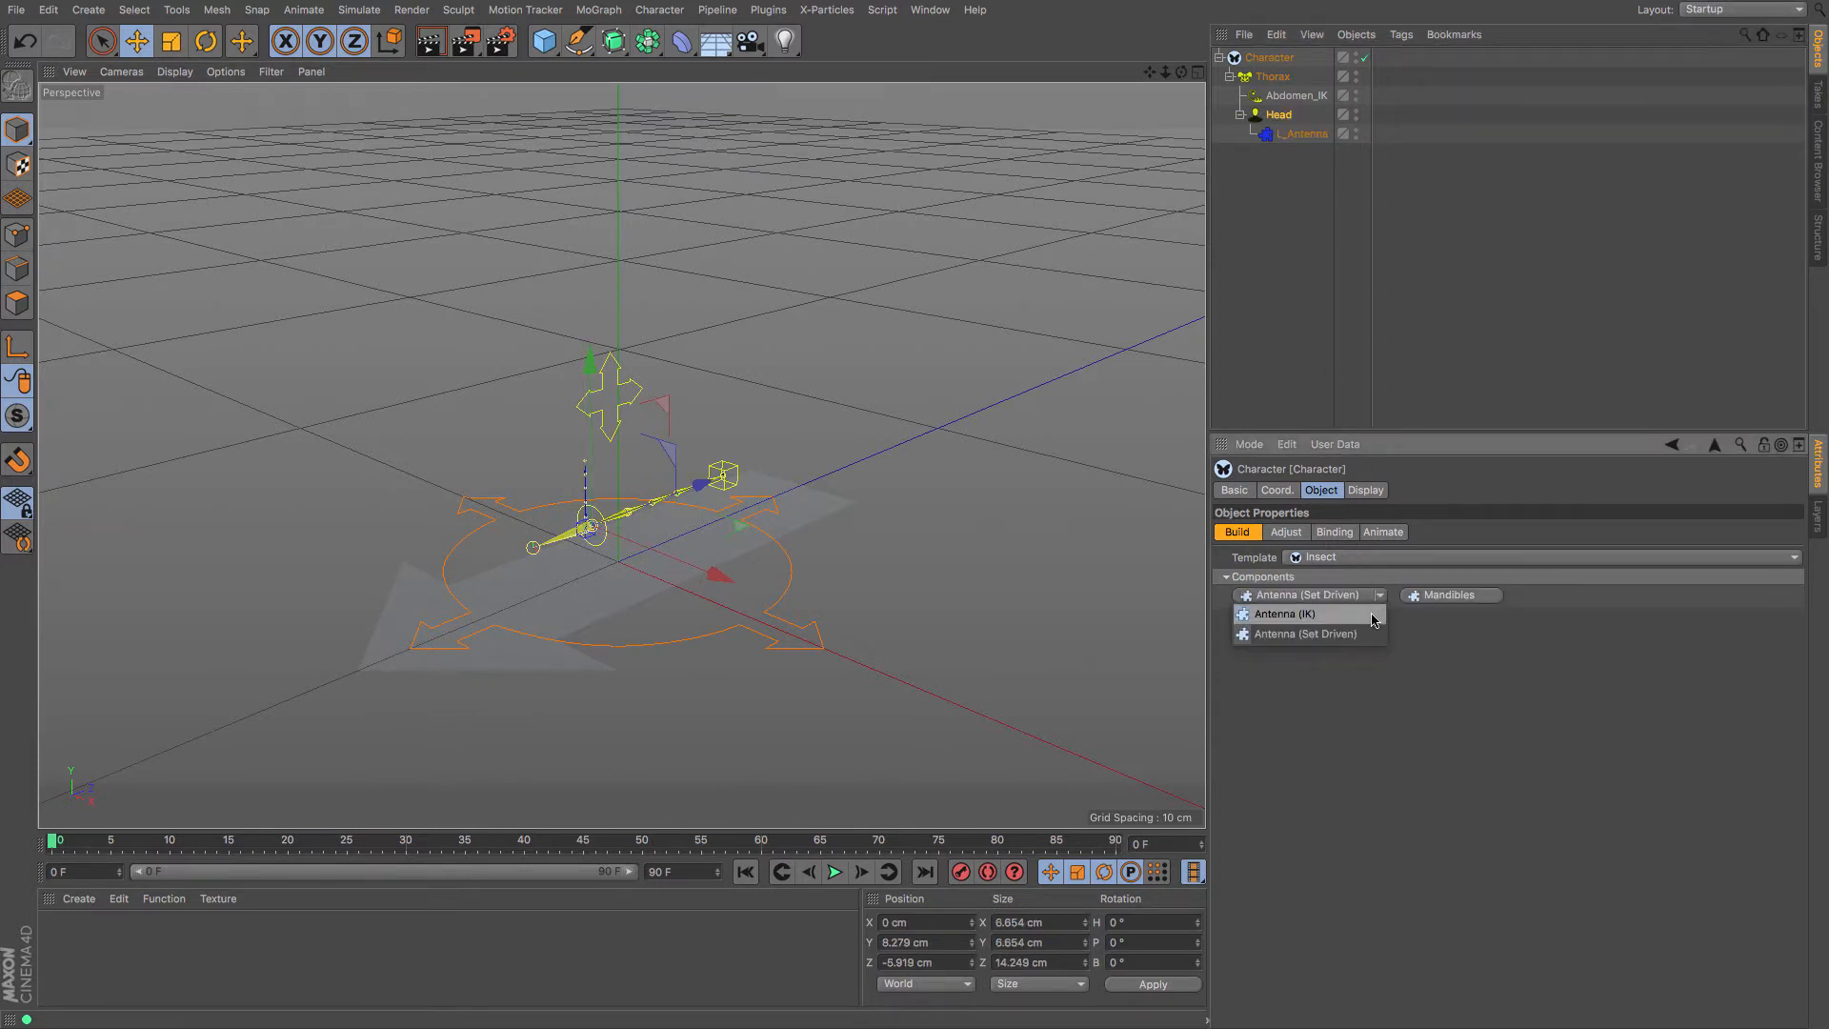
left_click(1372, 615)
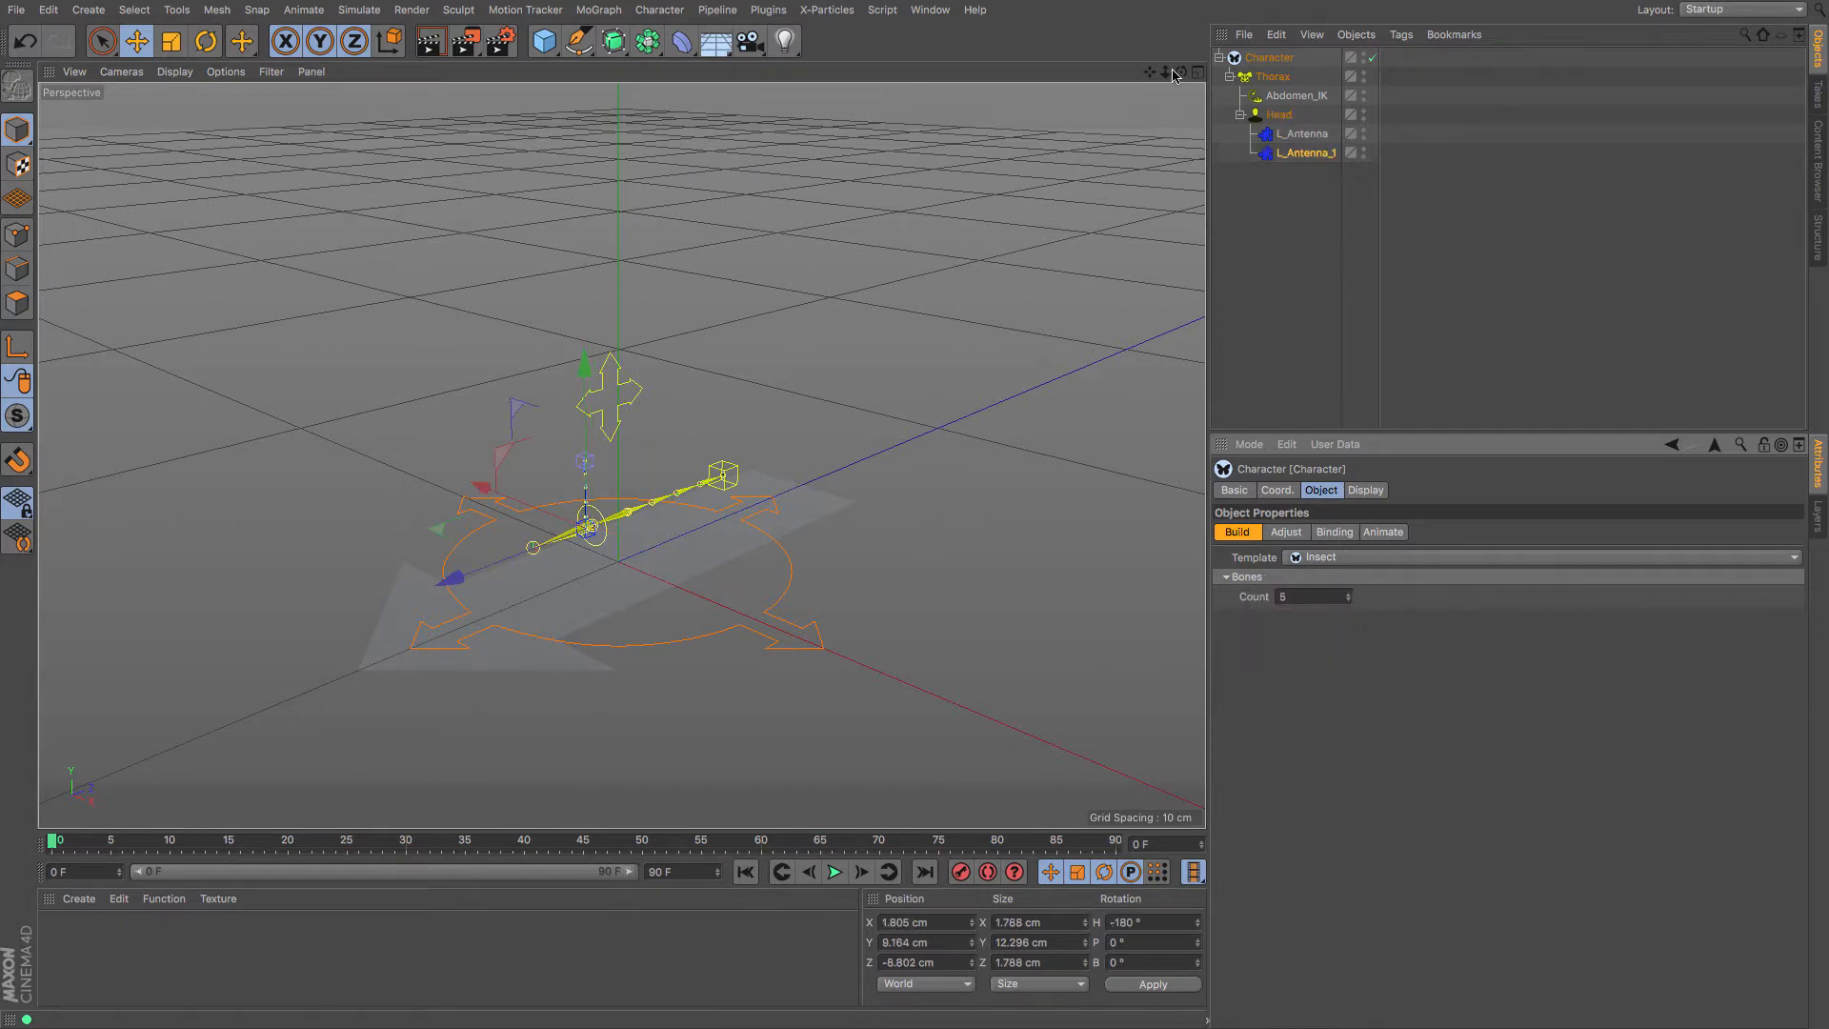
Add the right antenna to the Head and delete the extra L_Antenna_1
left_click_drag(1181, 71, 1205, 118)
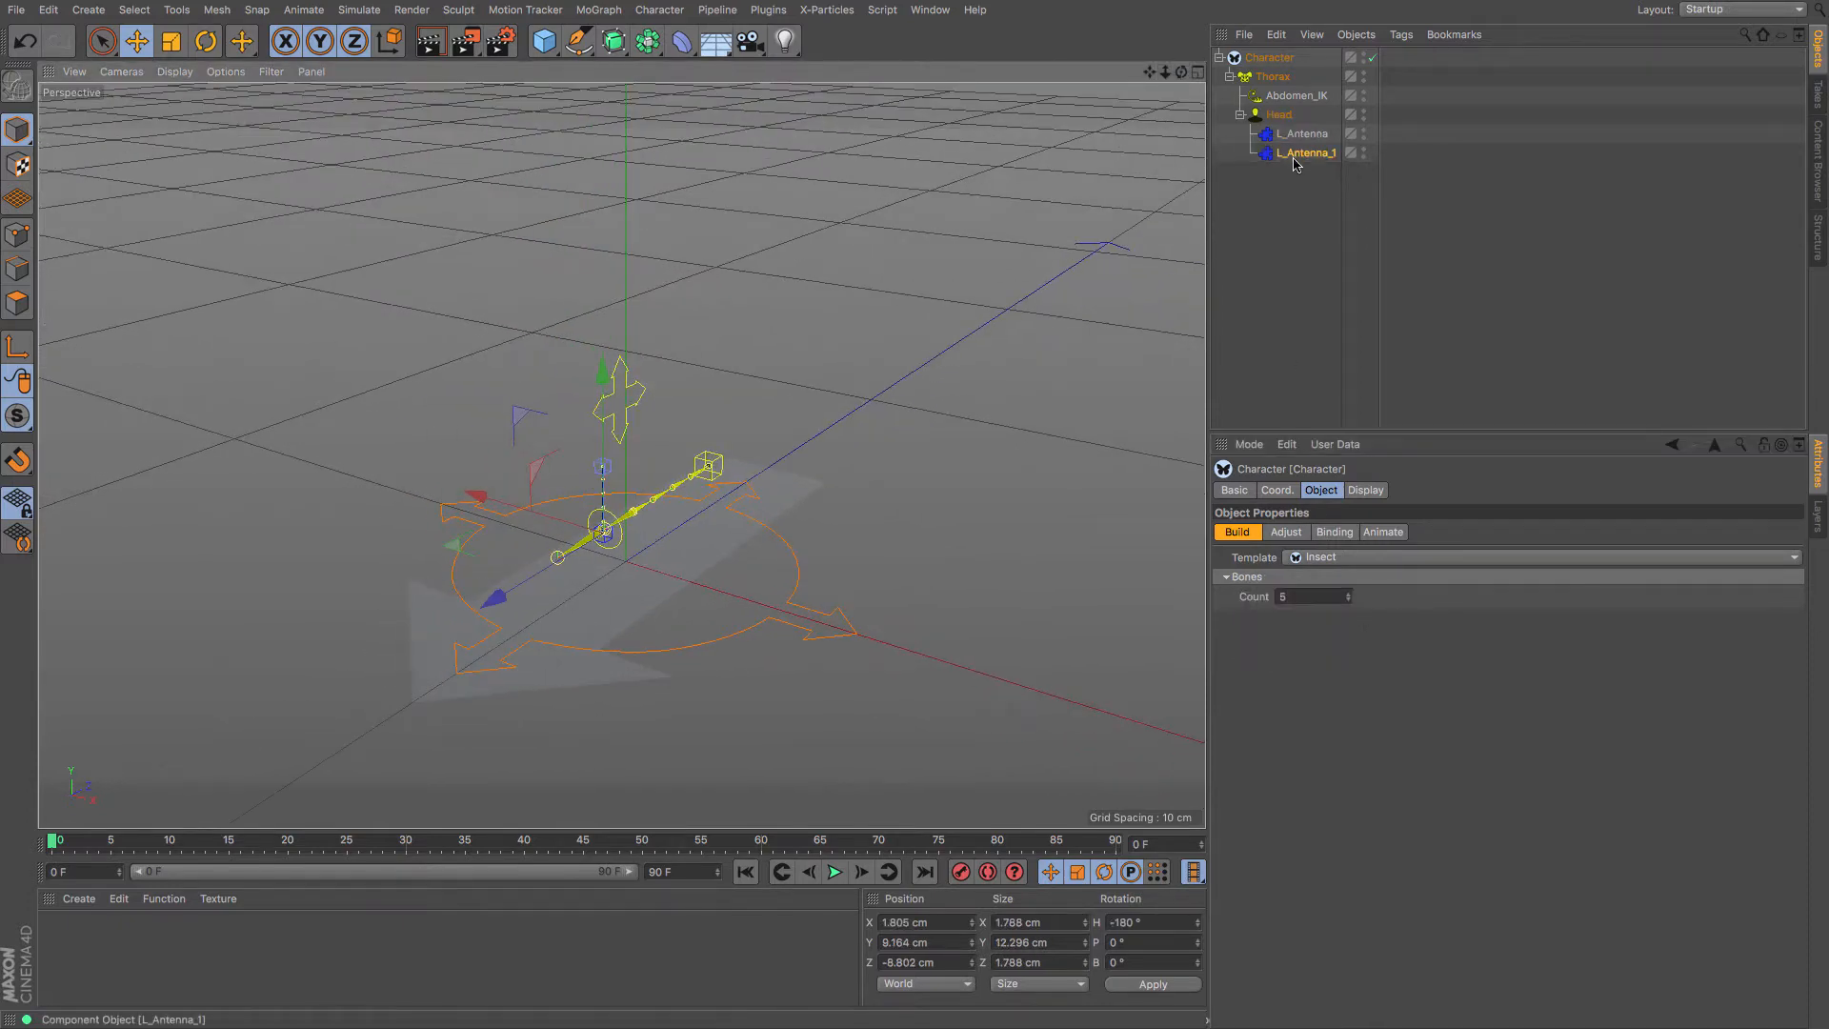
left_click(1283, 115)
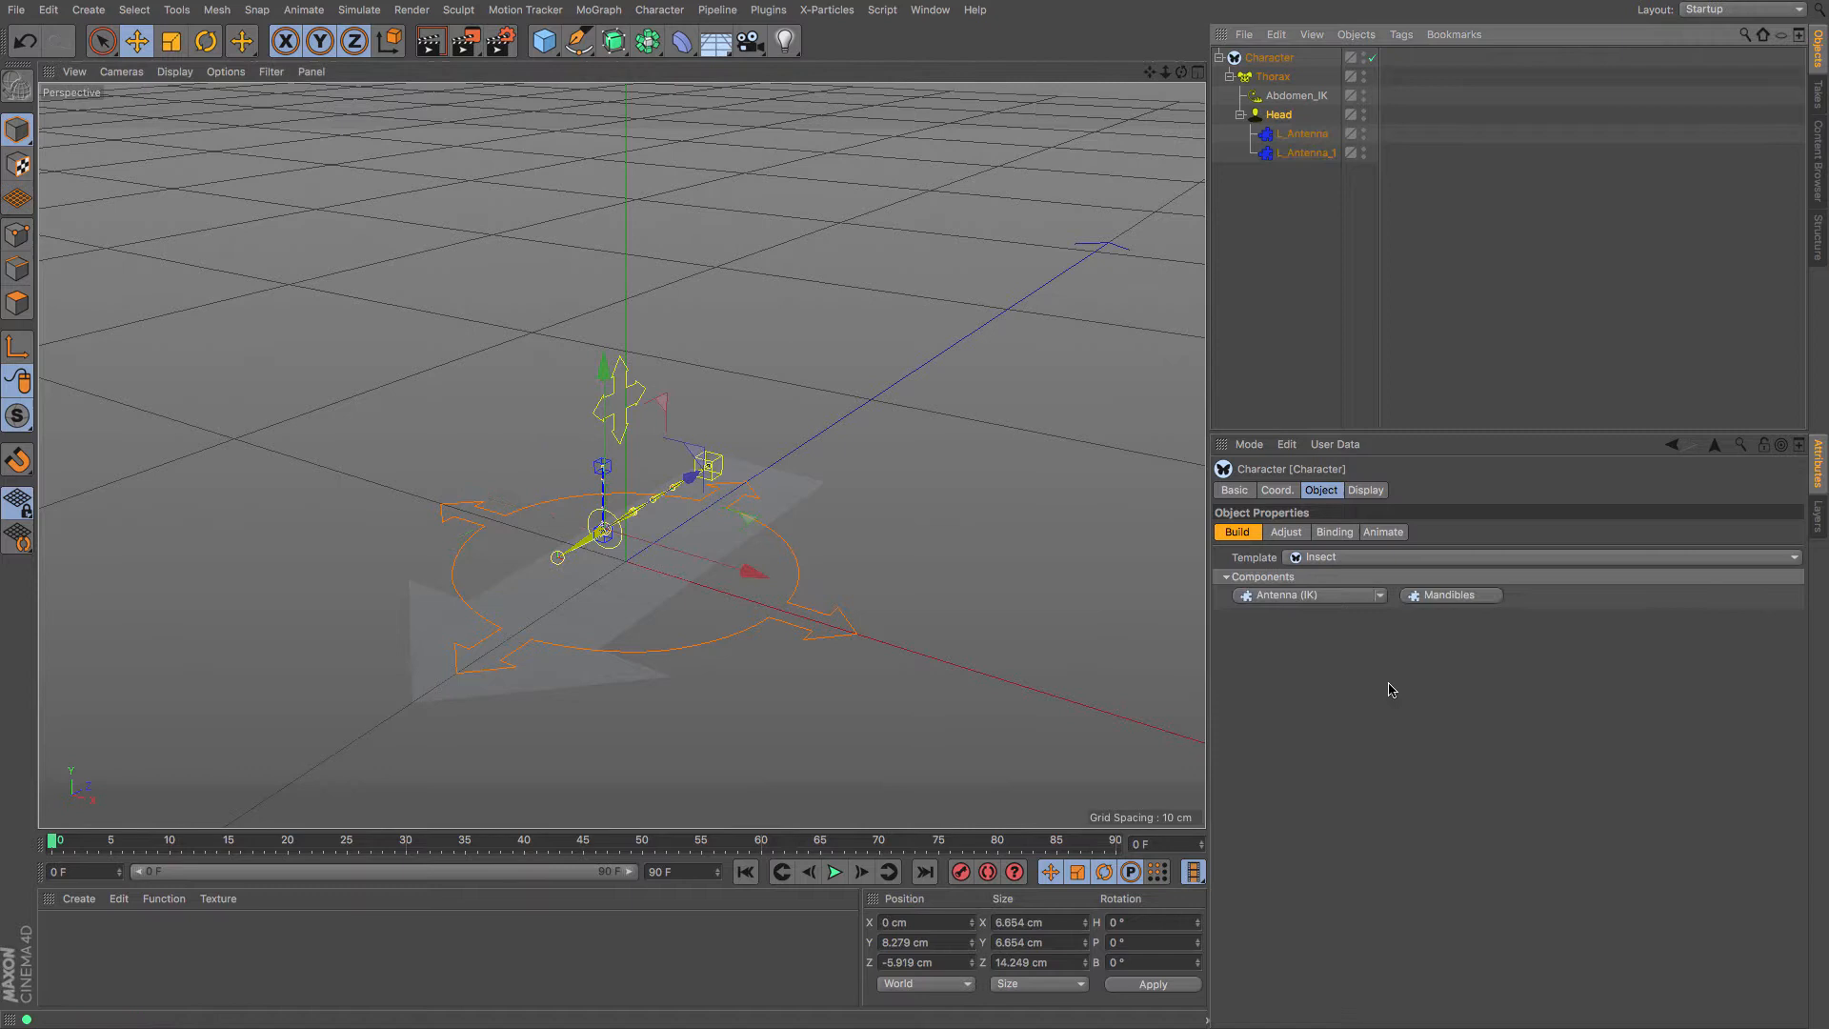
left_click(1360, 595)
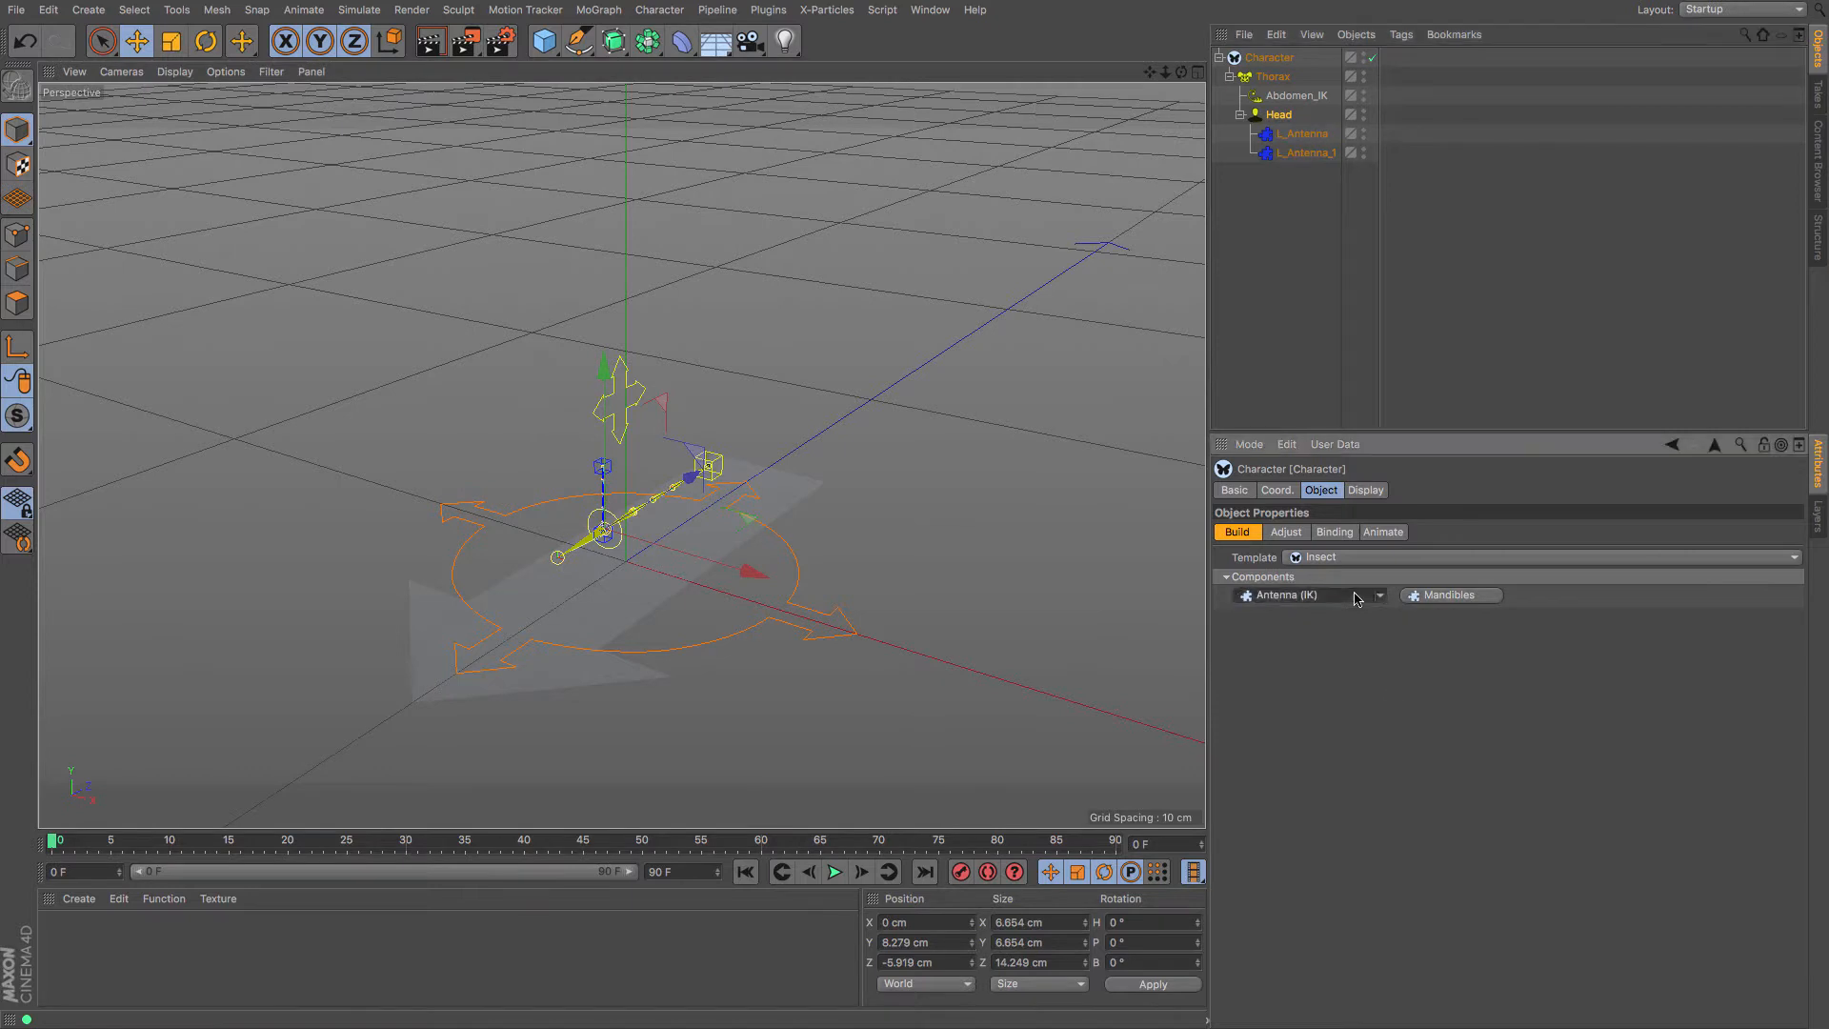
left_click(1309, 158)
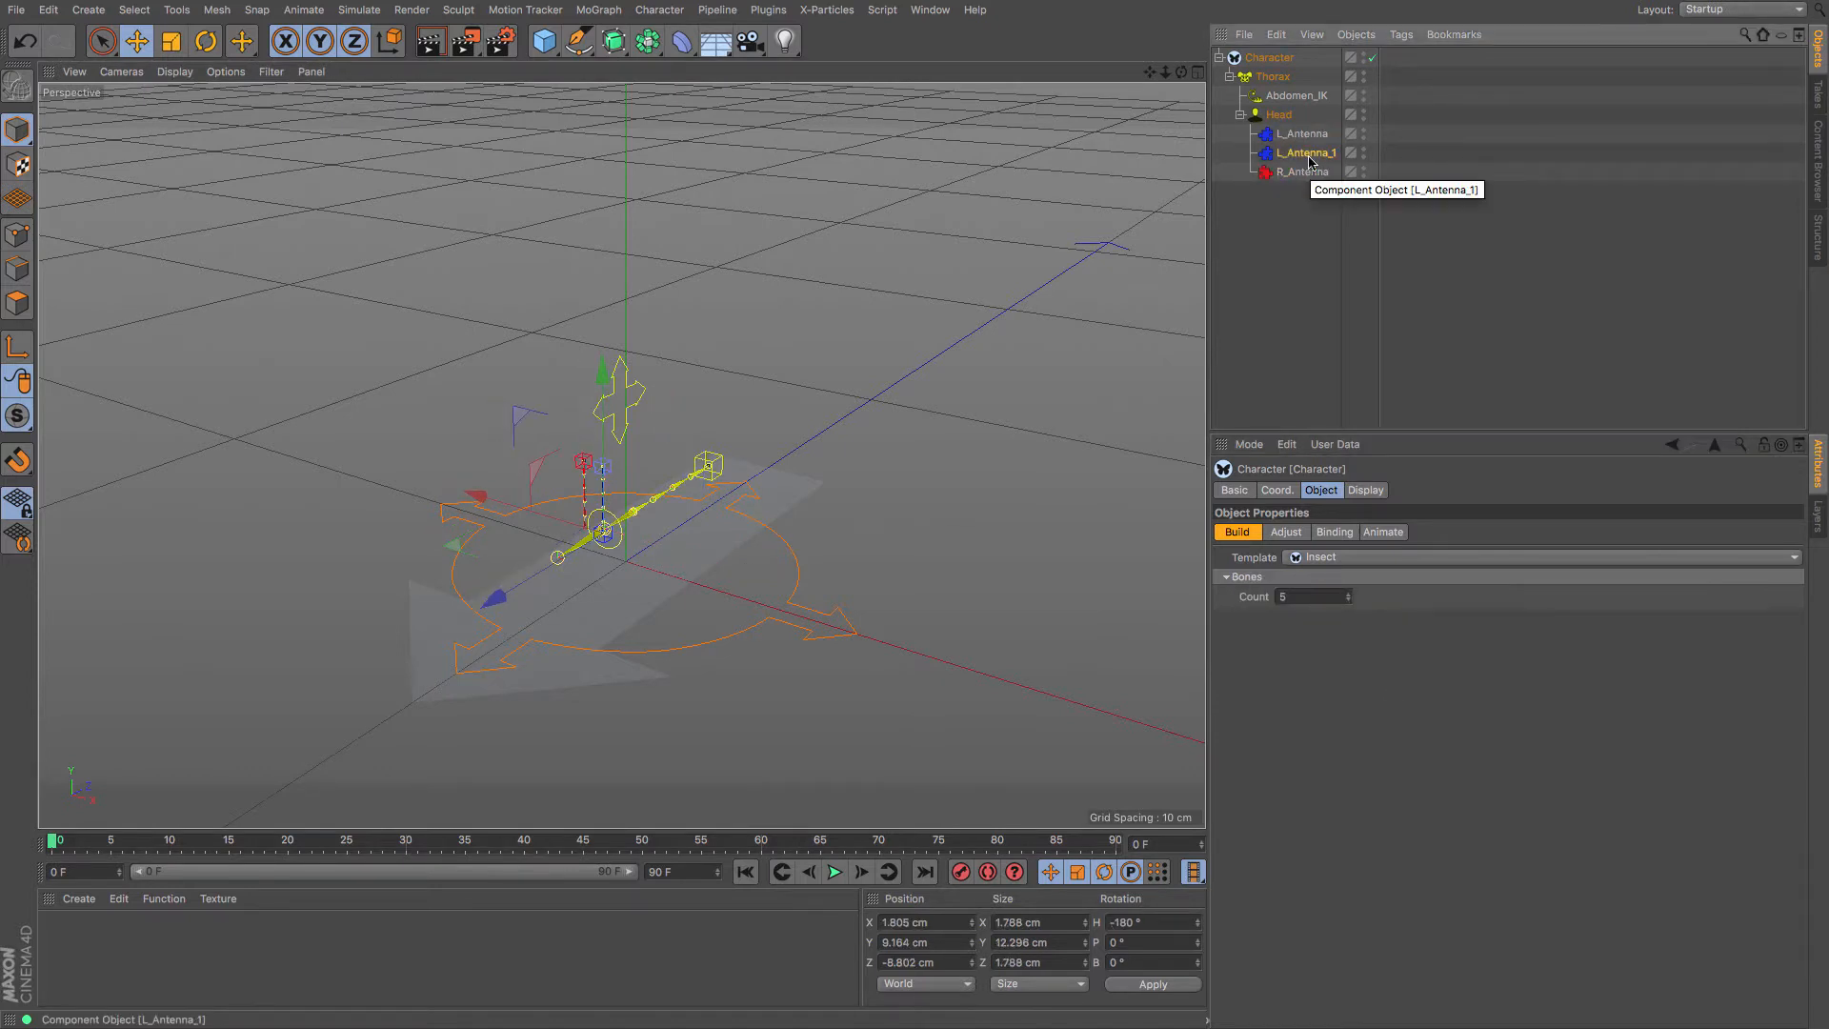
key("Delete")
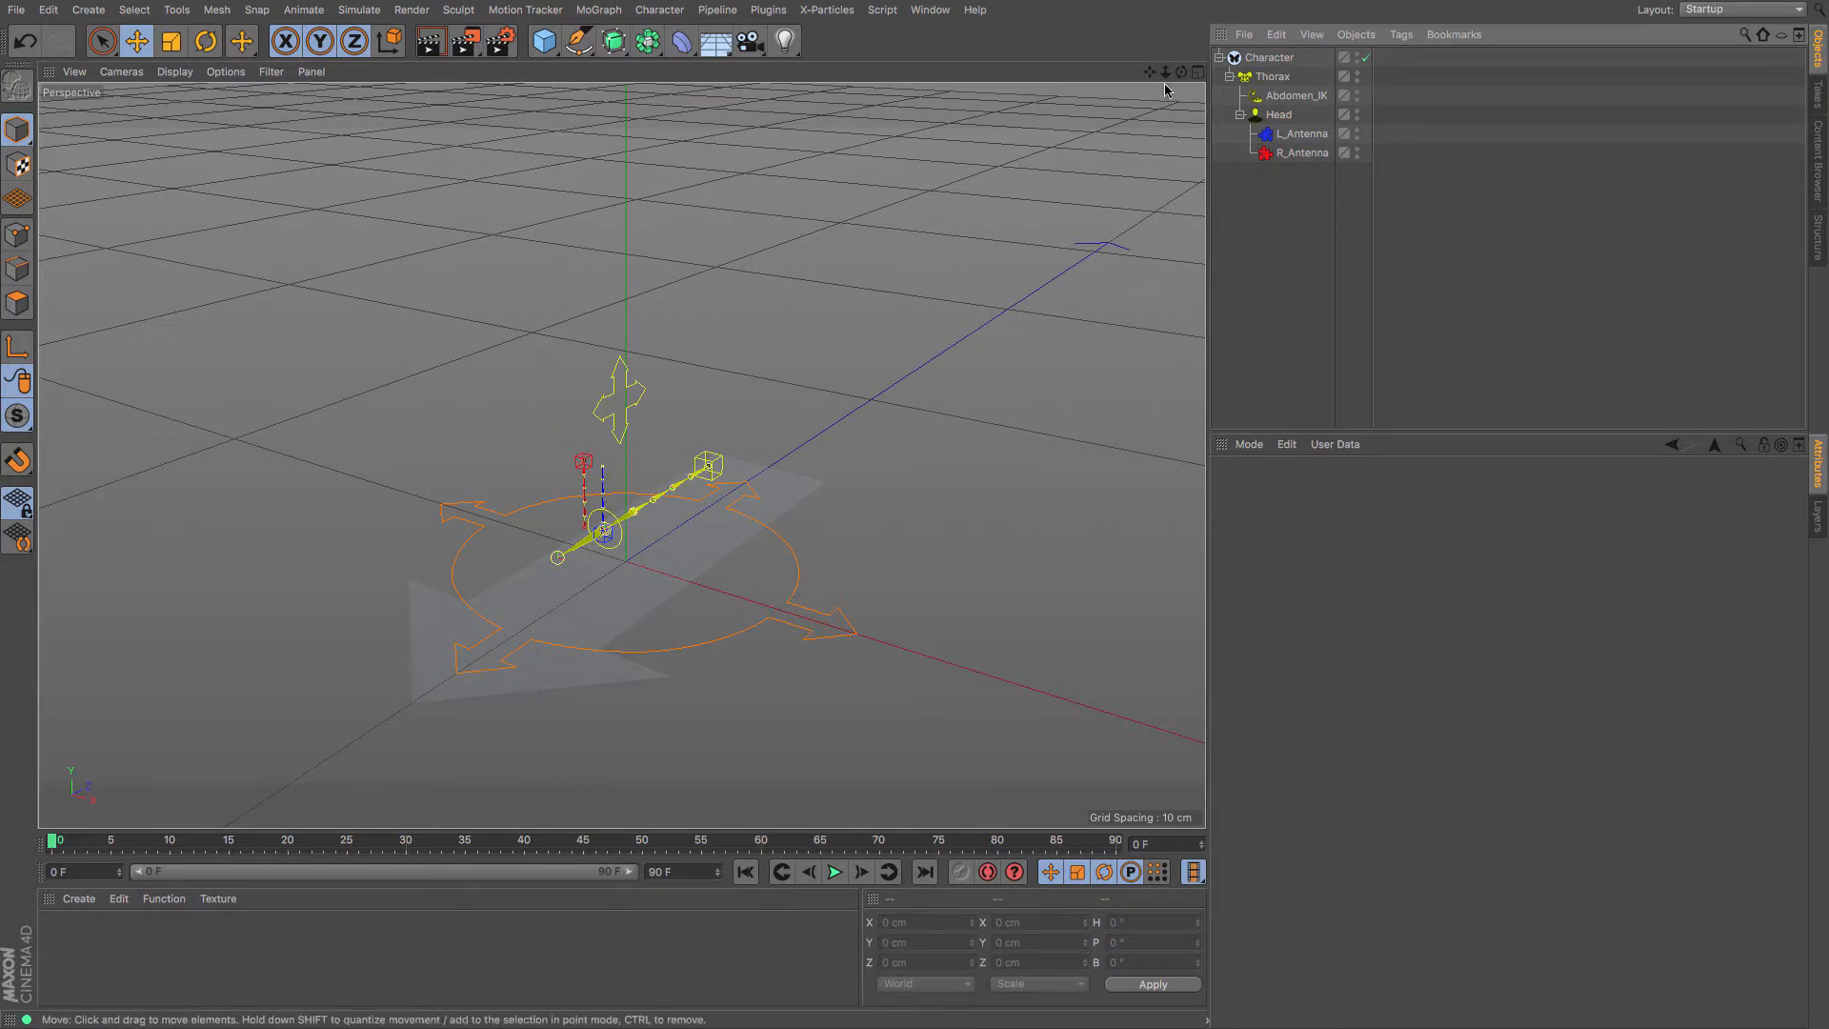
Add Mandibles to the Head
left_click_drag(1163, 73, 1160, 98)
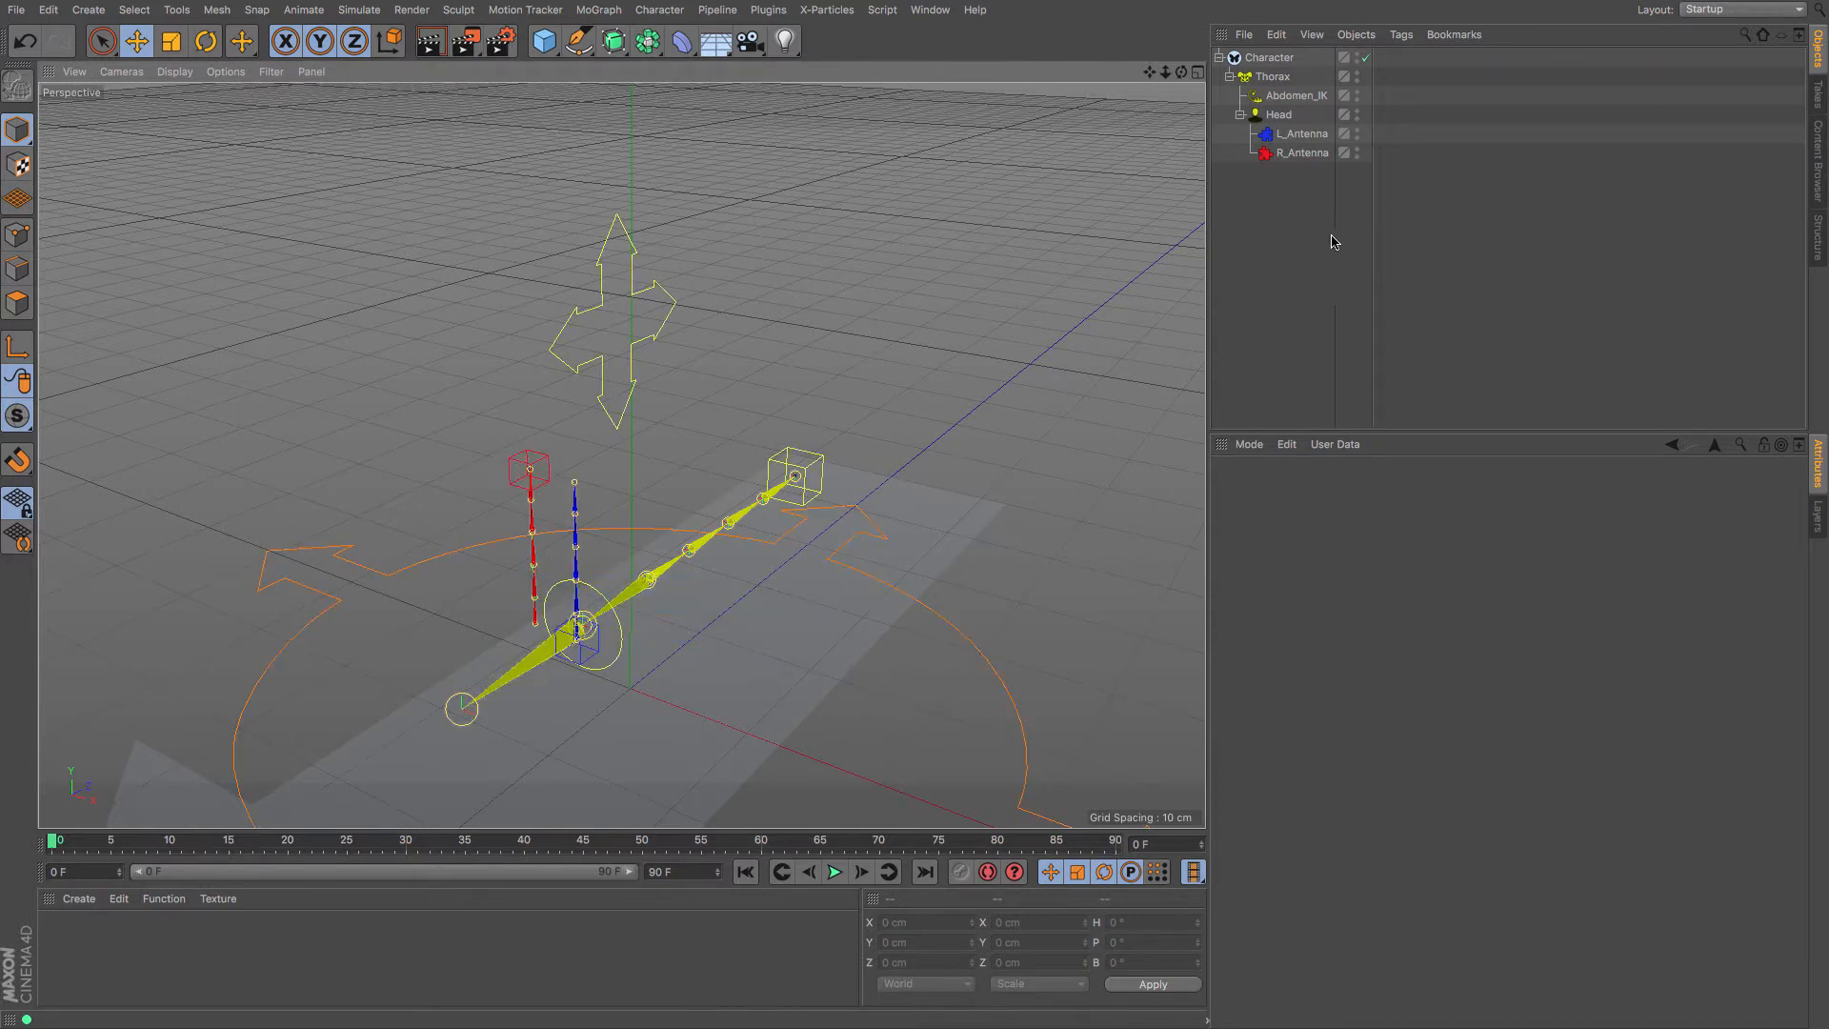
left_click(1269, 57)
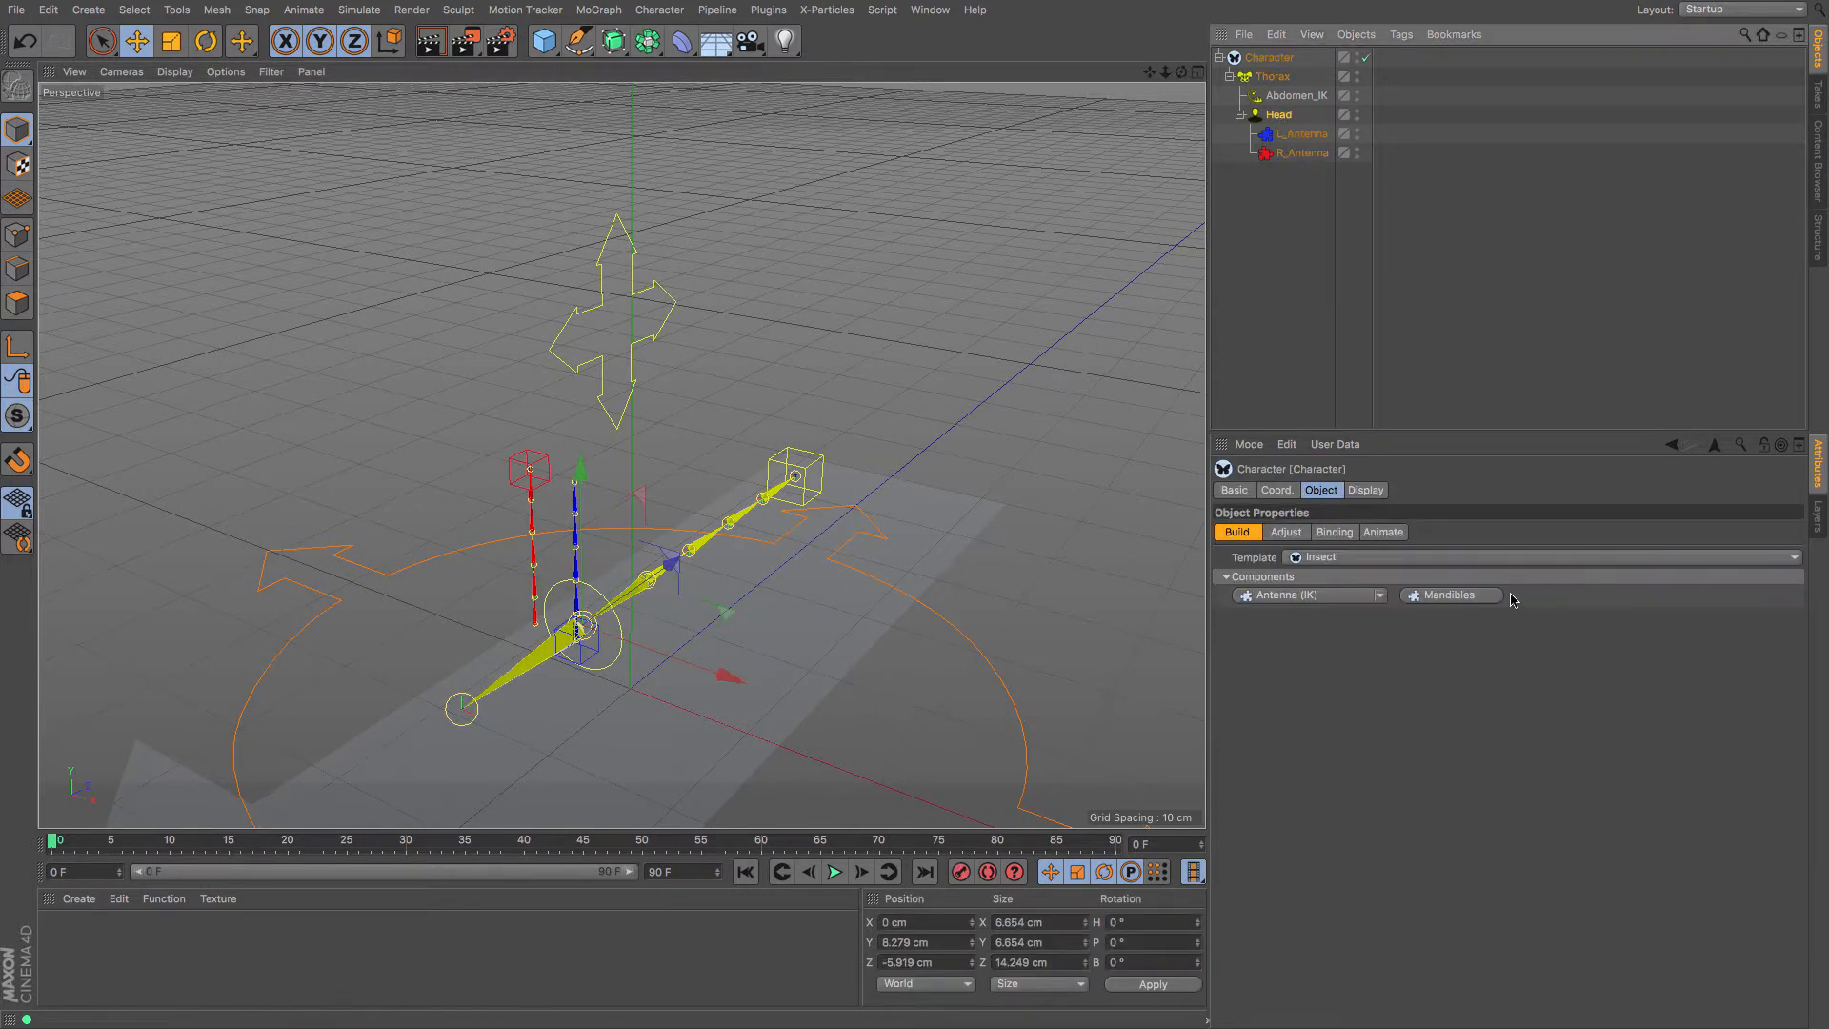
left_click(1489, 595)
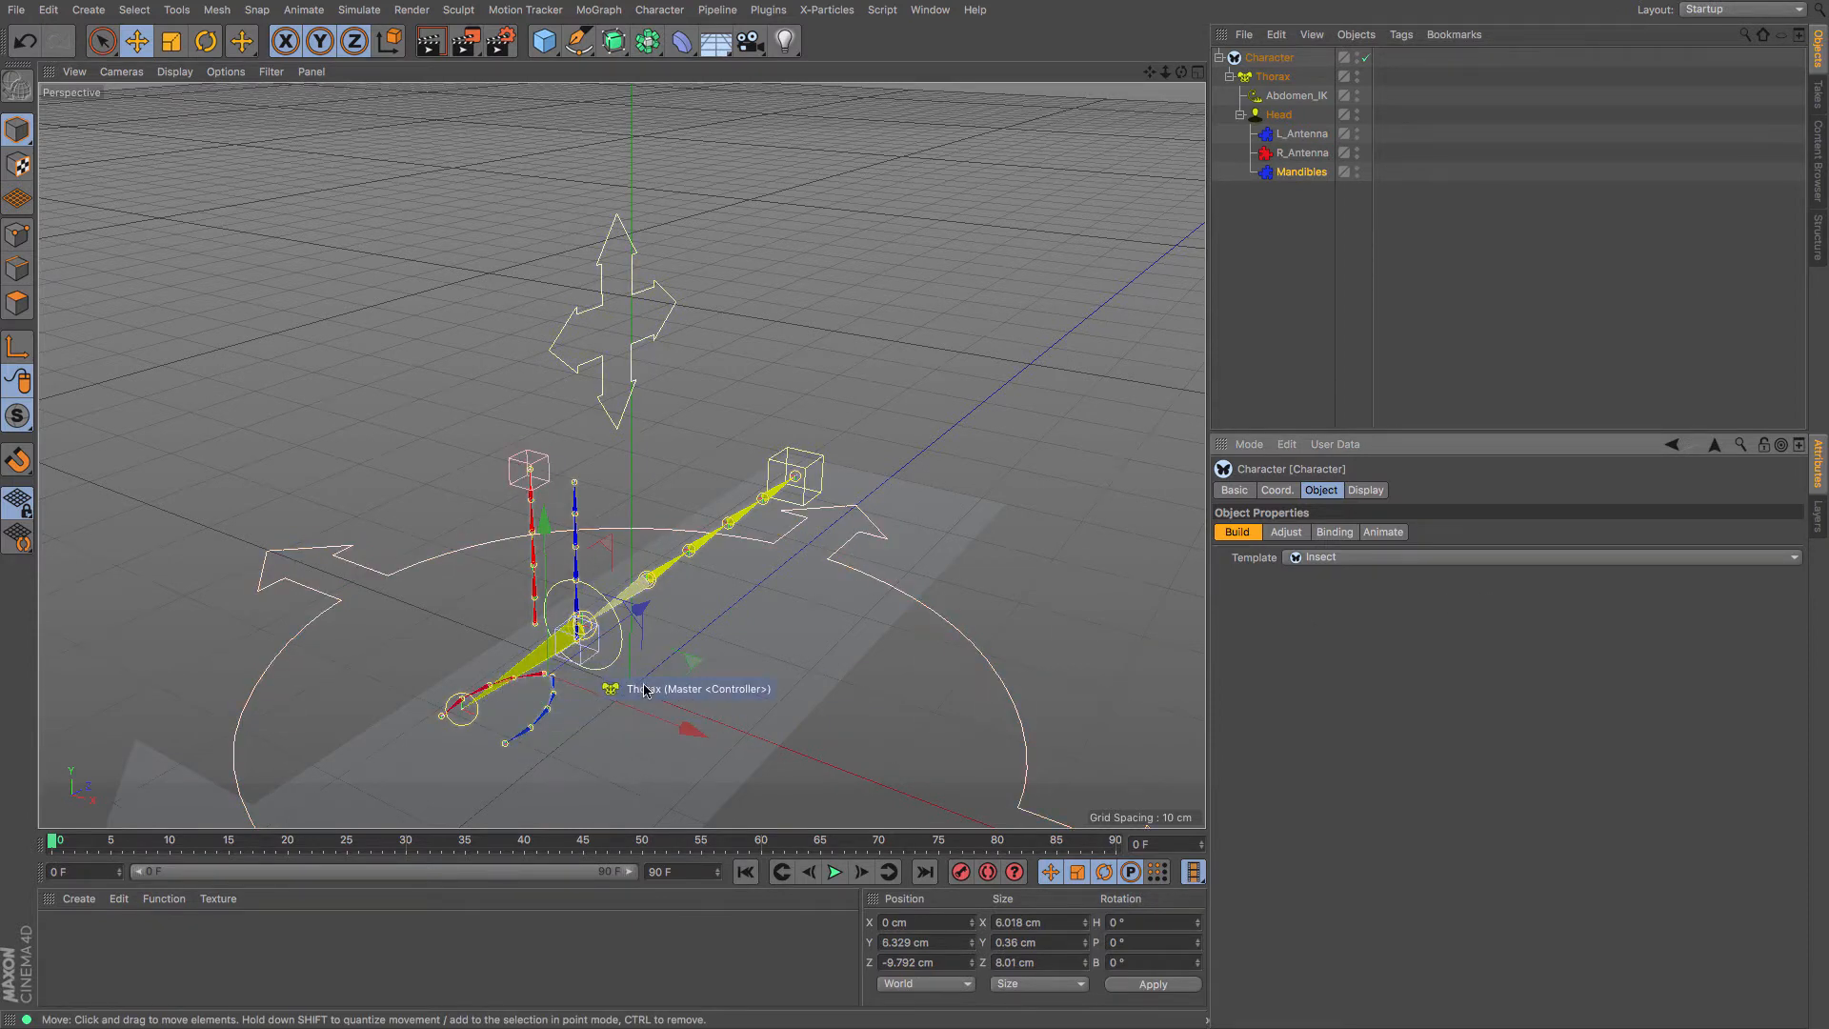
Add a left and a right claw to the Thorax
left_click(1275, 79)
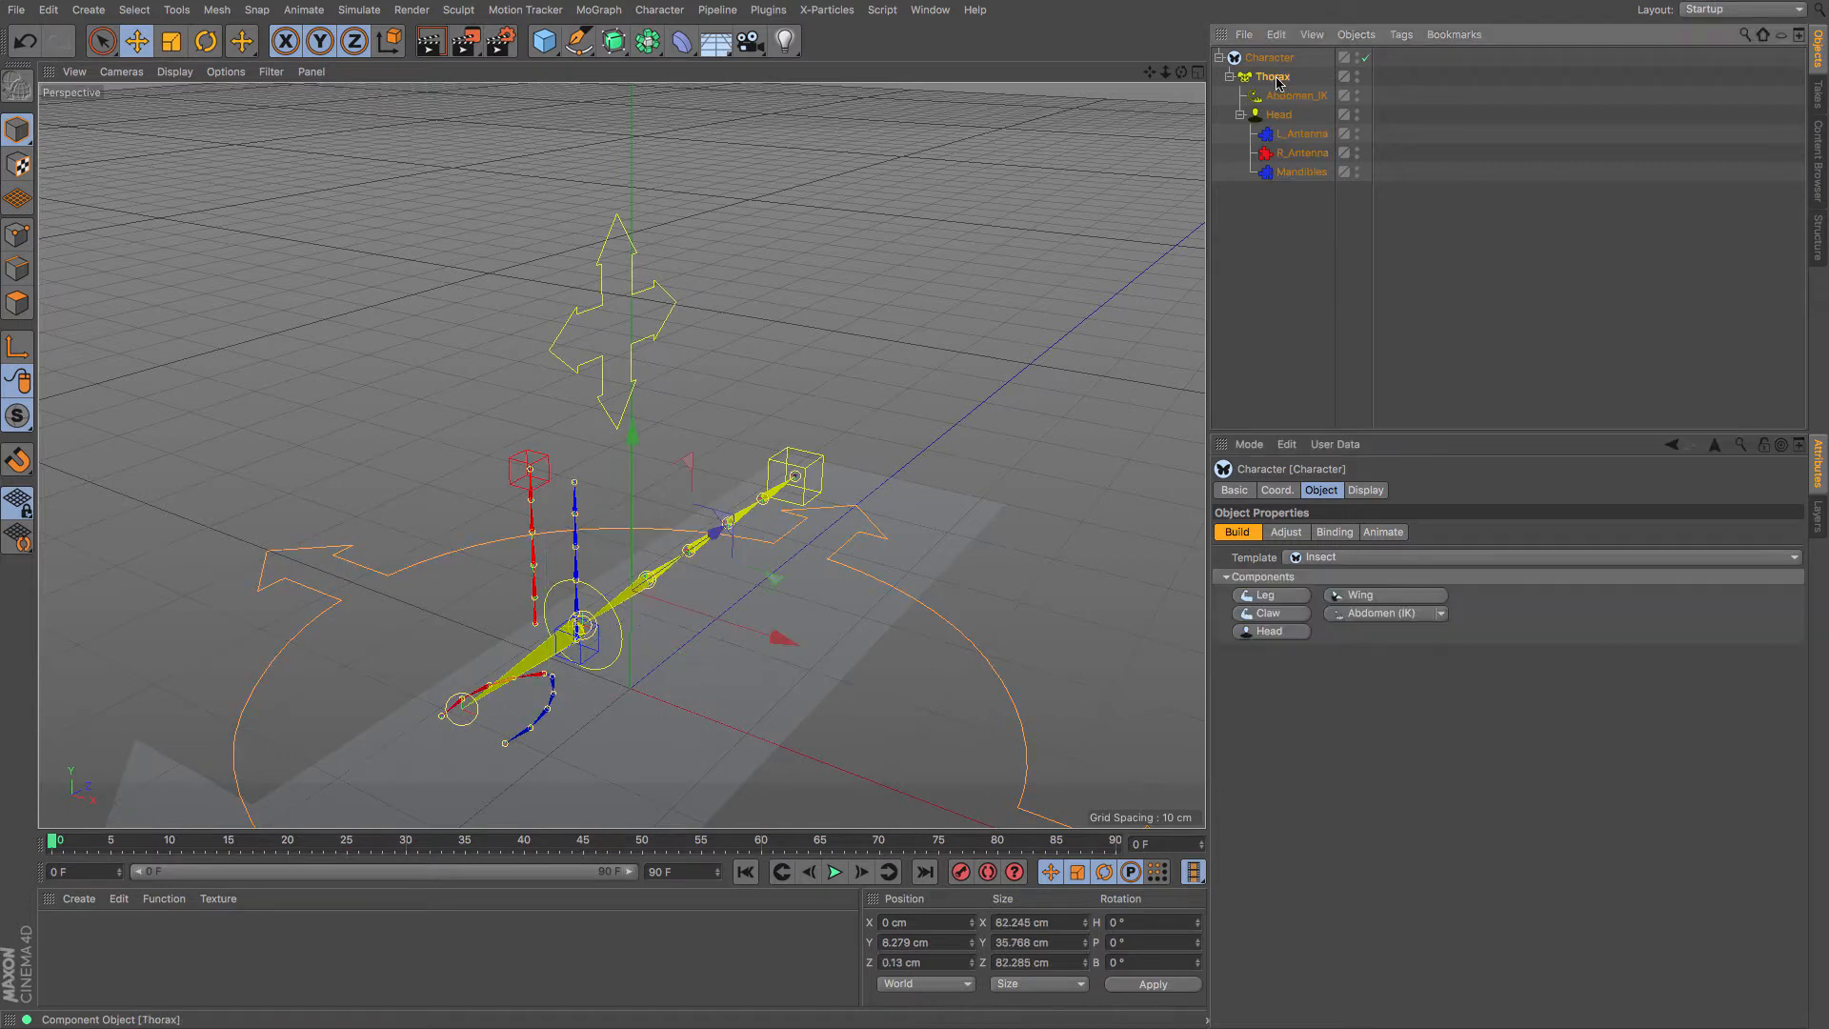
left_click(1271, 613)
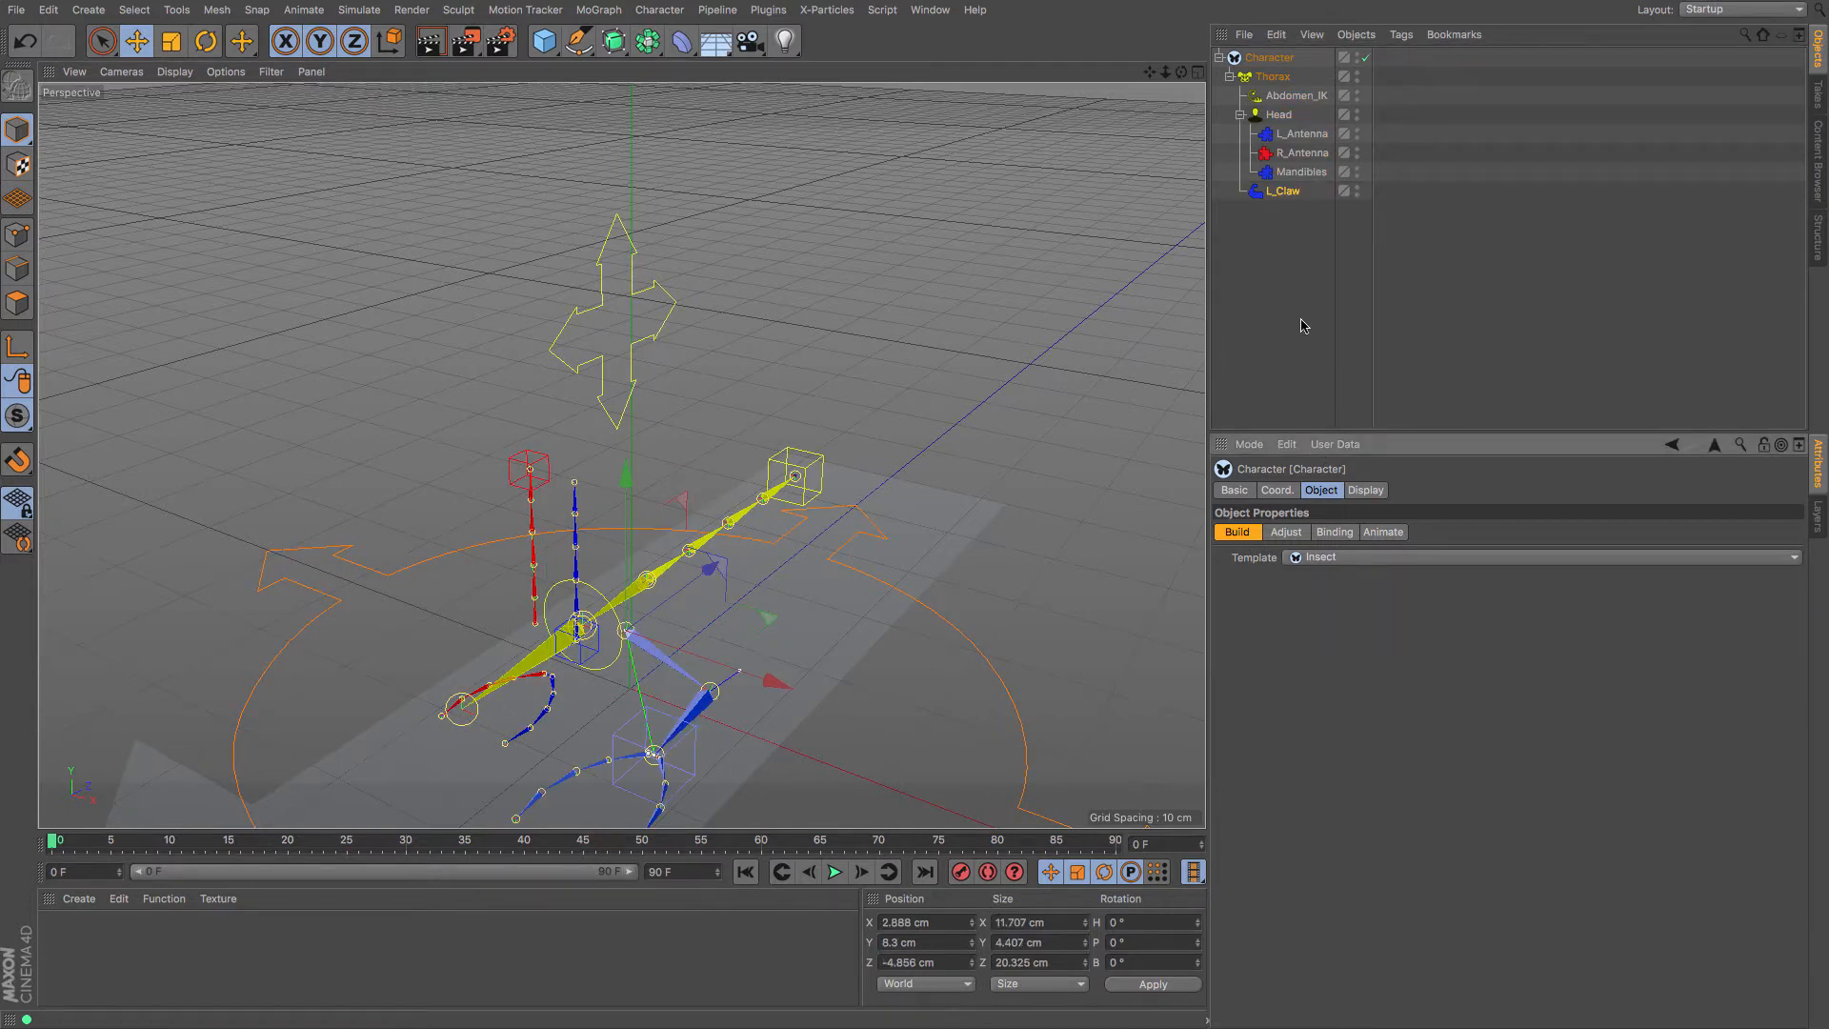
left_click(1274, 77)
left_click(1259, 614)
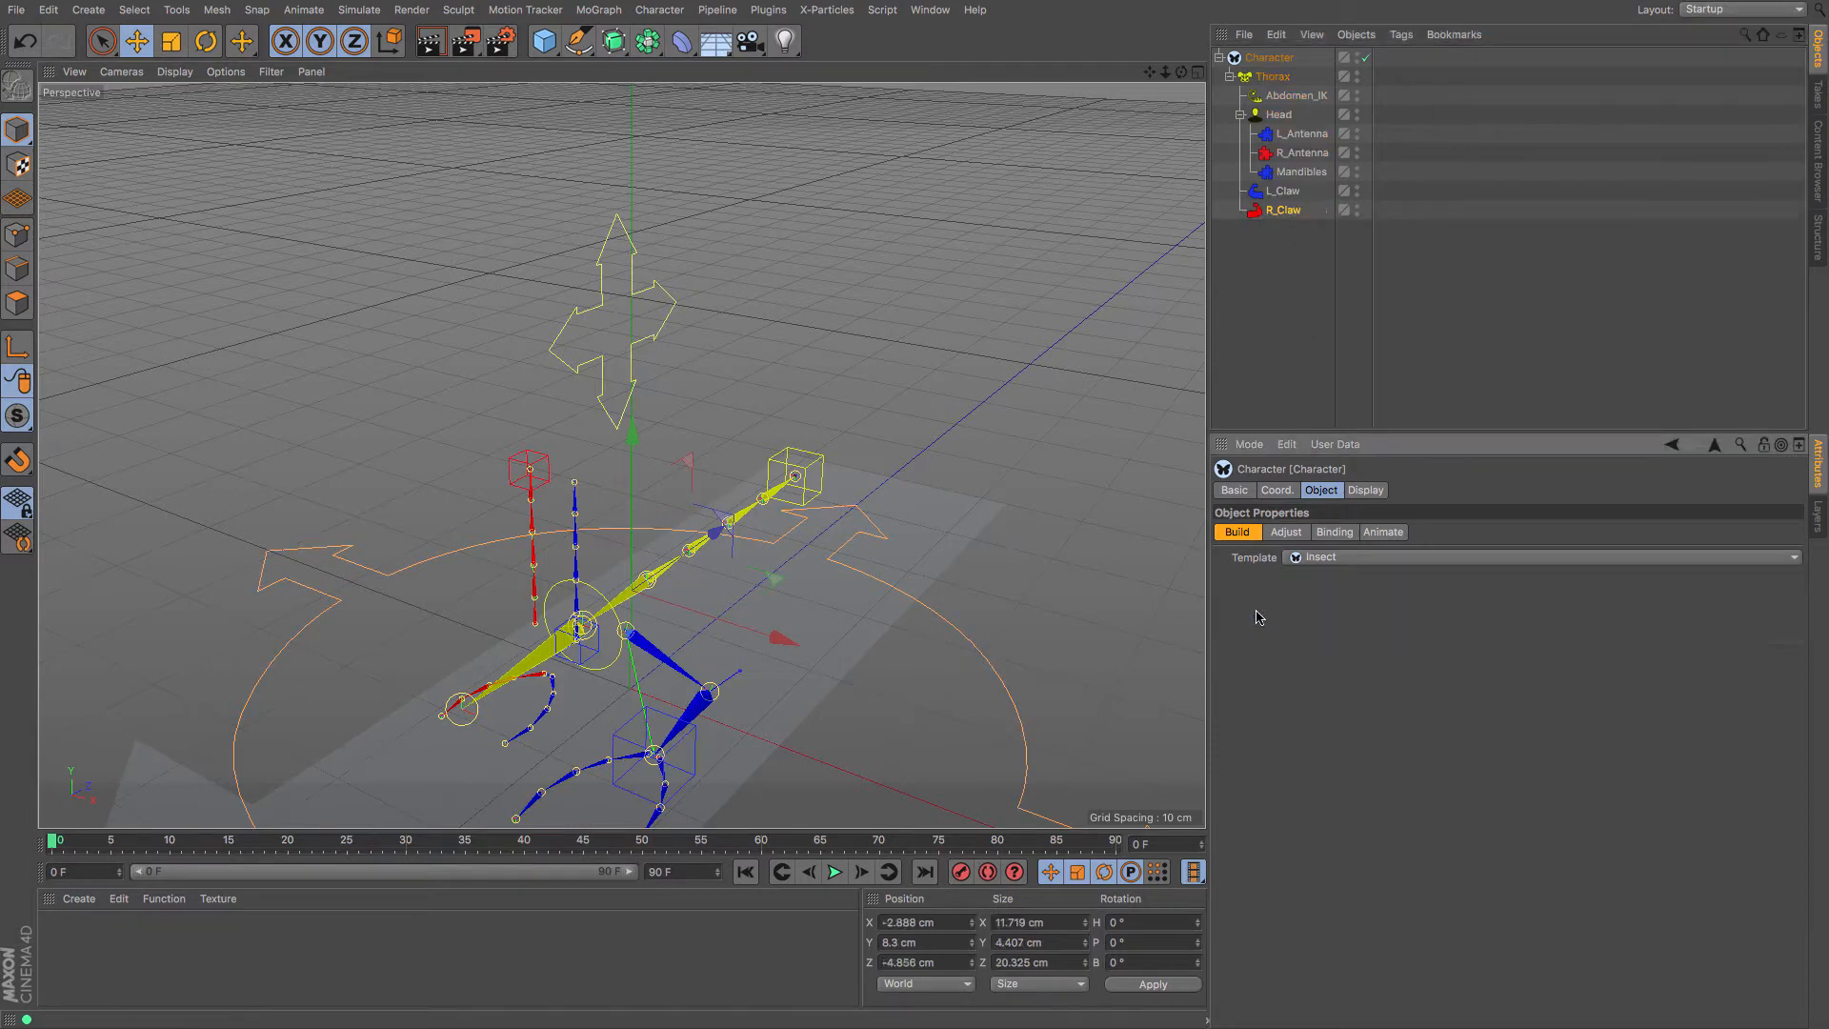
left_click_drag(1180, 73, 914, 517)
Add three pairs of legs to the Thorax
left_click(1271, 77)
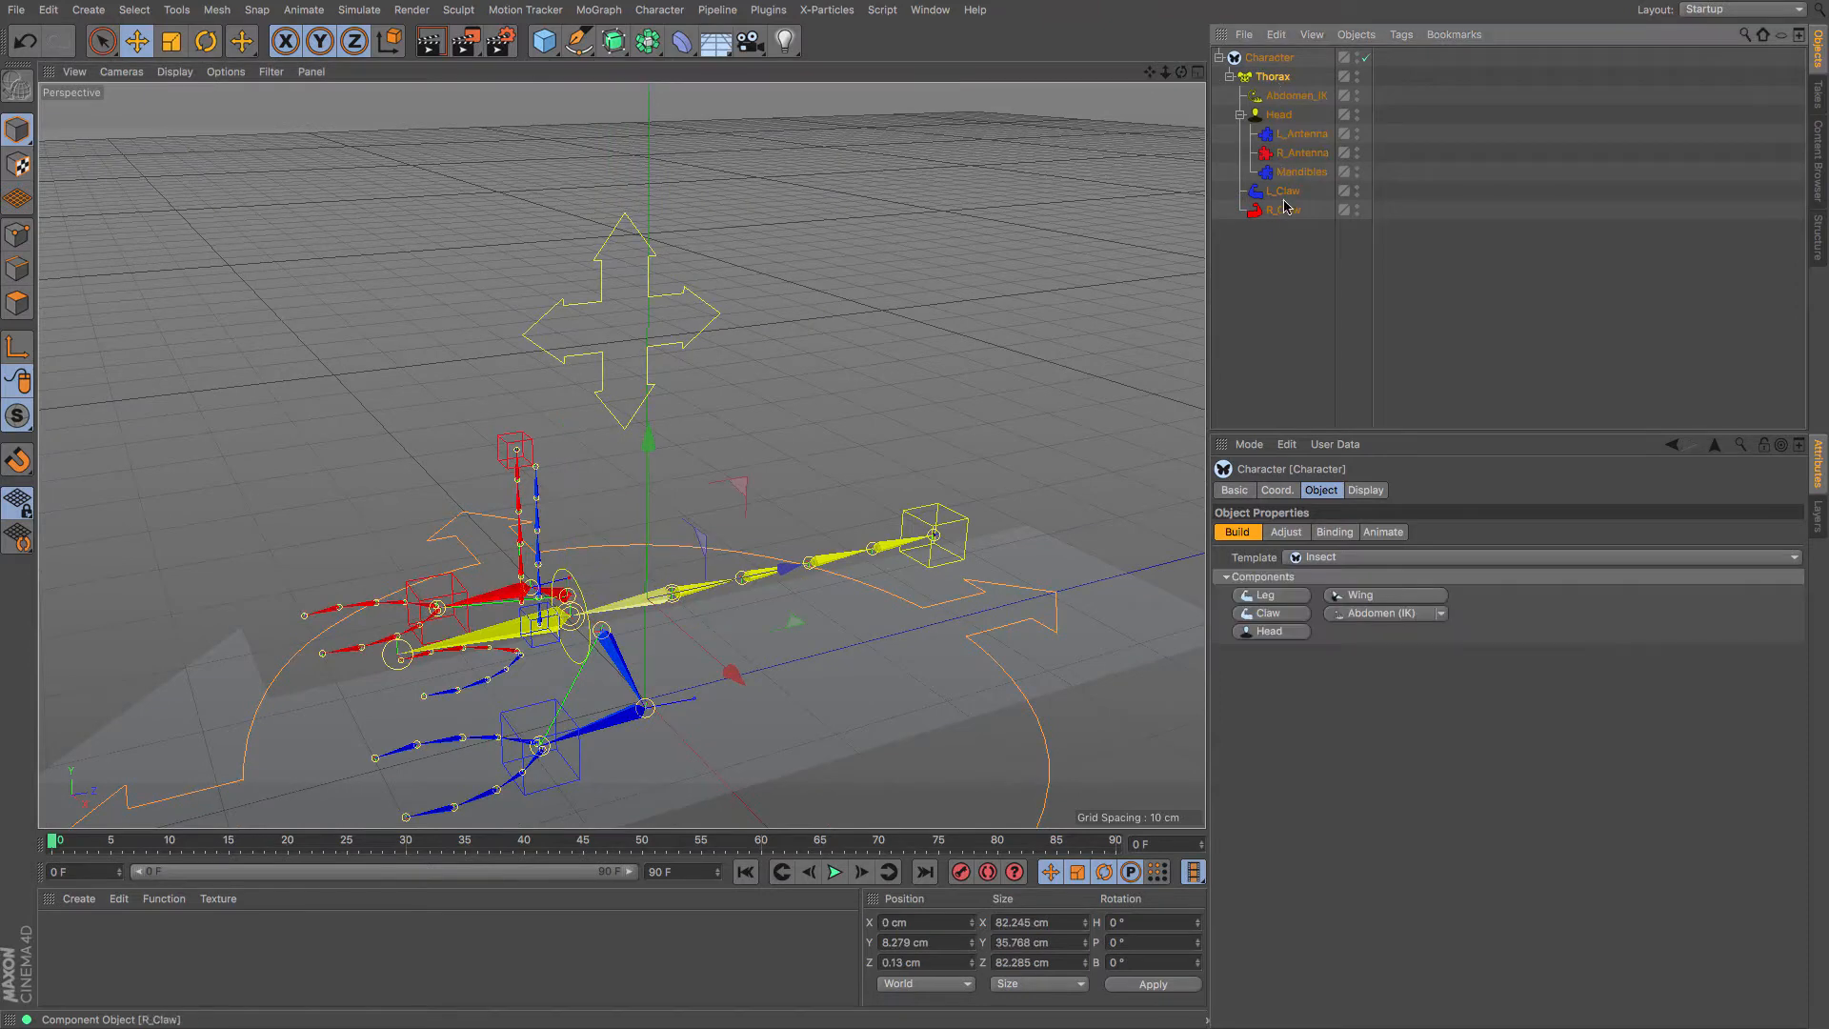
left_click(1279, 598)
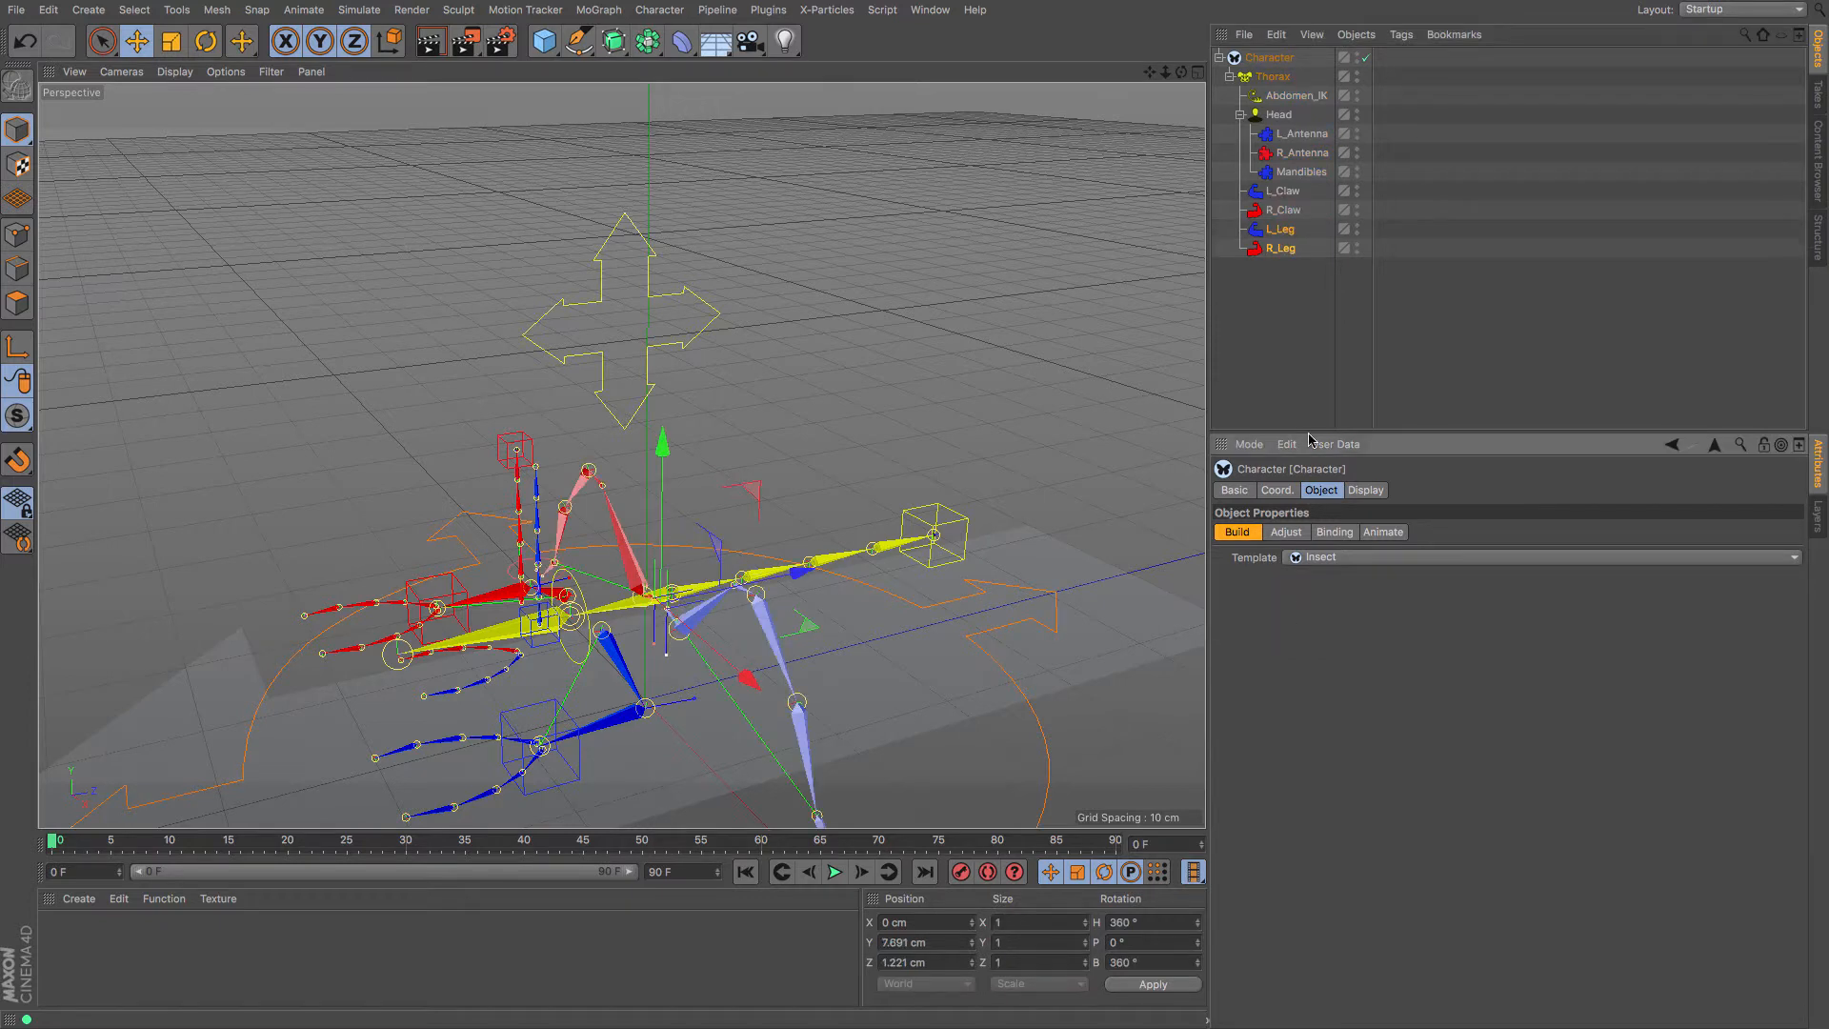
left_click(1284, 116)
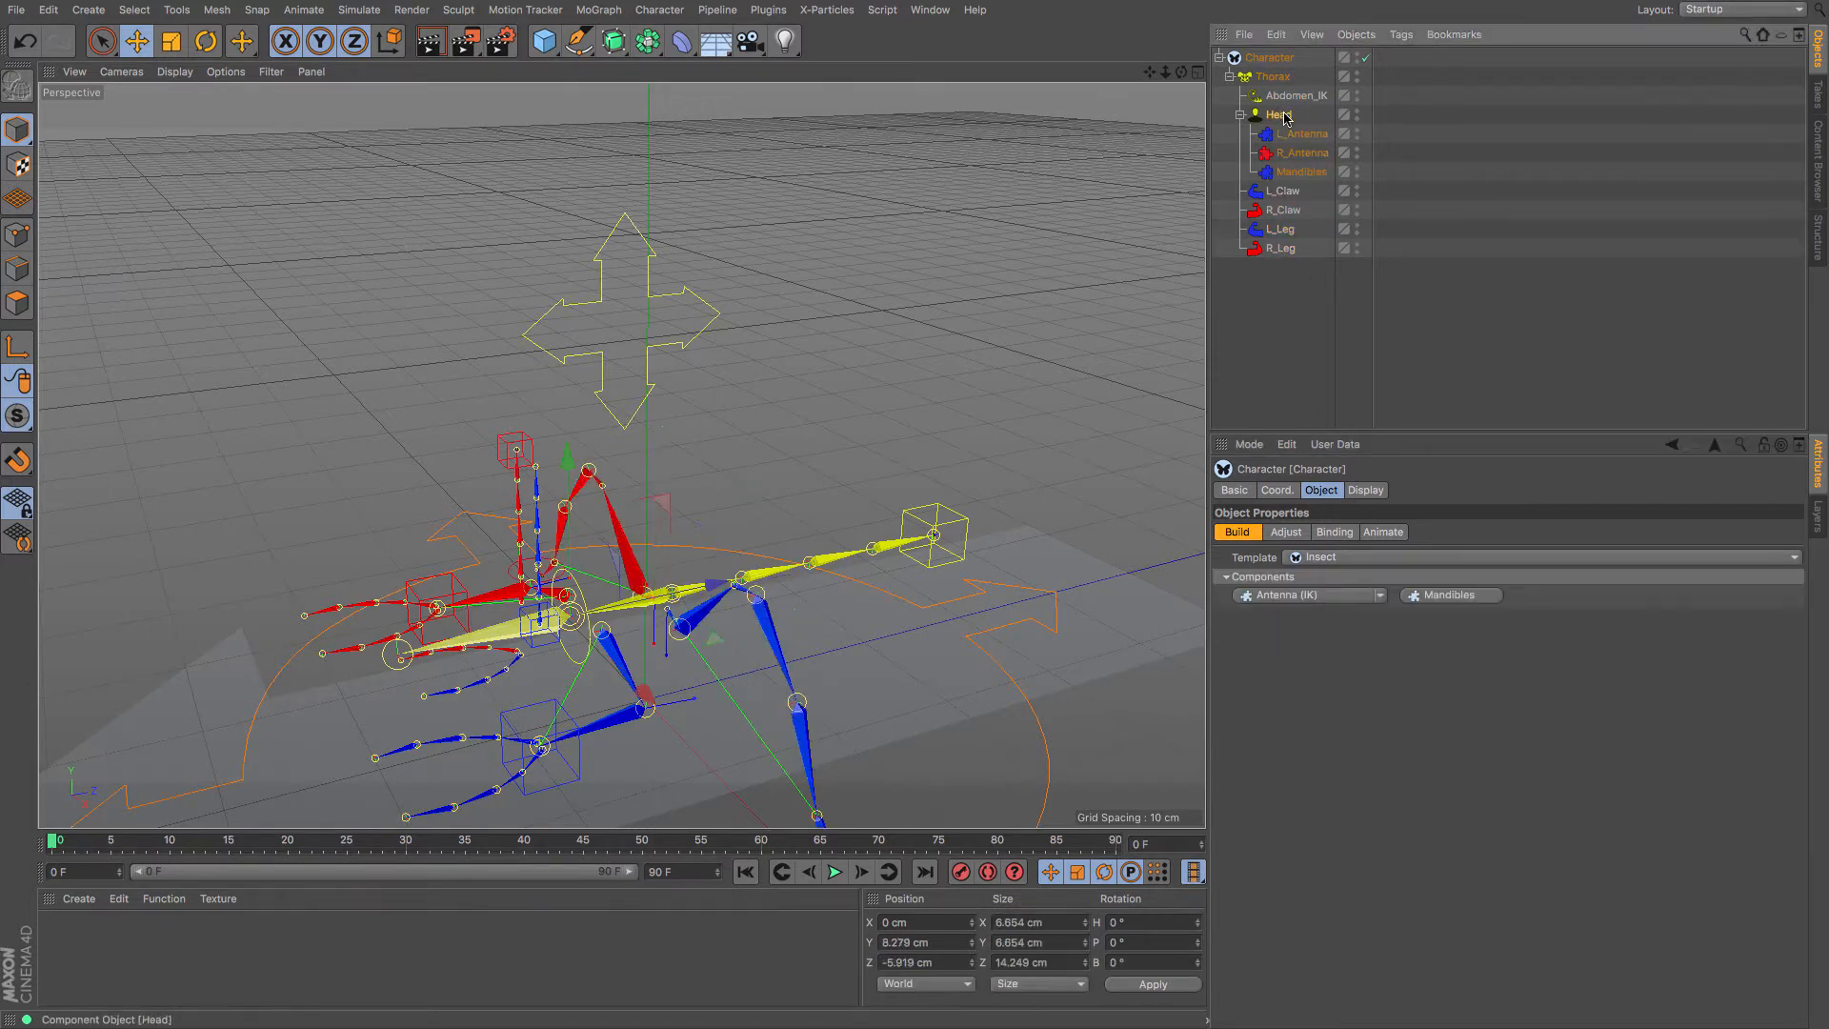
left_click(1287, 98)
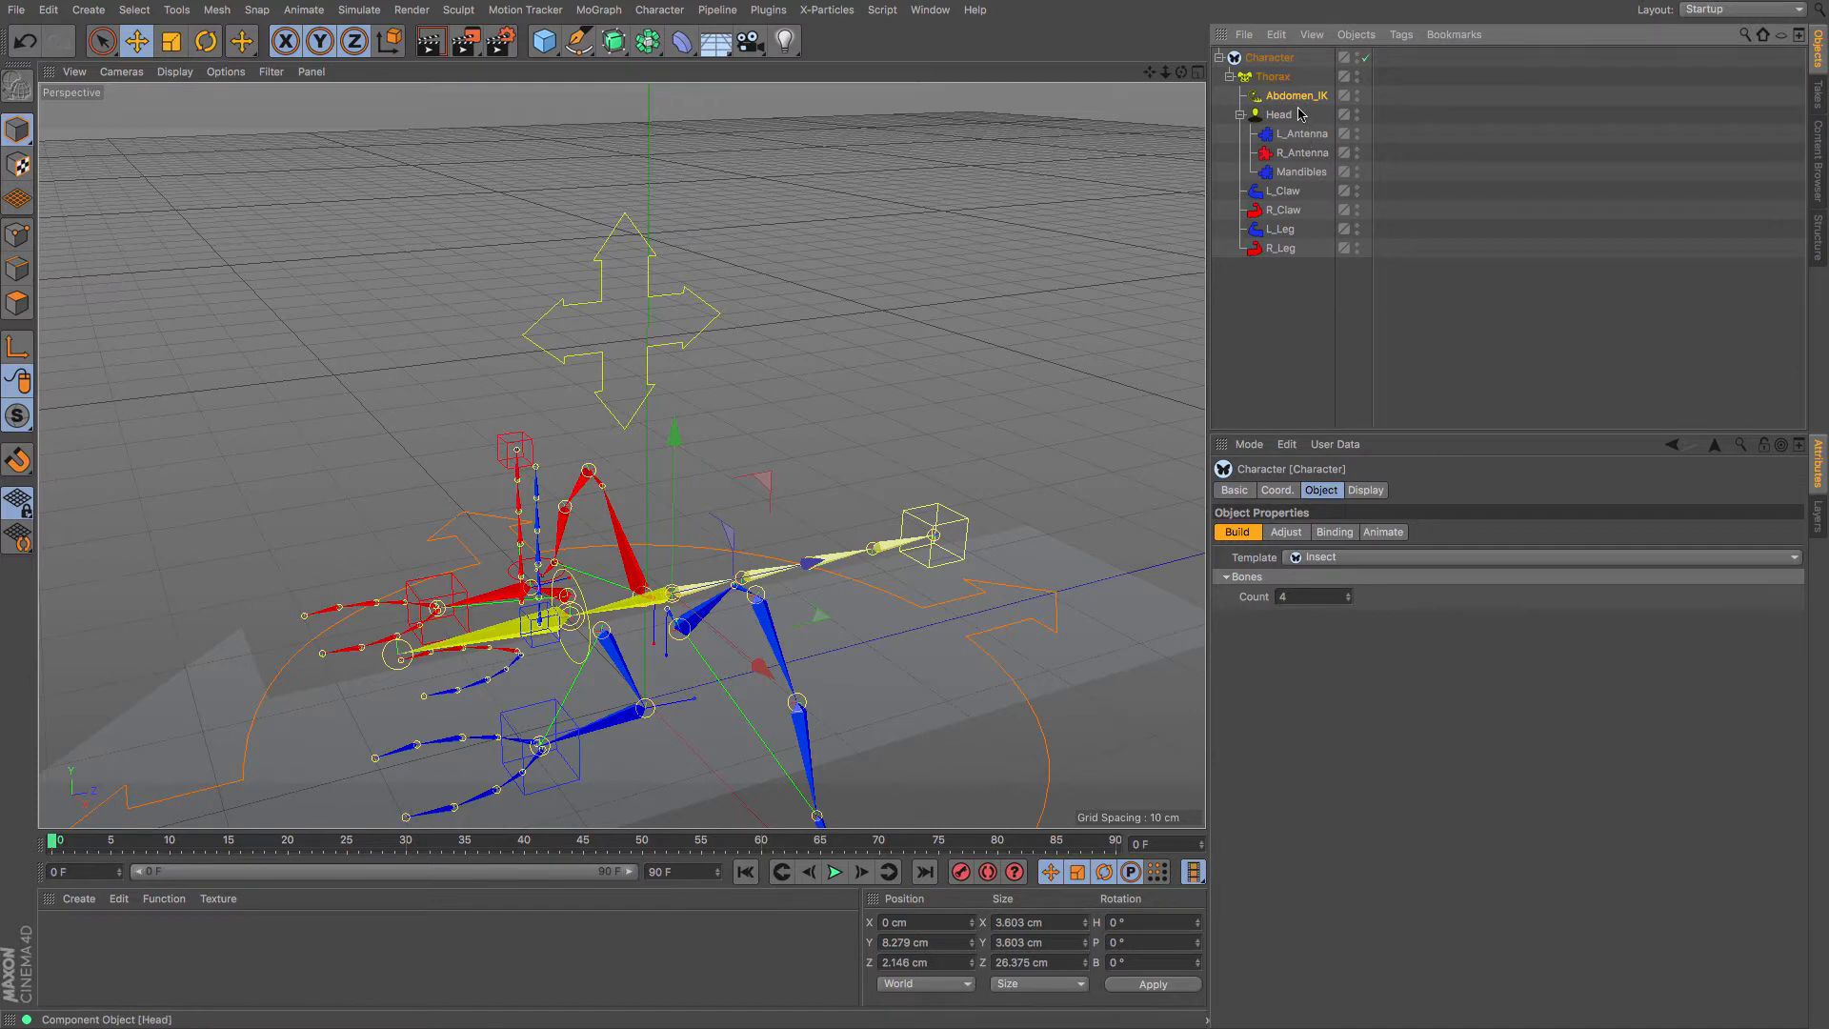
left_click(1279, 77)
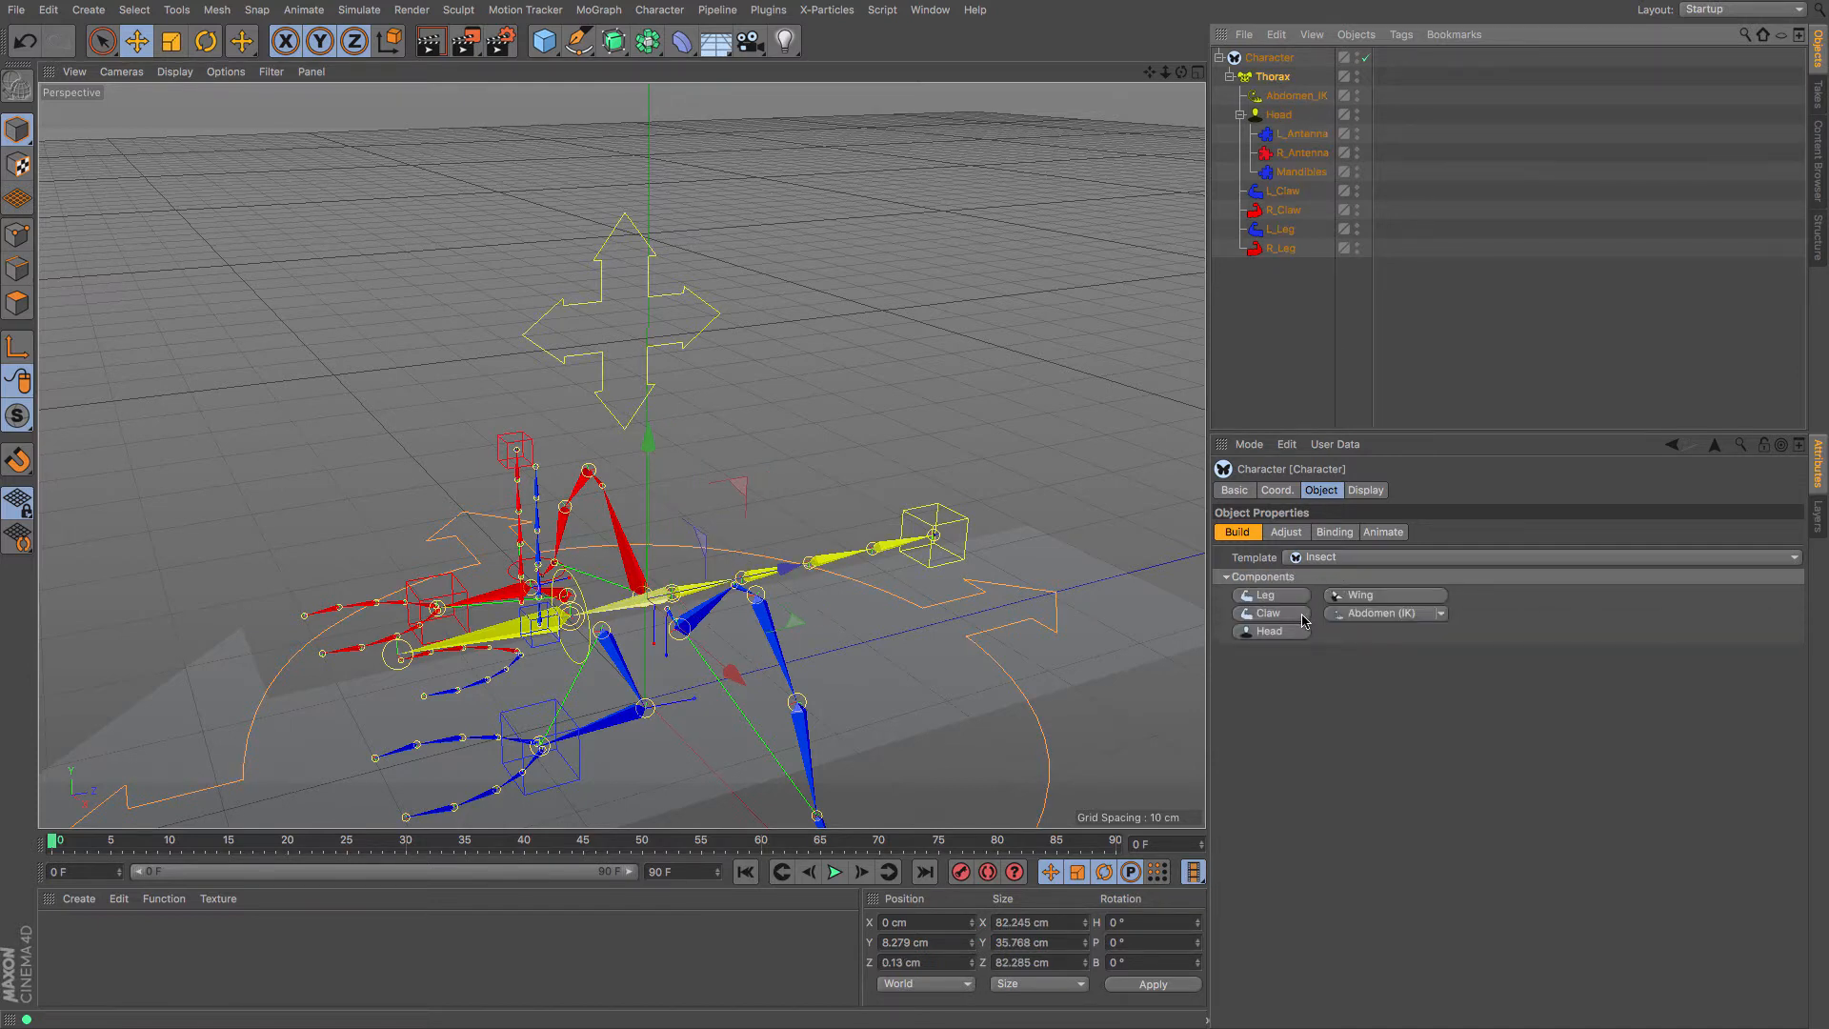
left_click(1272, 595)
left_click(1272, 596)
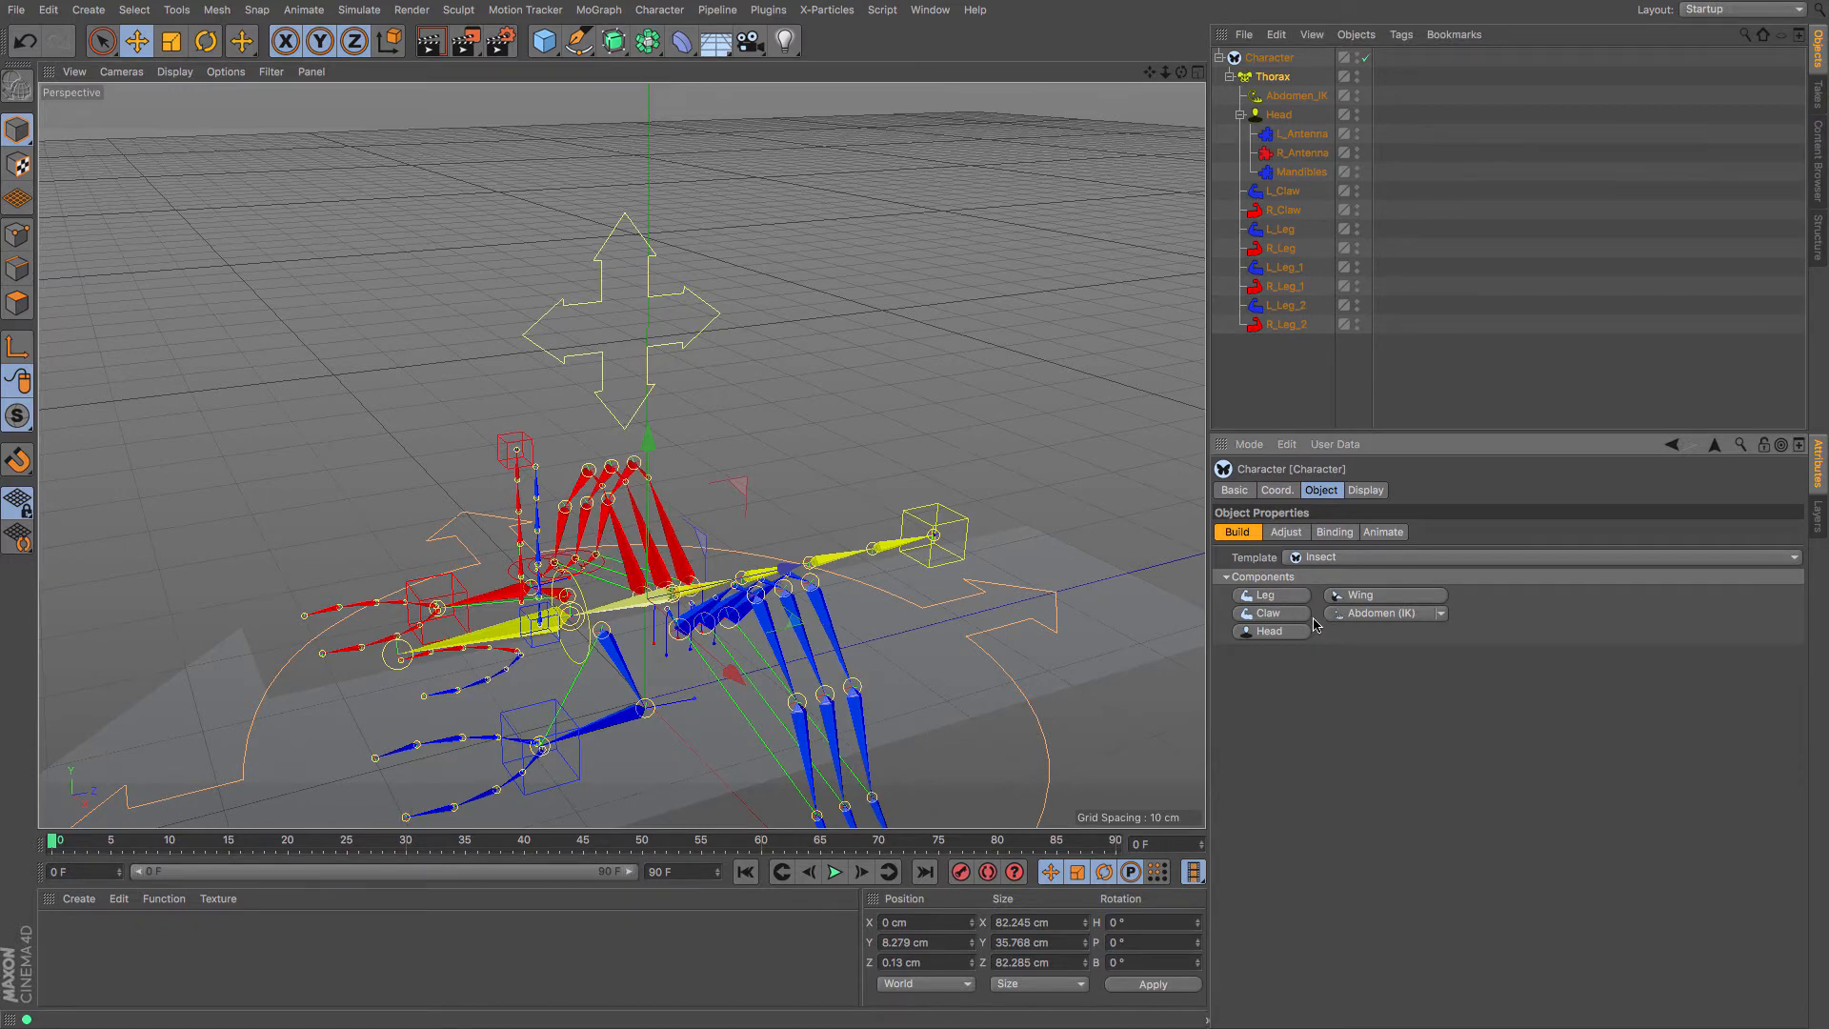
left_click_drag(621, 454, 696, 455, "alt")
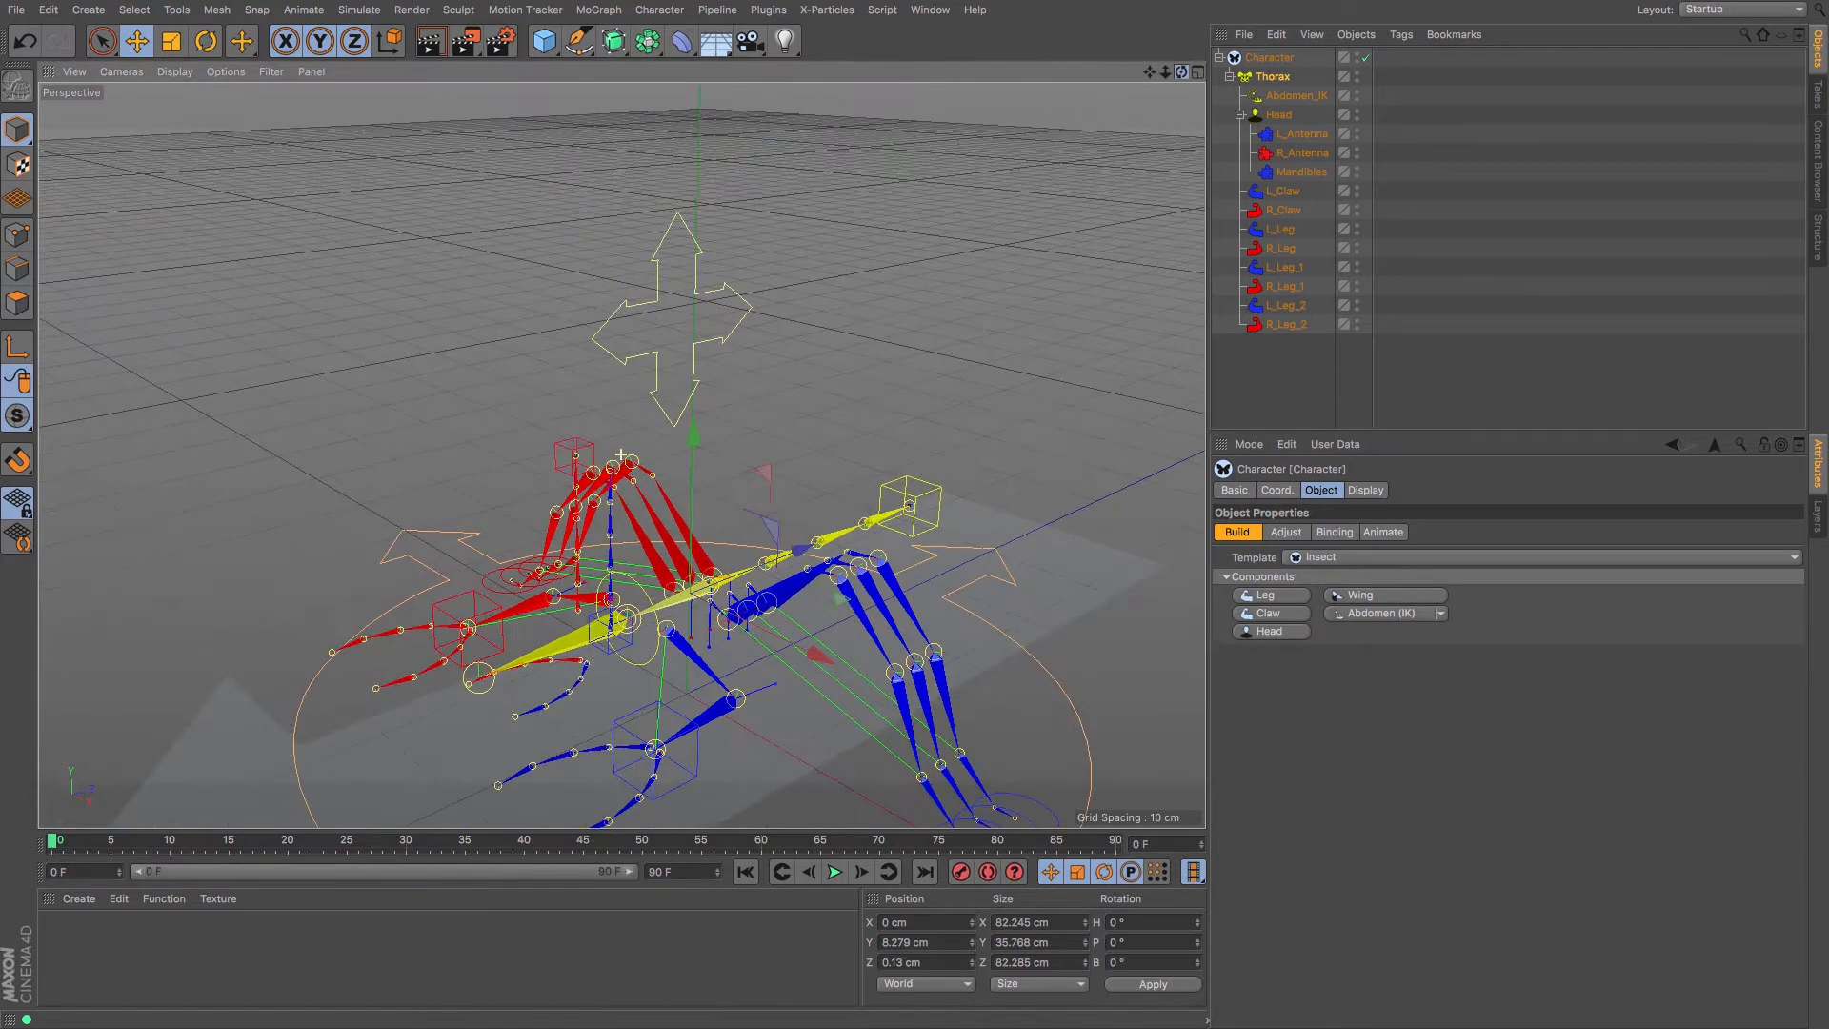
Add L_Wing and R_Wing to the Thorax, then zoom out and recentre on the whole rig
left_click(1386, 596)
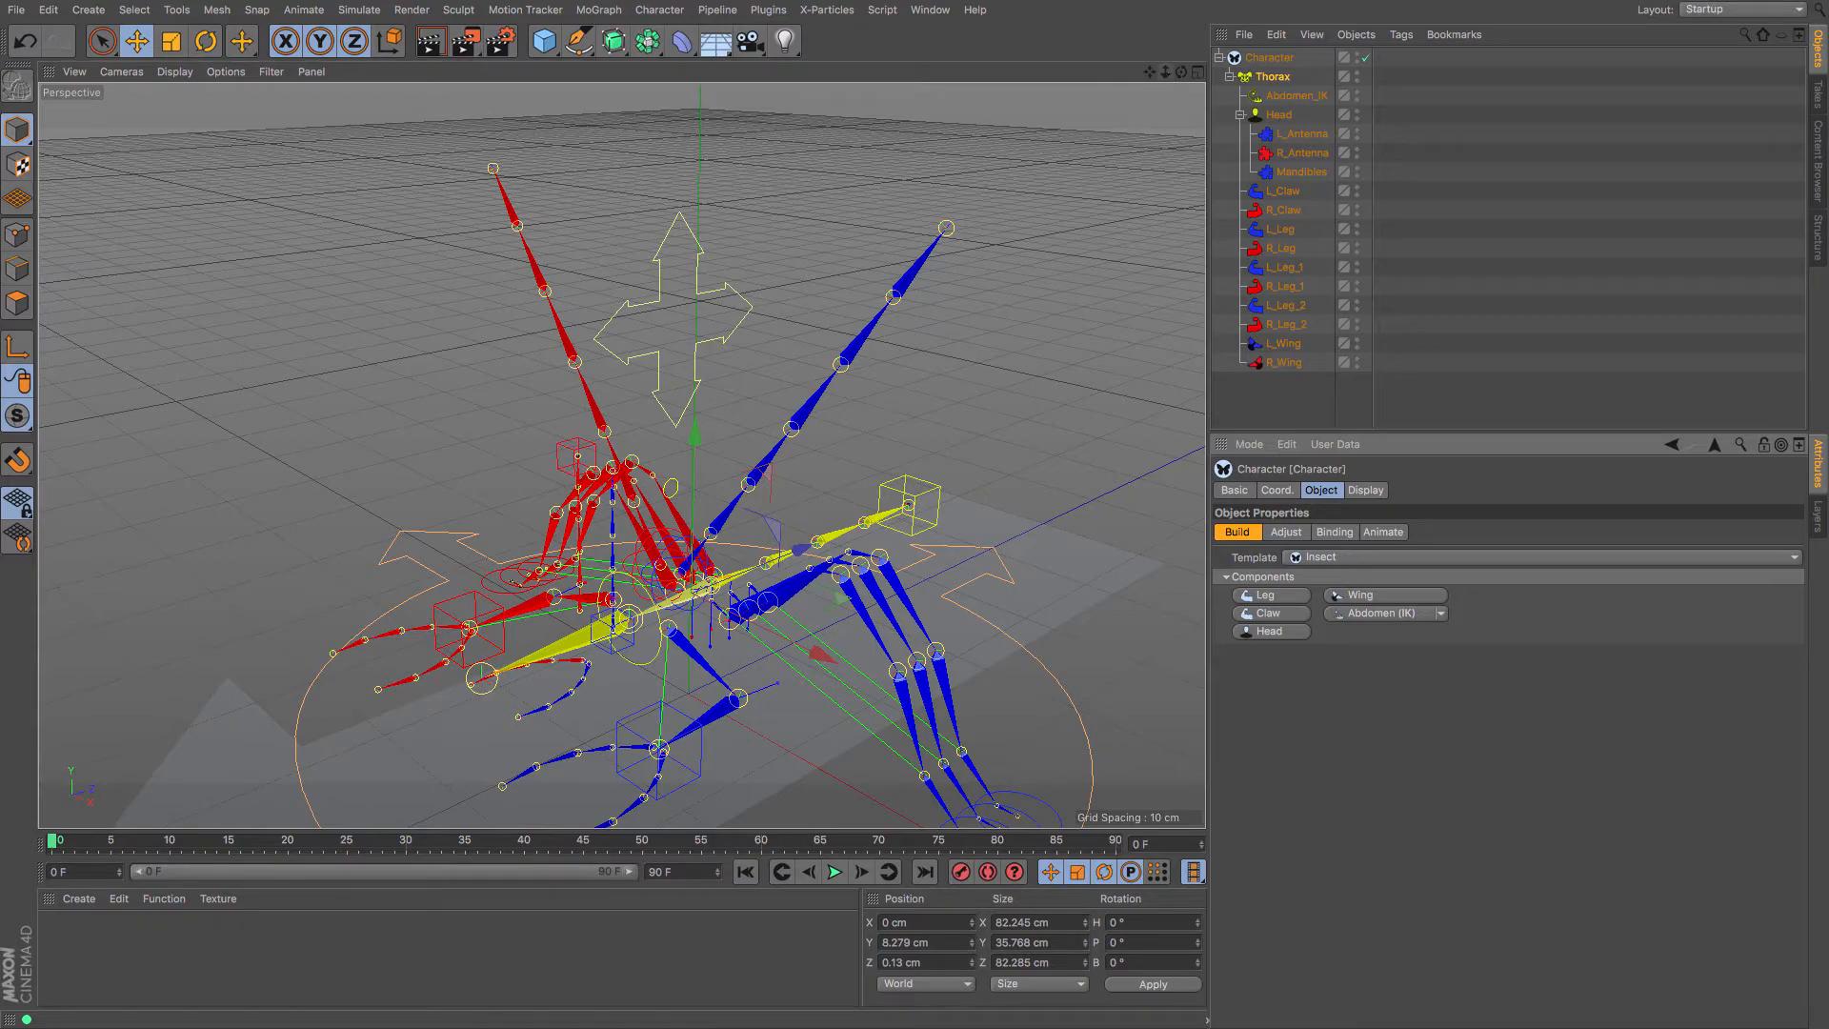
left_click_drag(1165, 73, 941, 163)
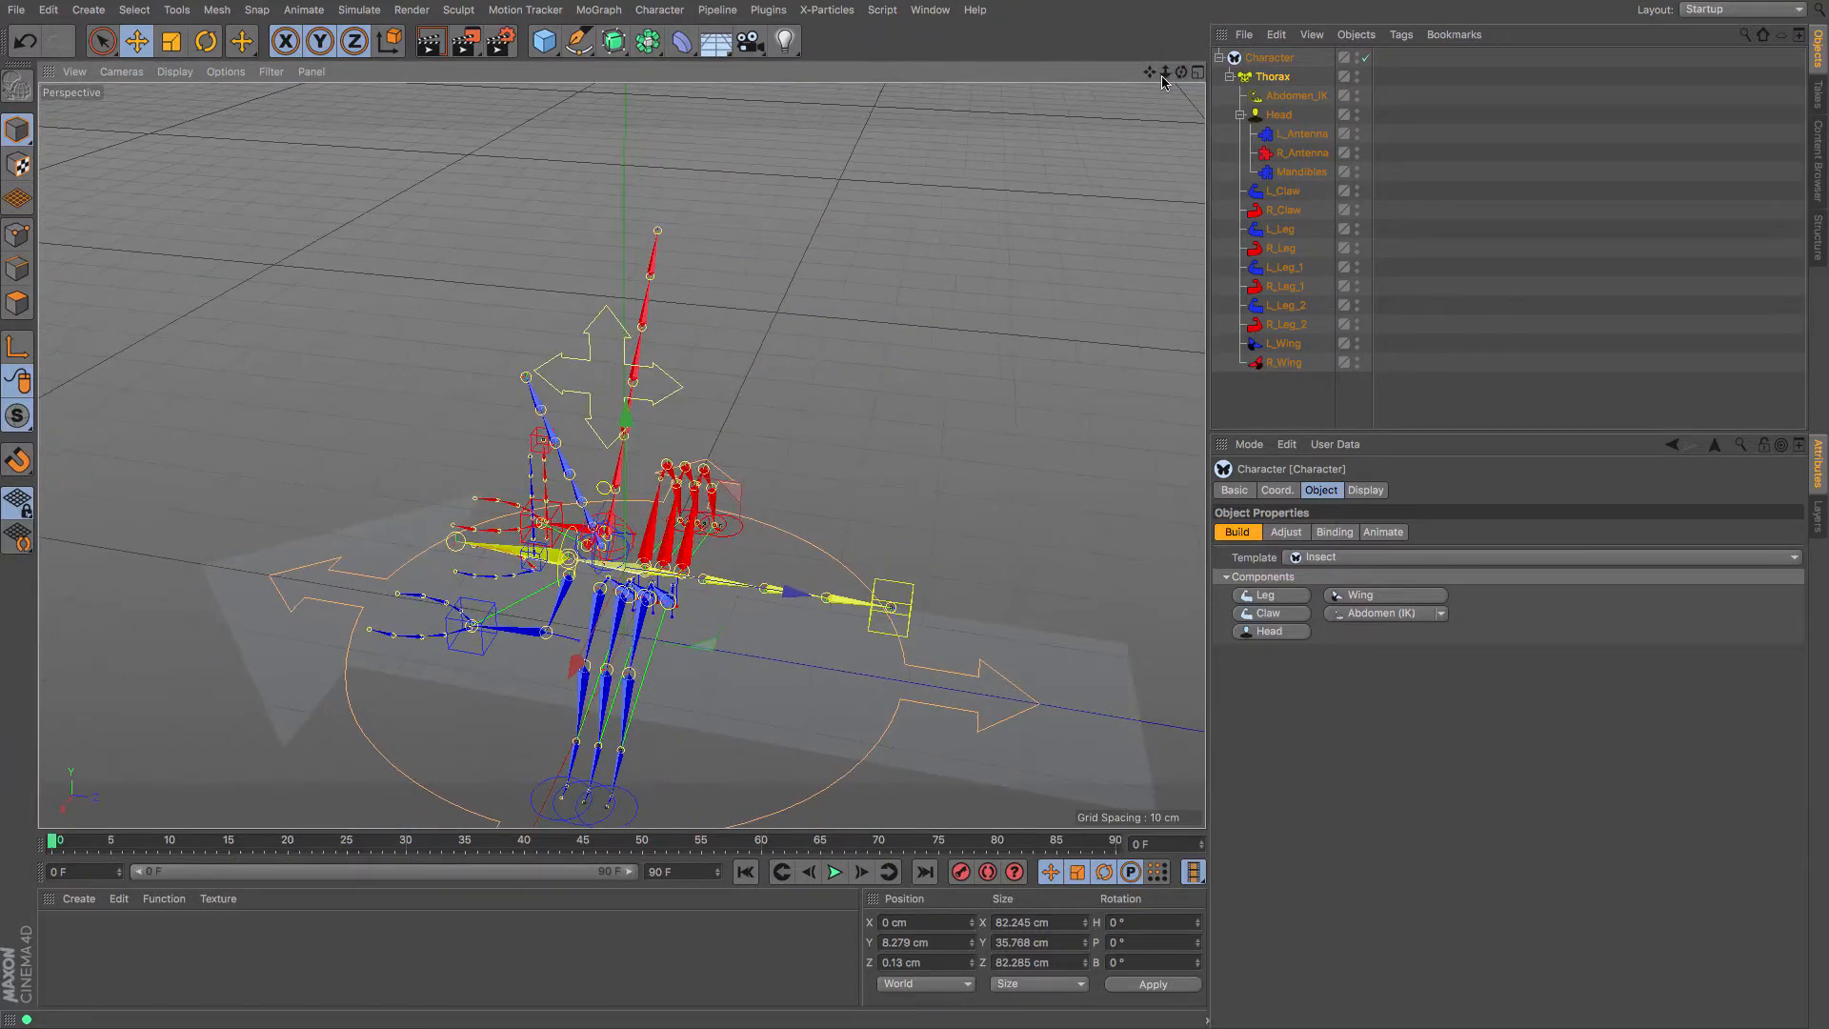
left_click_drag(1149, 72, 1104, 9)
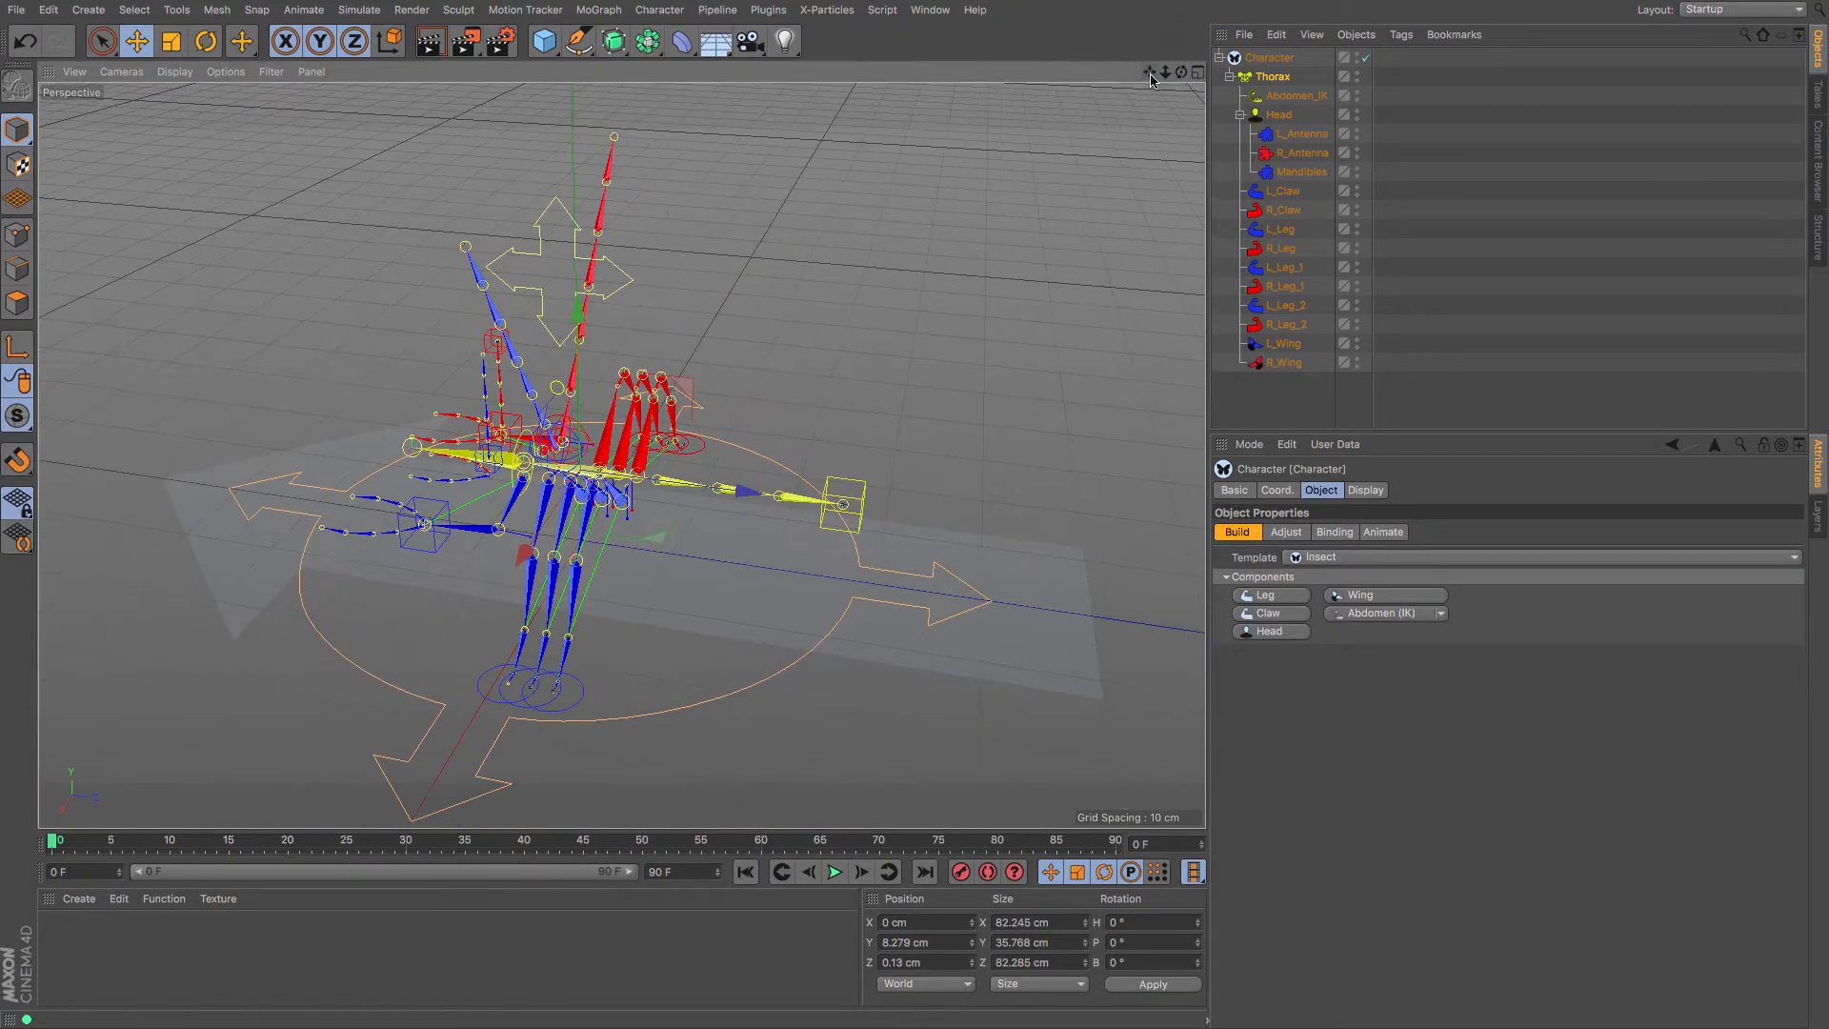
In Adjust mode, nudge the Thorax joint and move the Abdomen_IK joints further back
left_click(1286, 532)
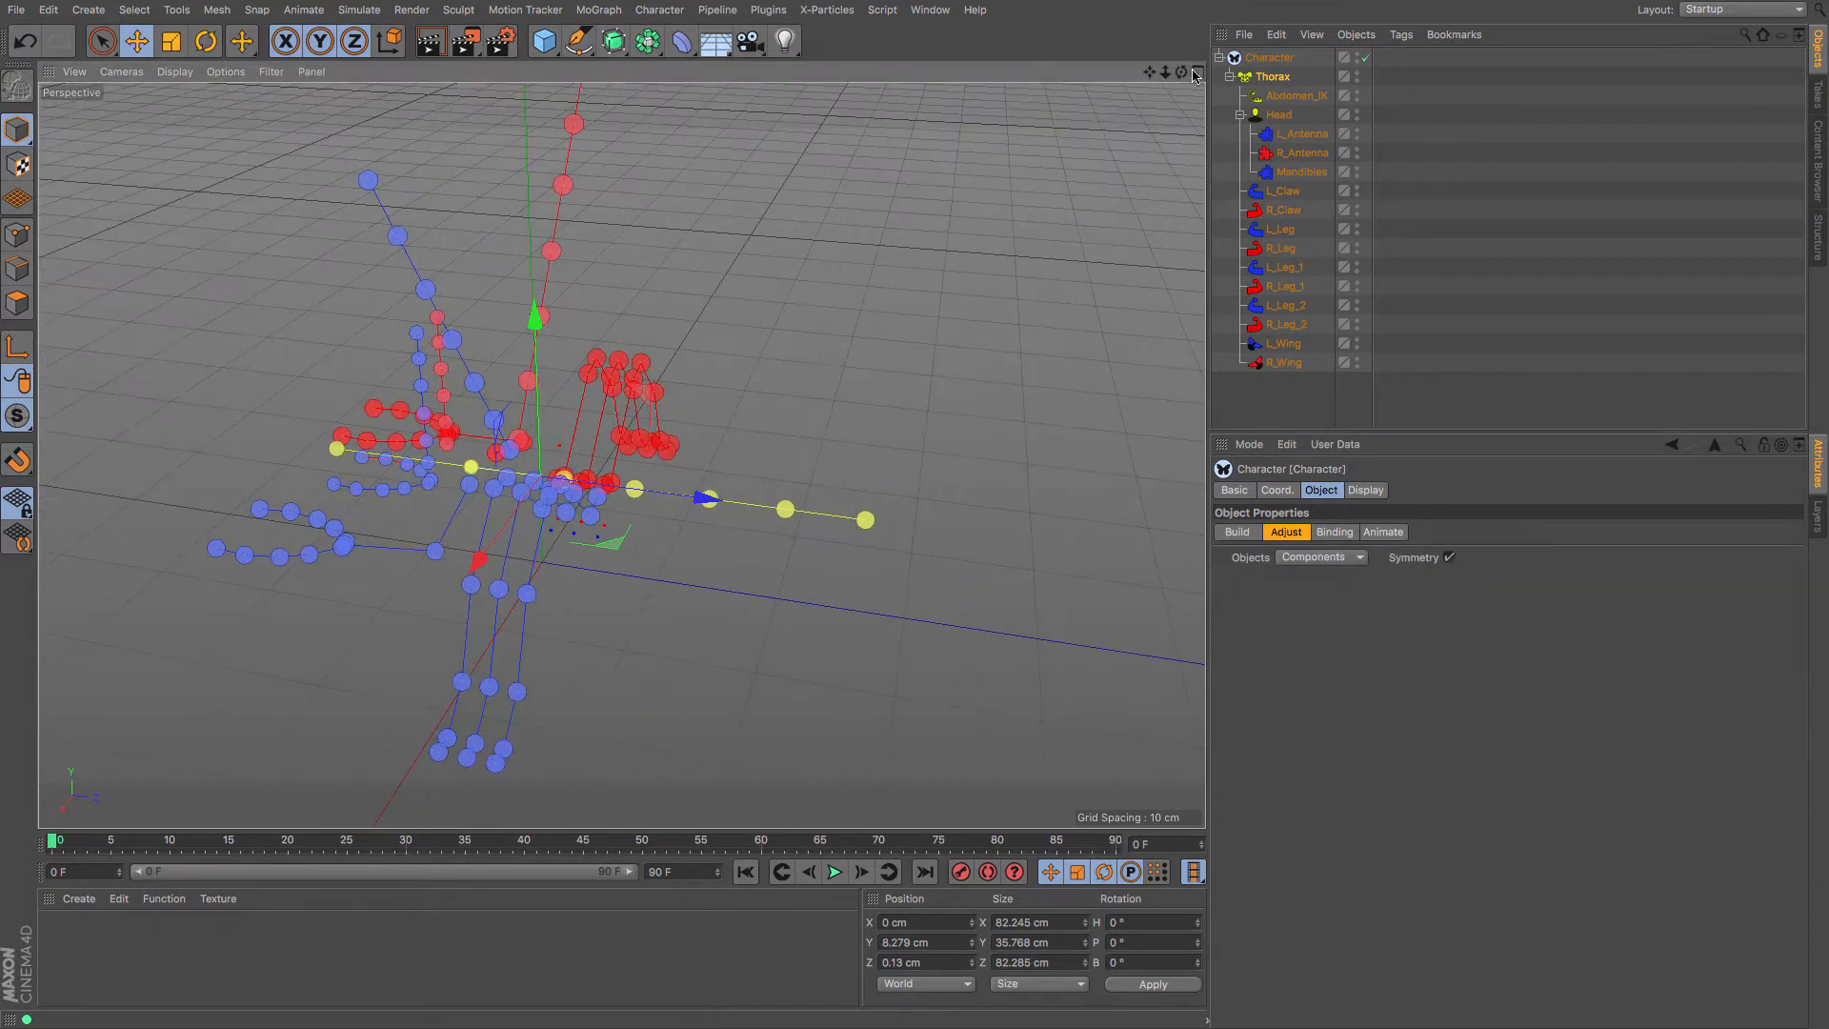
left_click_drag(1182, 74, 1173, 162)
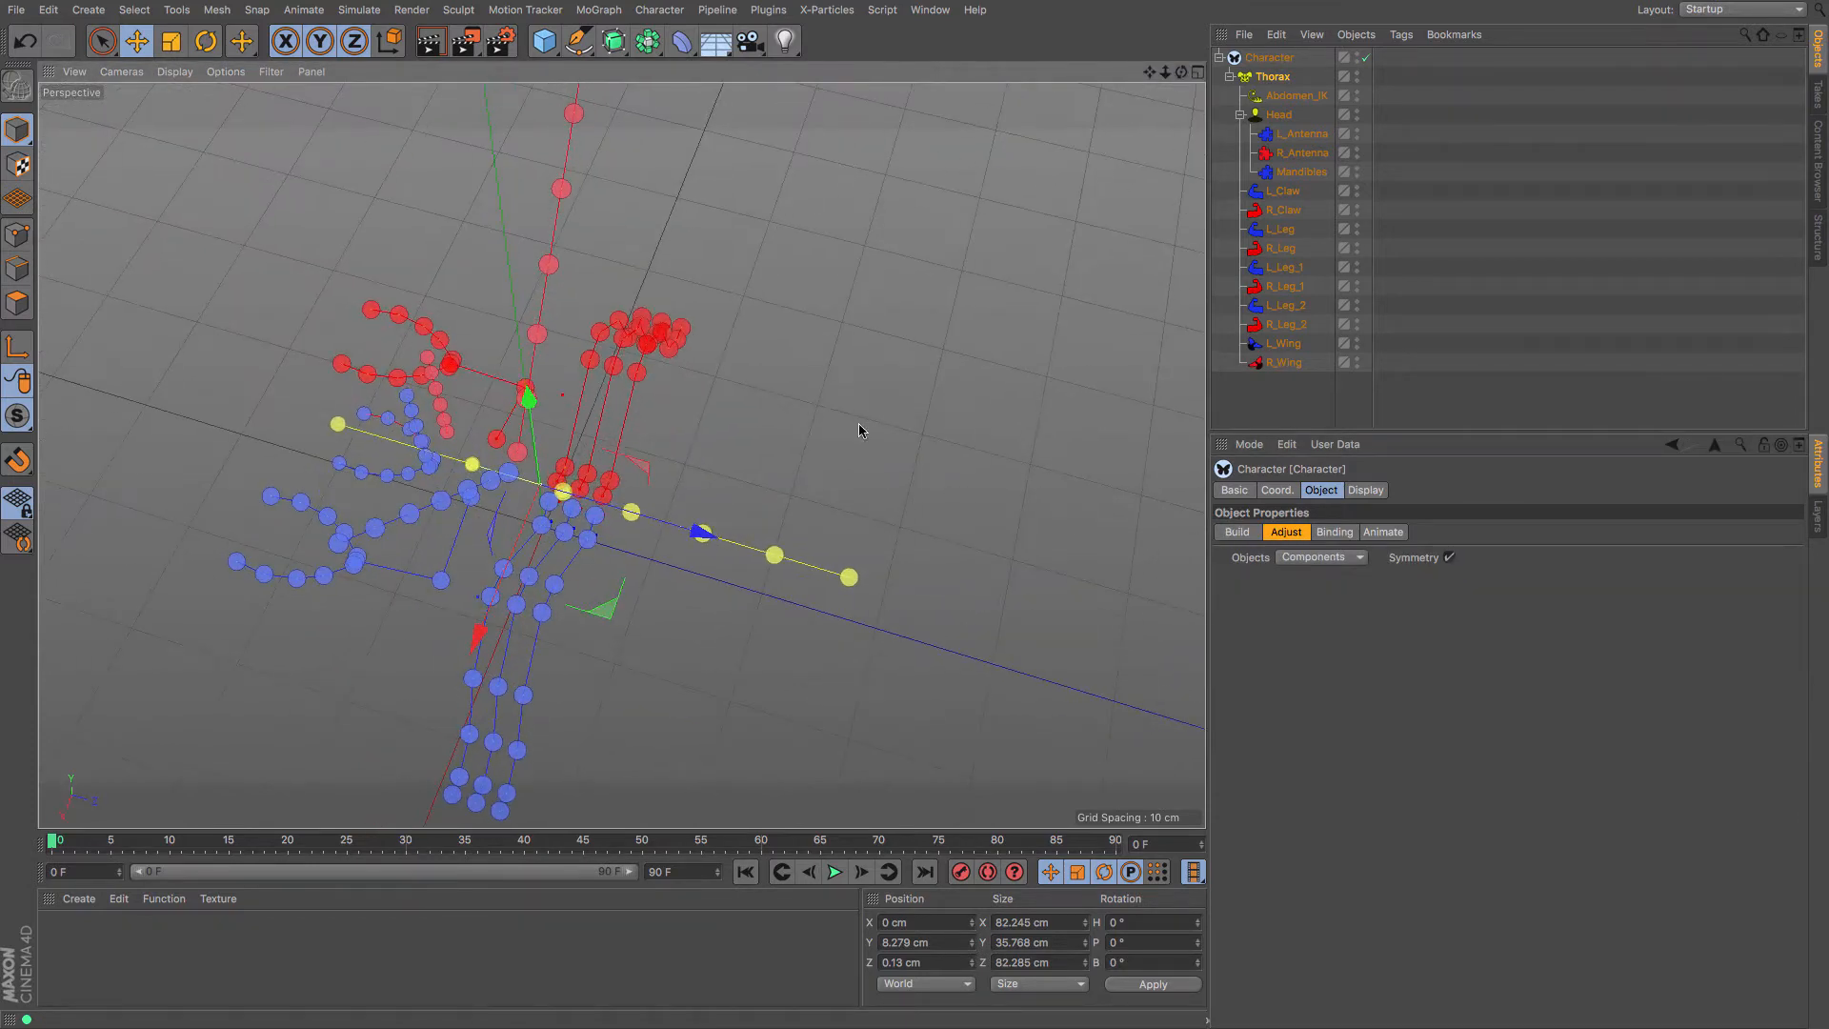
left_click(563, 496)
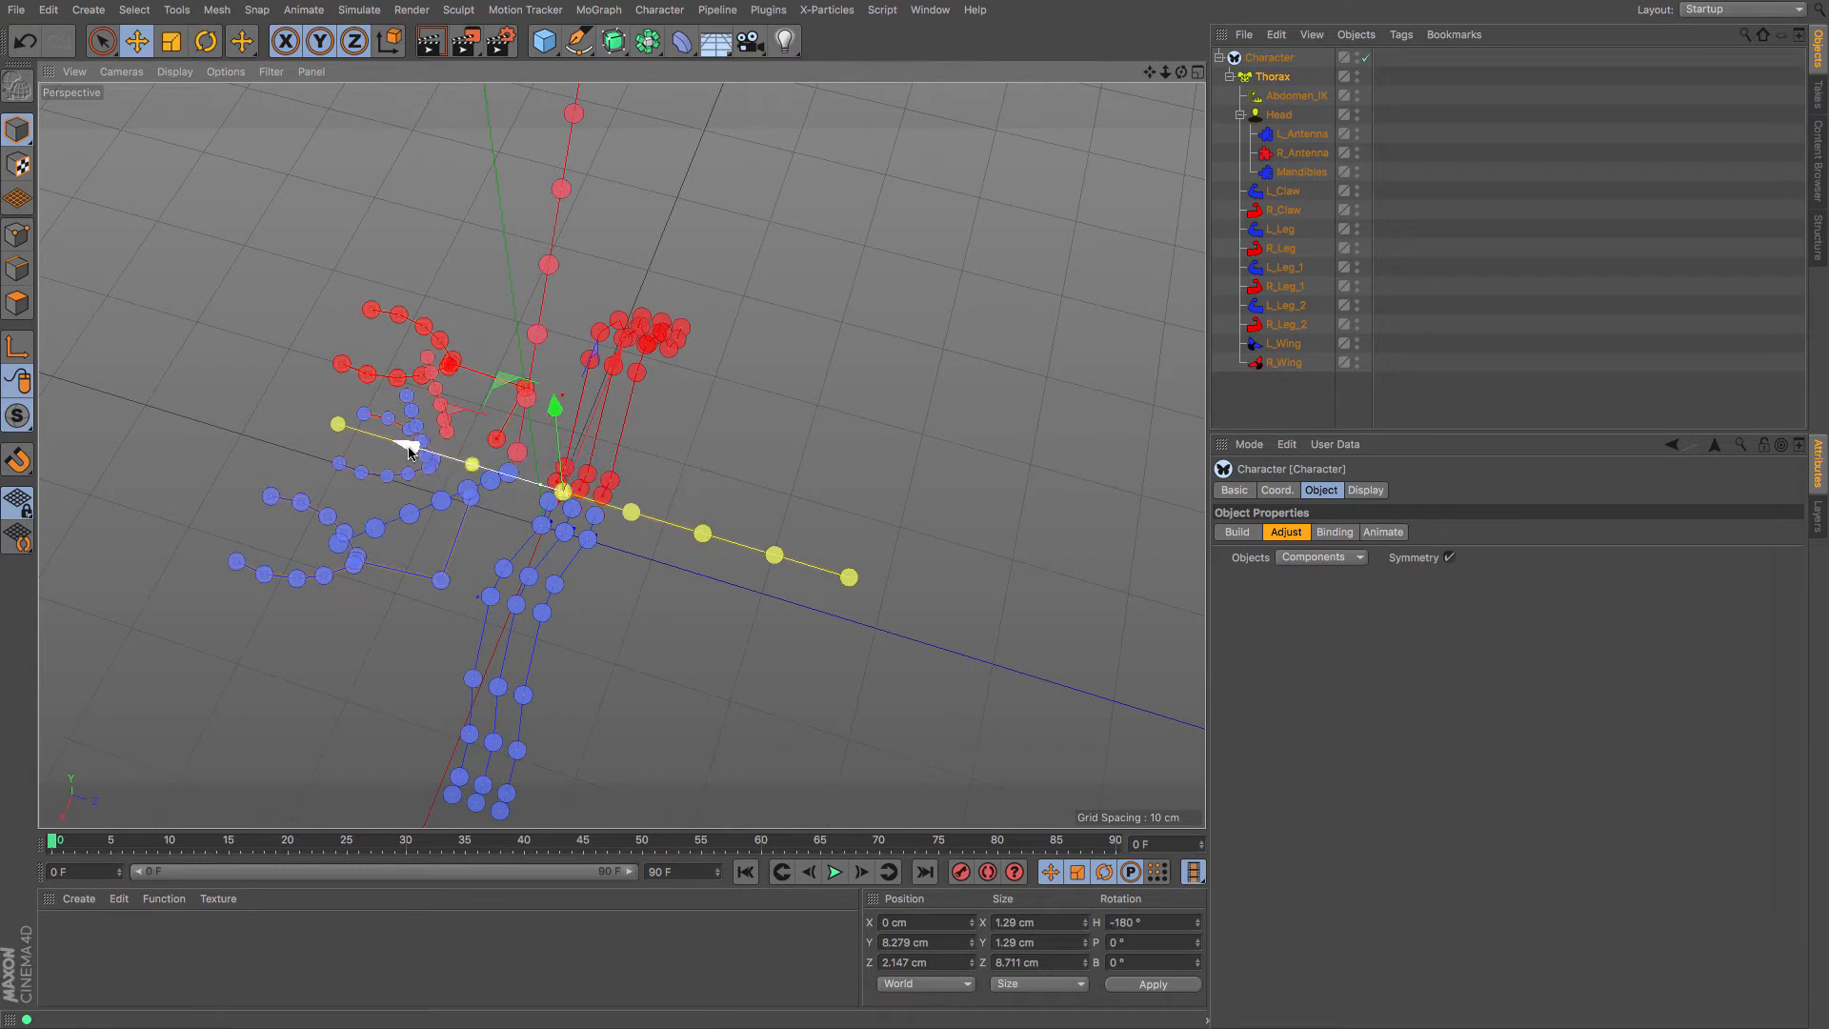
mouse_move(410, 451)
left_mouse_down()
mouse_move(425, 459)
mouse_move(413, 447)
left_mouse_up()
left_click(632, 512)
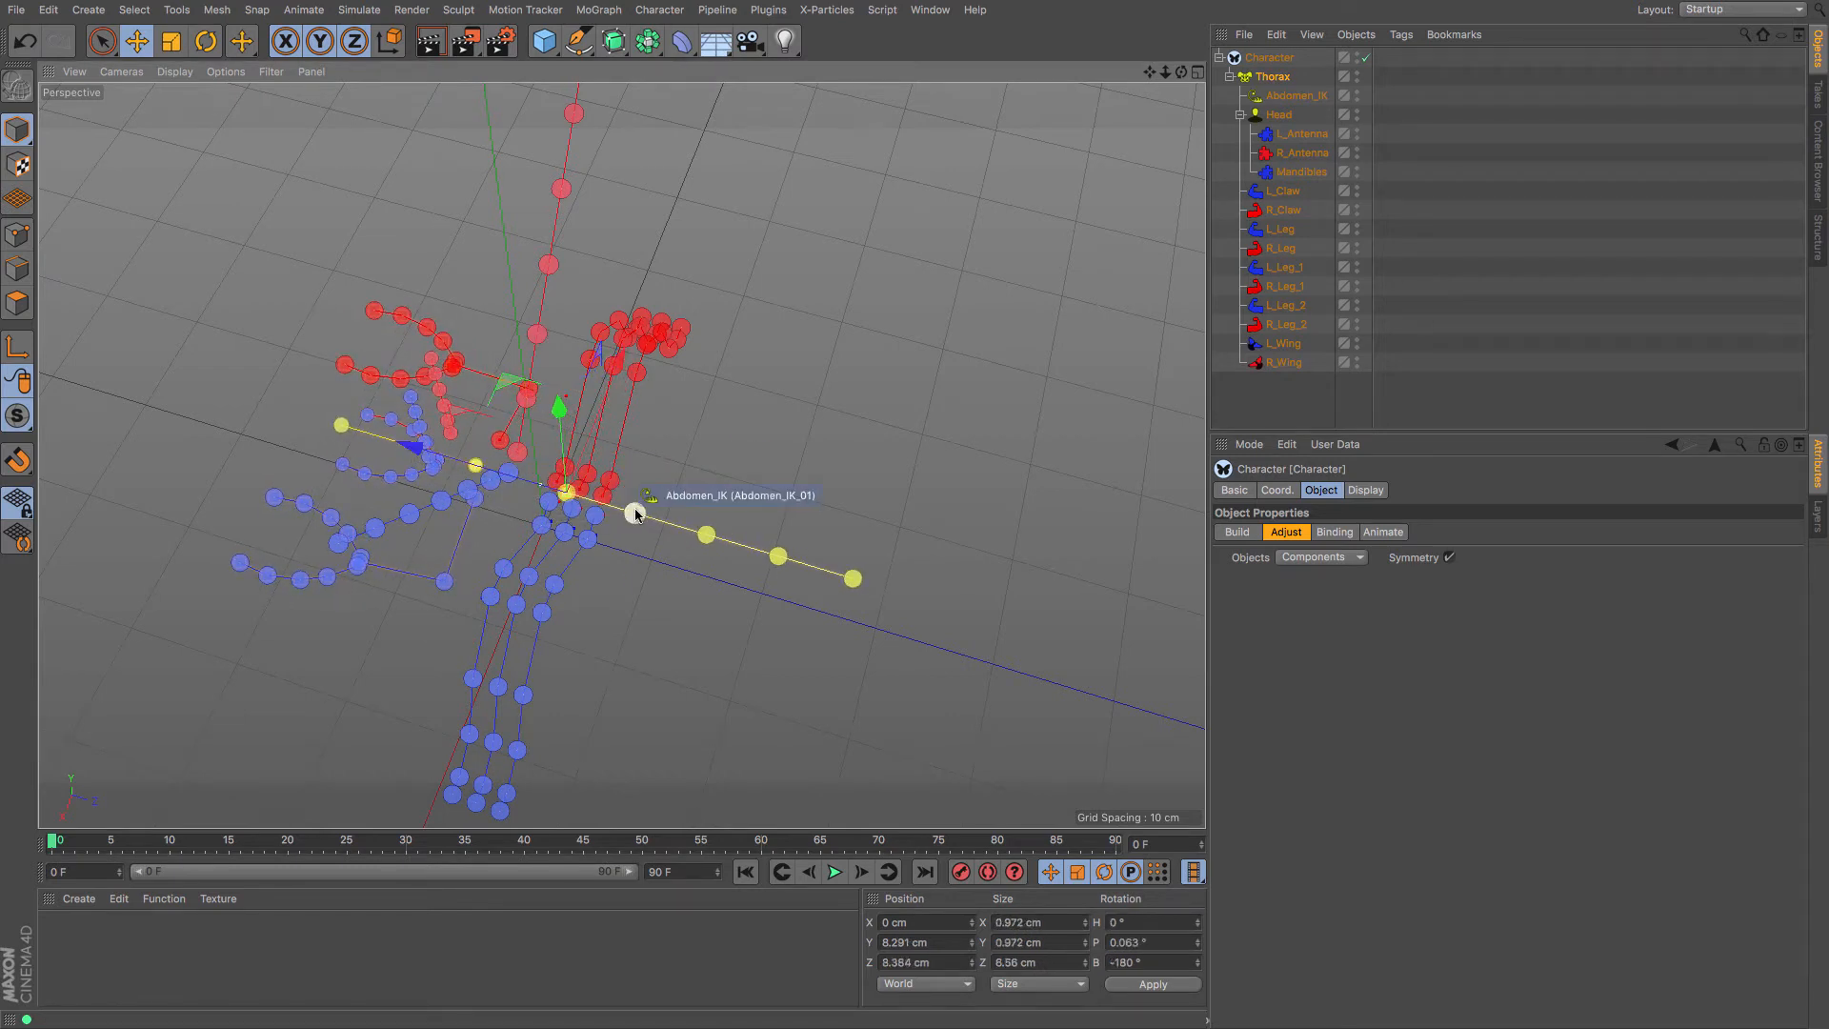
left_click_drag(803, 562, 939, 596)
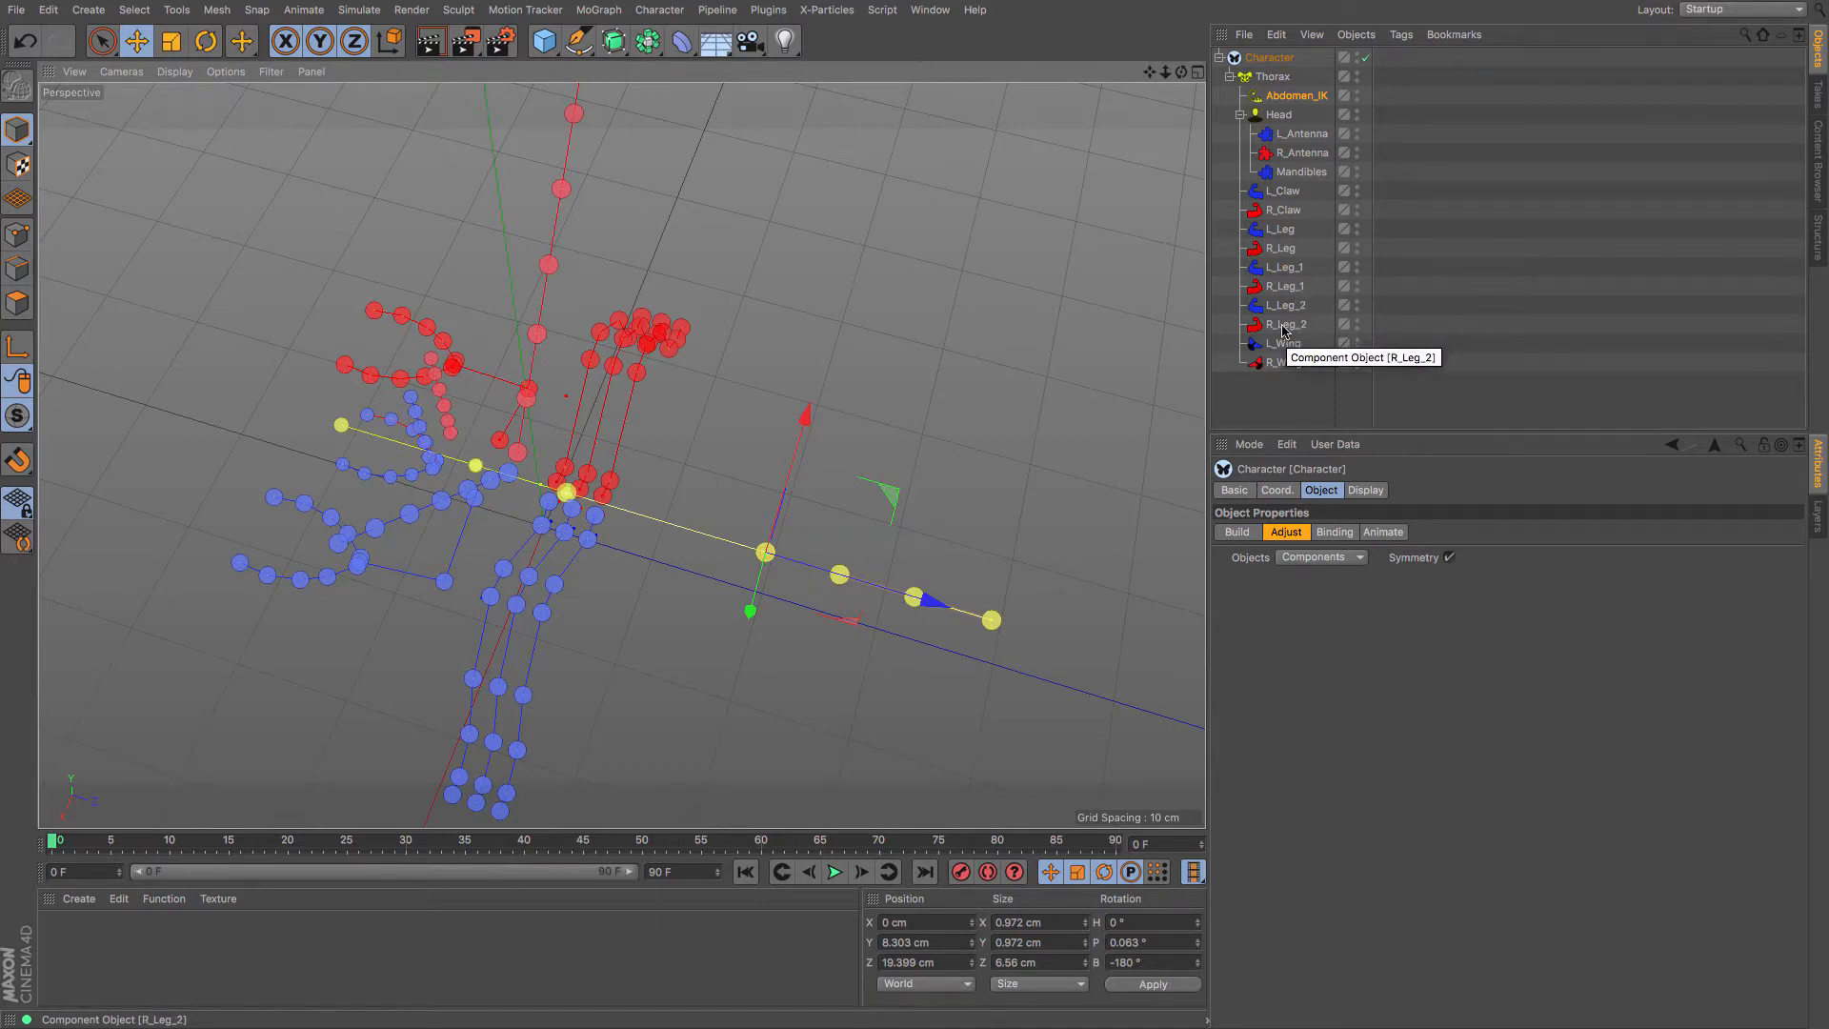
Reposition the L_Leg_2 and R_Leg_1 joint chains along the body
left_click(600, 516)
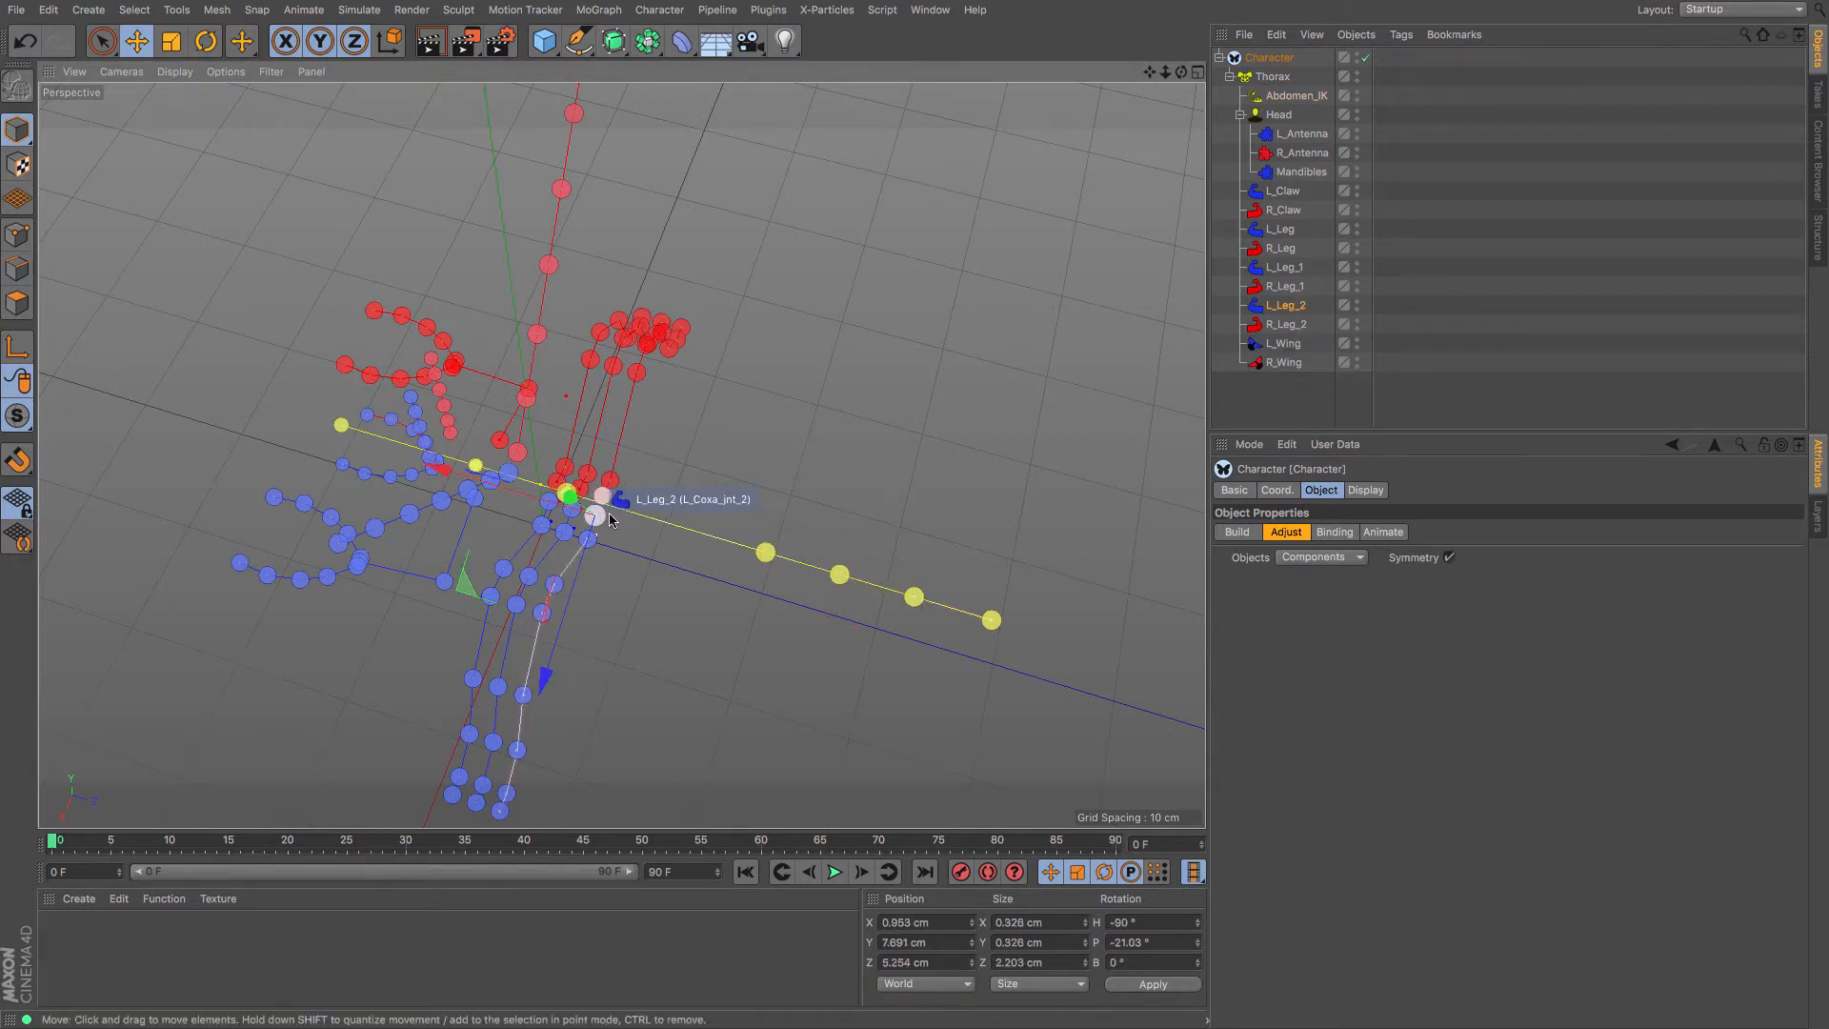
left_click_drag(462, 467, 569, 510)
left_click(585, 494)
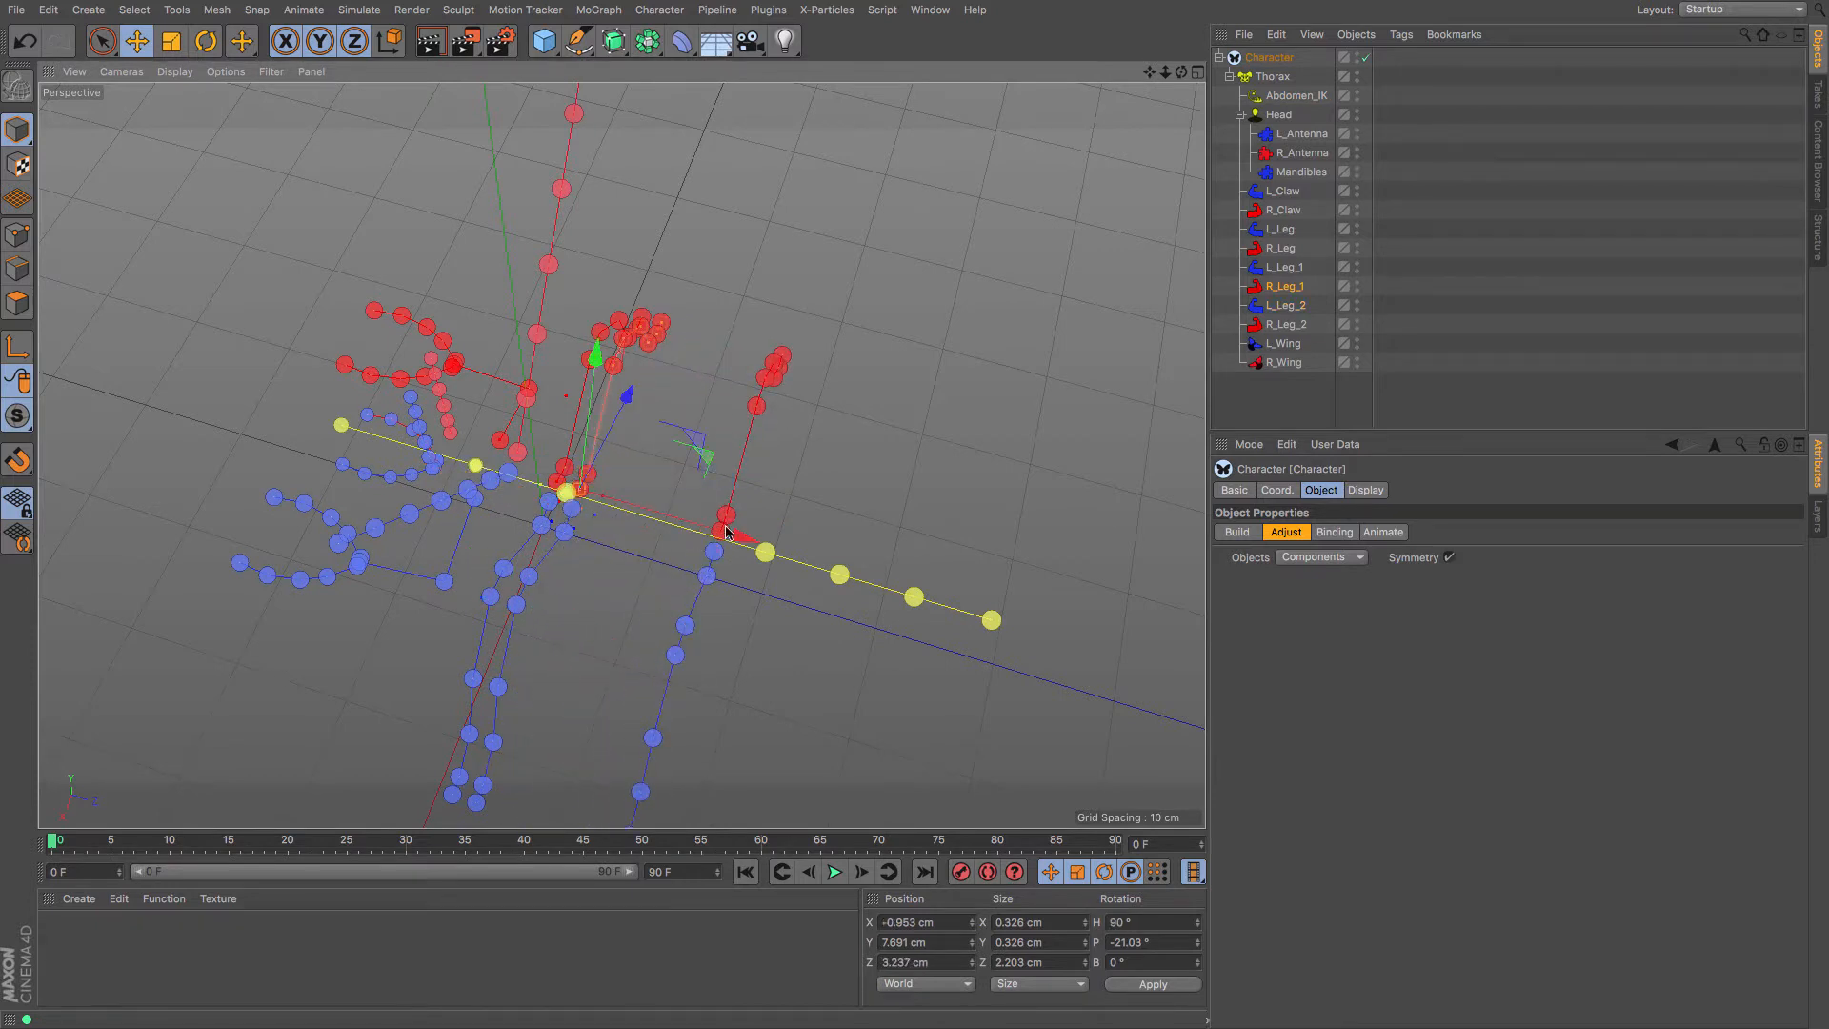
left_click_drag(746, 543, 807, 557)
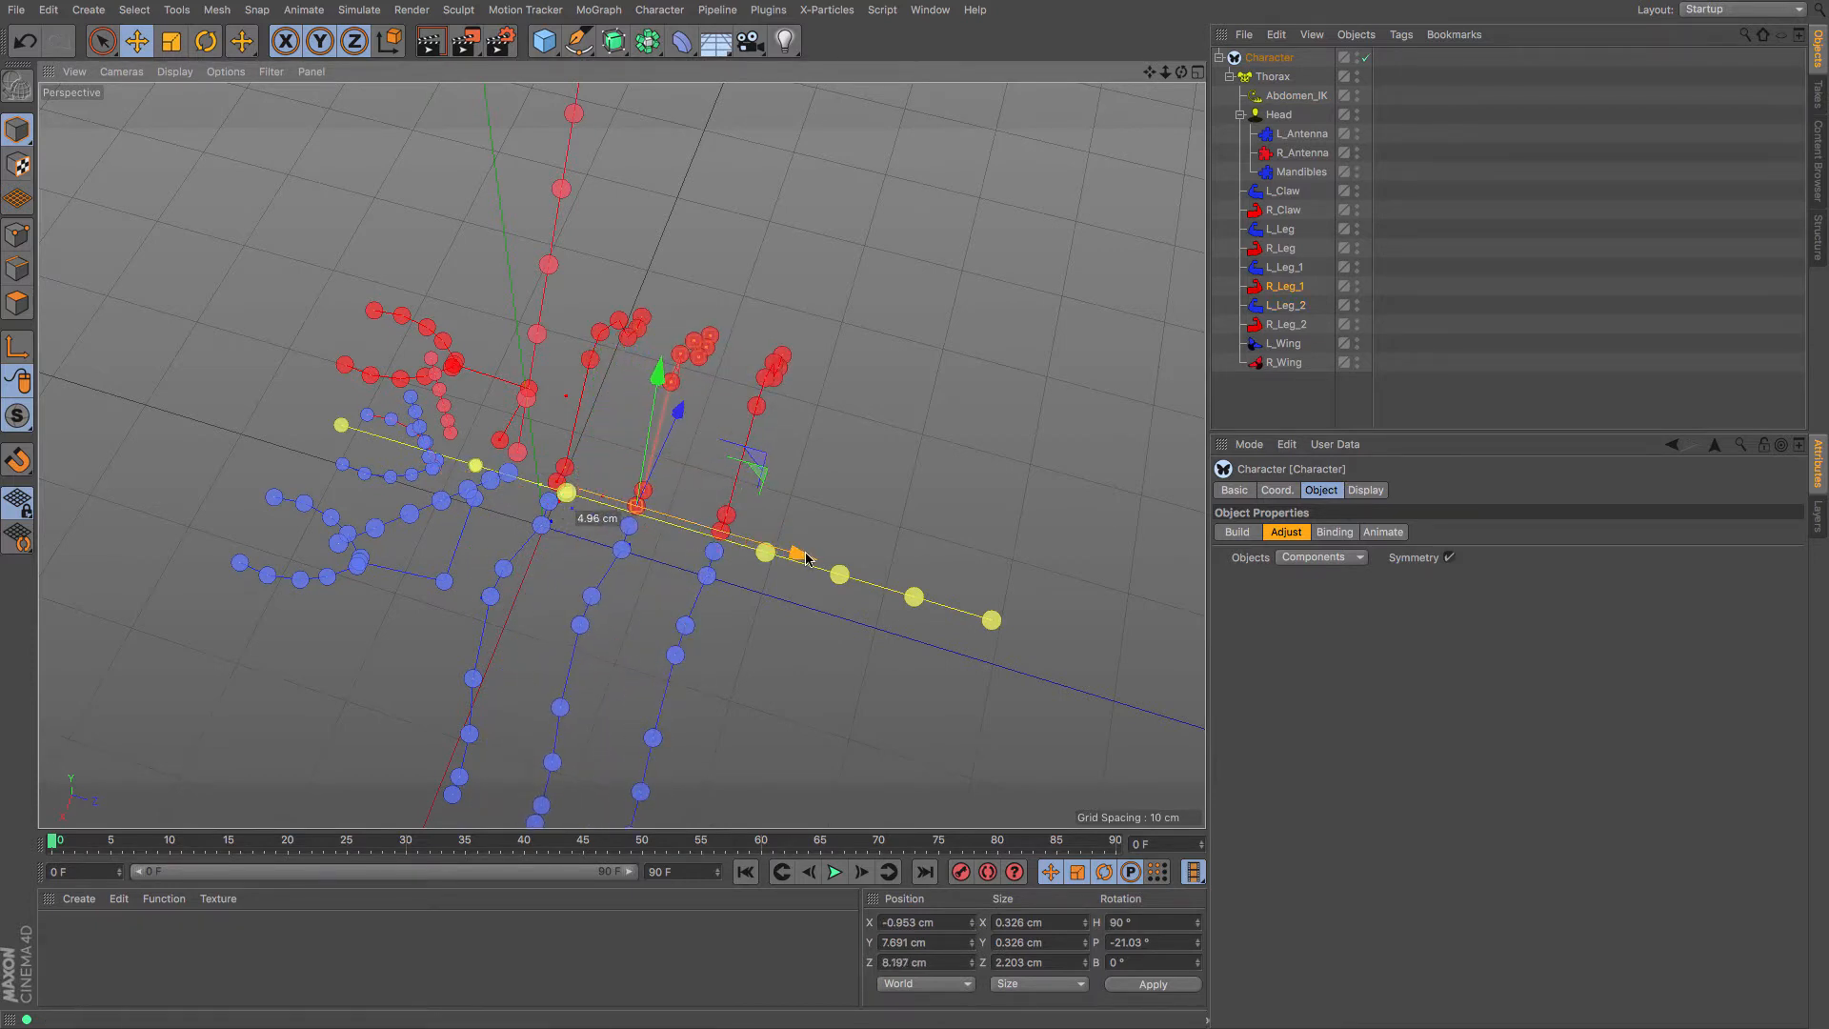
left_click_drag(1184, 76, 1186, 78)
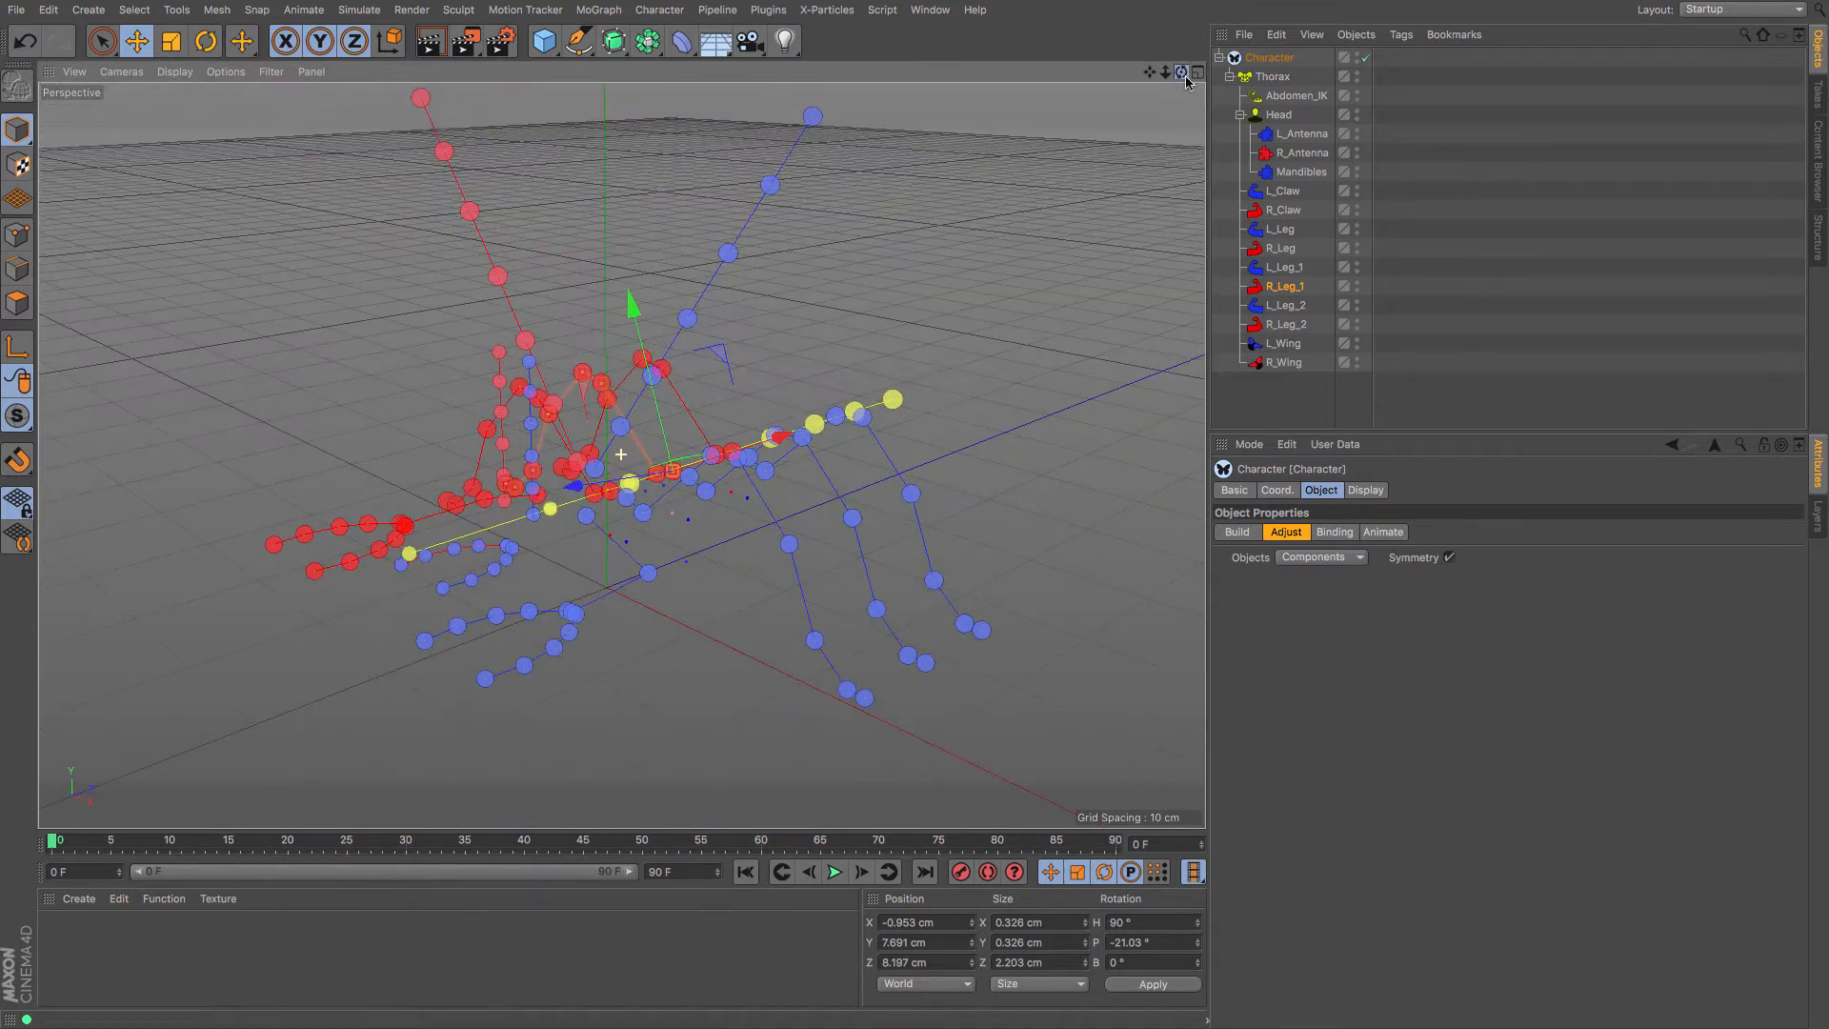
Rebuild the rig and switch it to Animate mode
left_click(1241, 534)
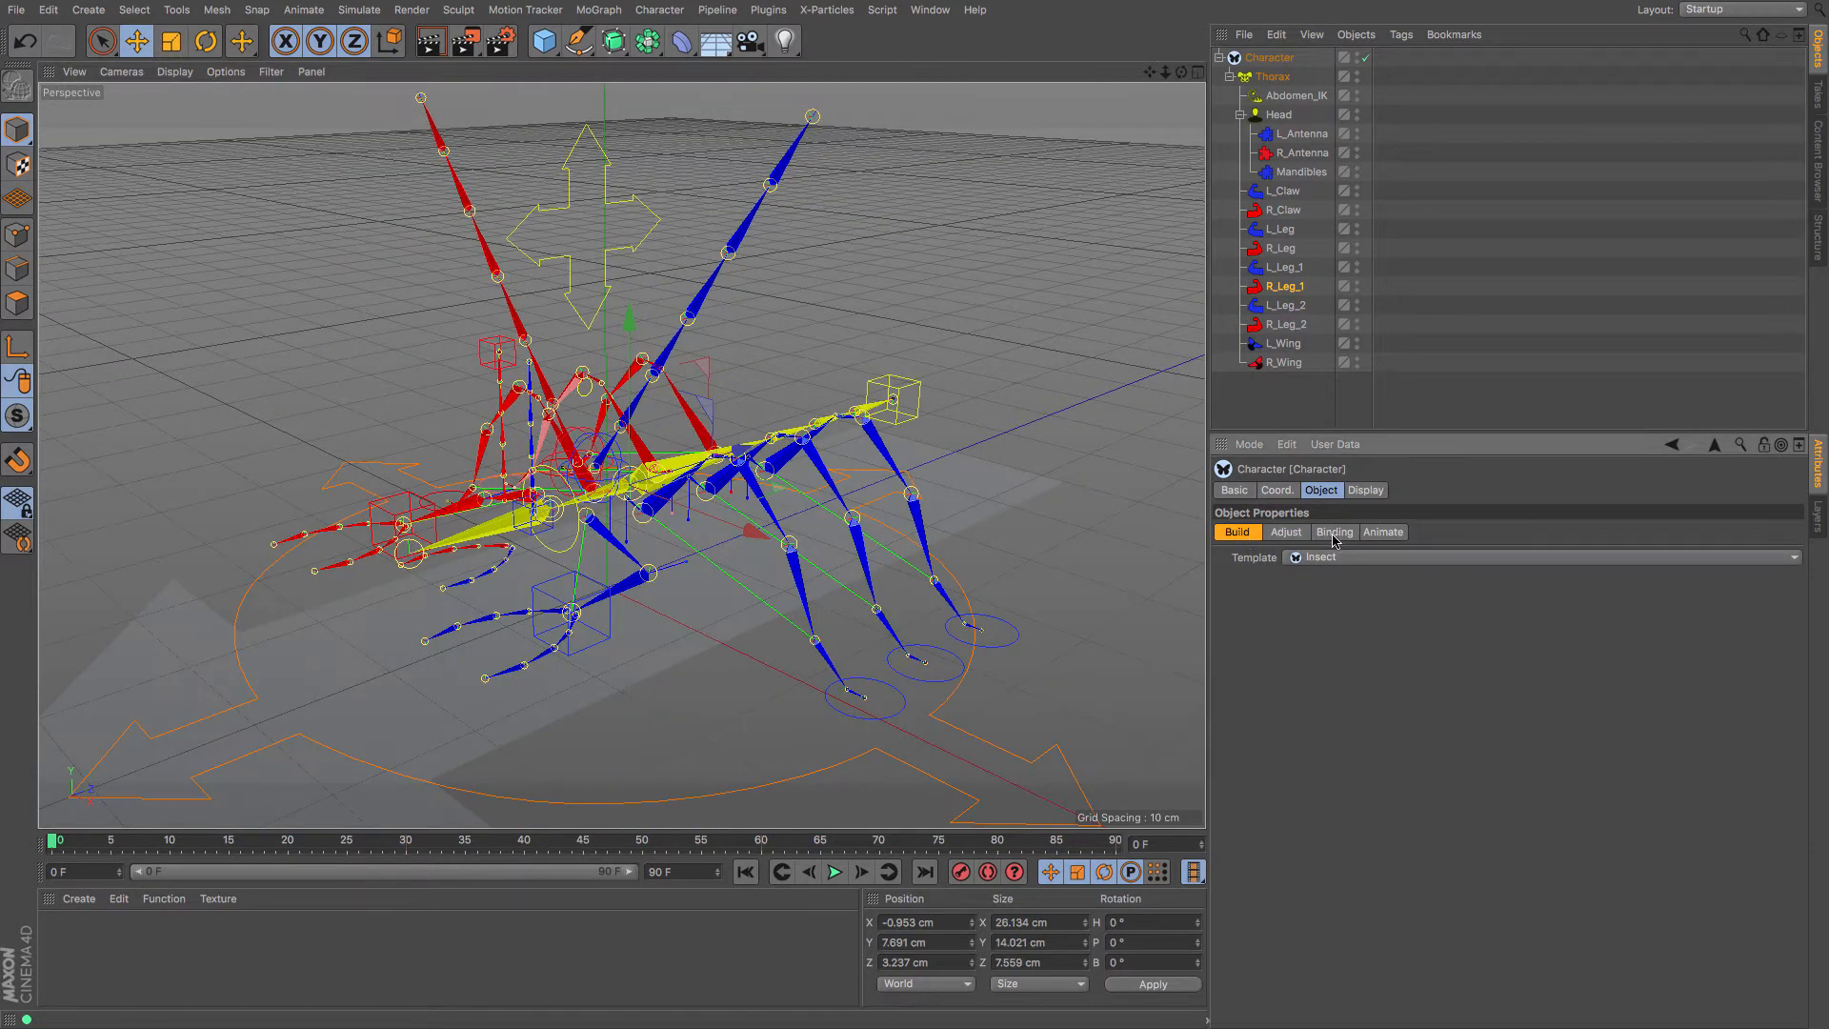
left_click(1383, 531)
left_click_drag(1181, 72, 1182, 73)
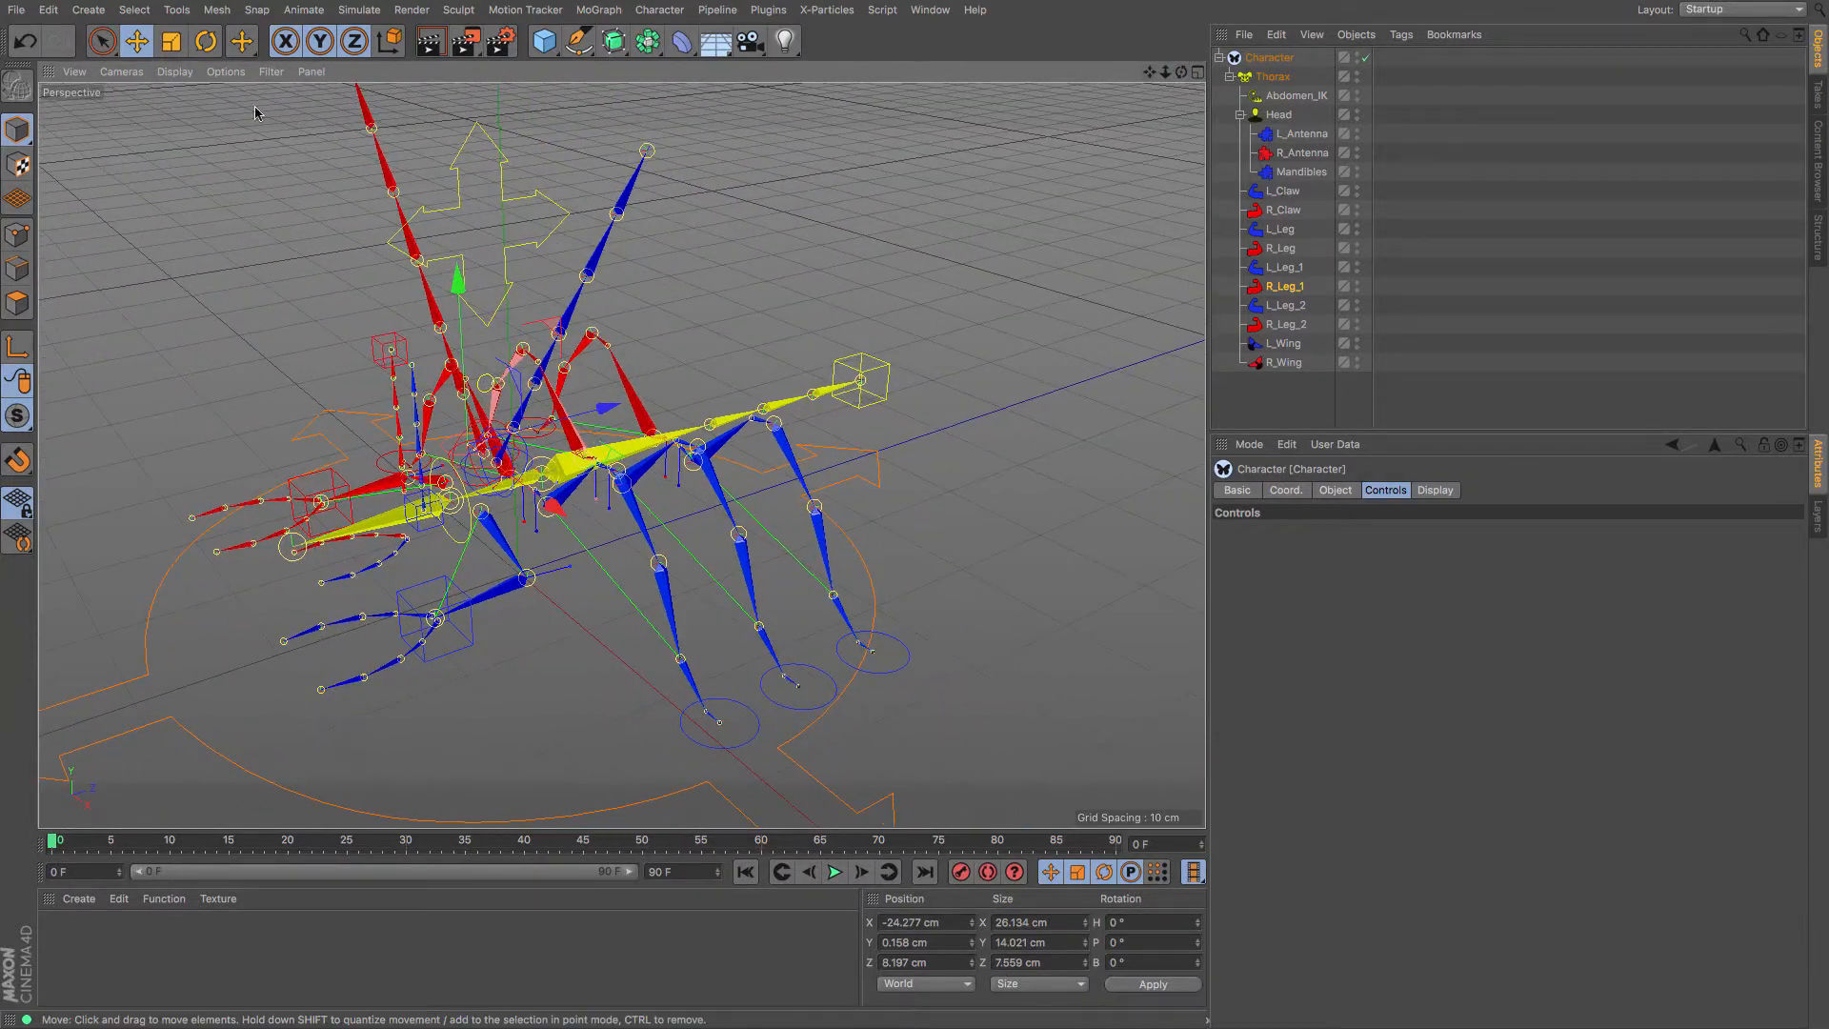
Move the Abdomen_IK controller to -2.406, 7.426, 44.273 cm, lifting the tail
left_click(881, 372)
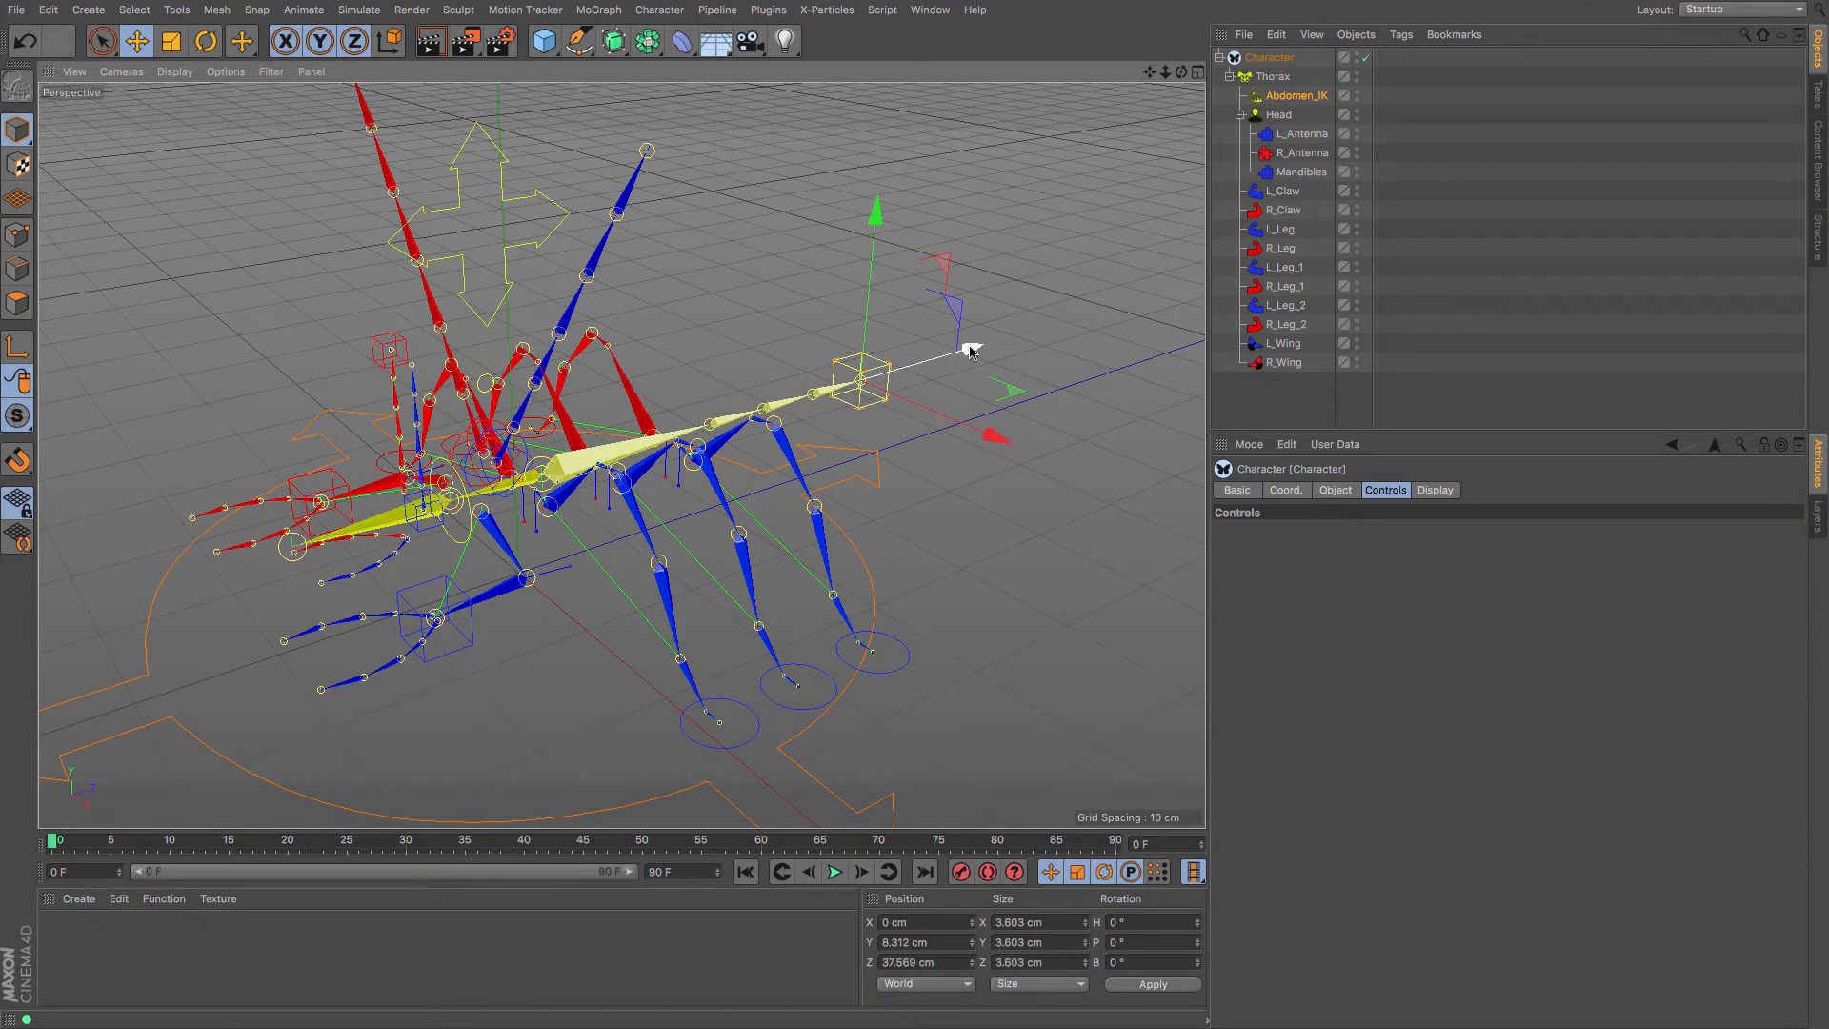
mouse_move(970, 350)
left_mouse_down()
mouse_move(984, 355)
mouse_move(964, 352)
left_mouse_up()
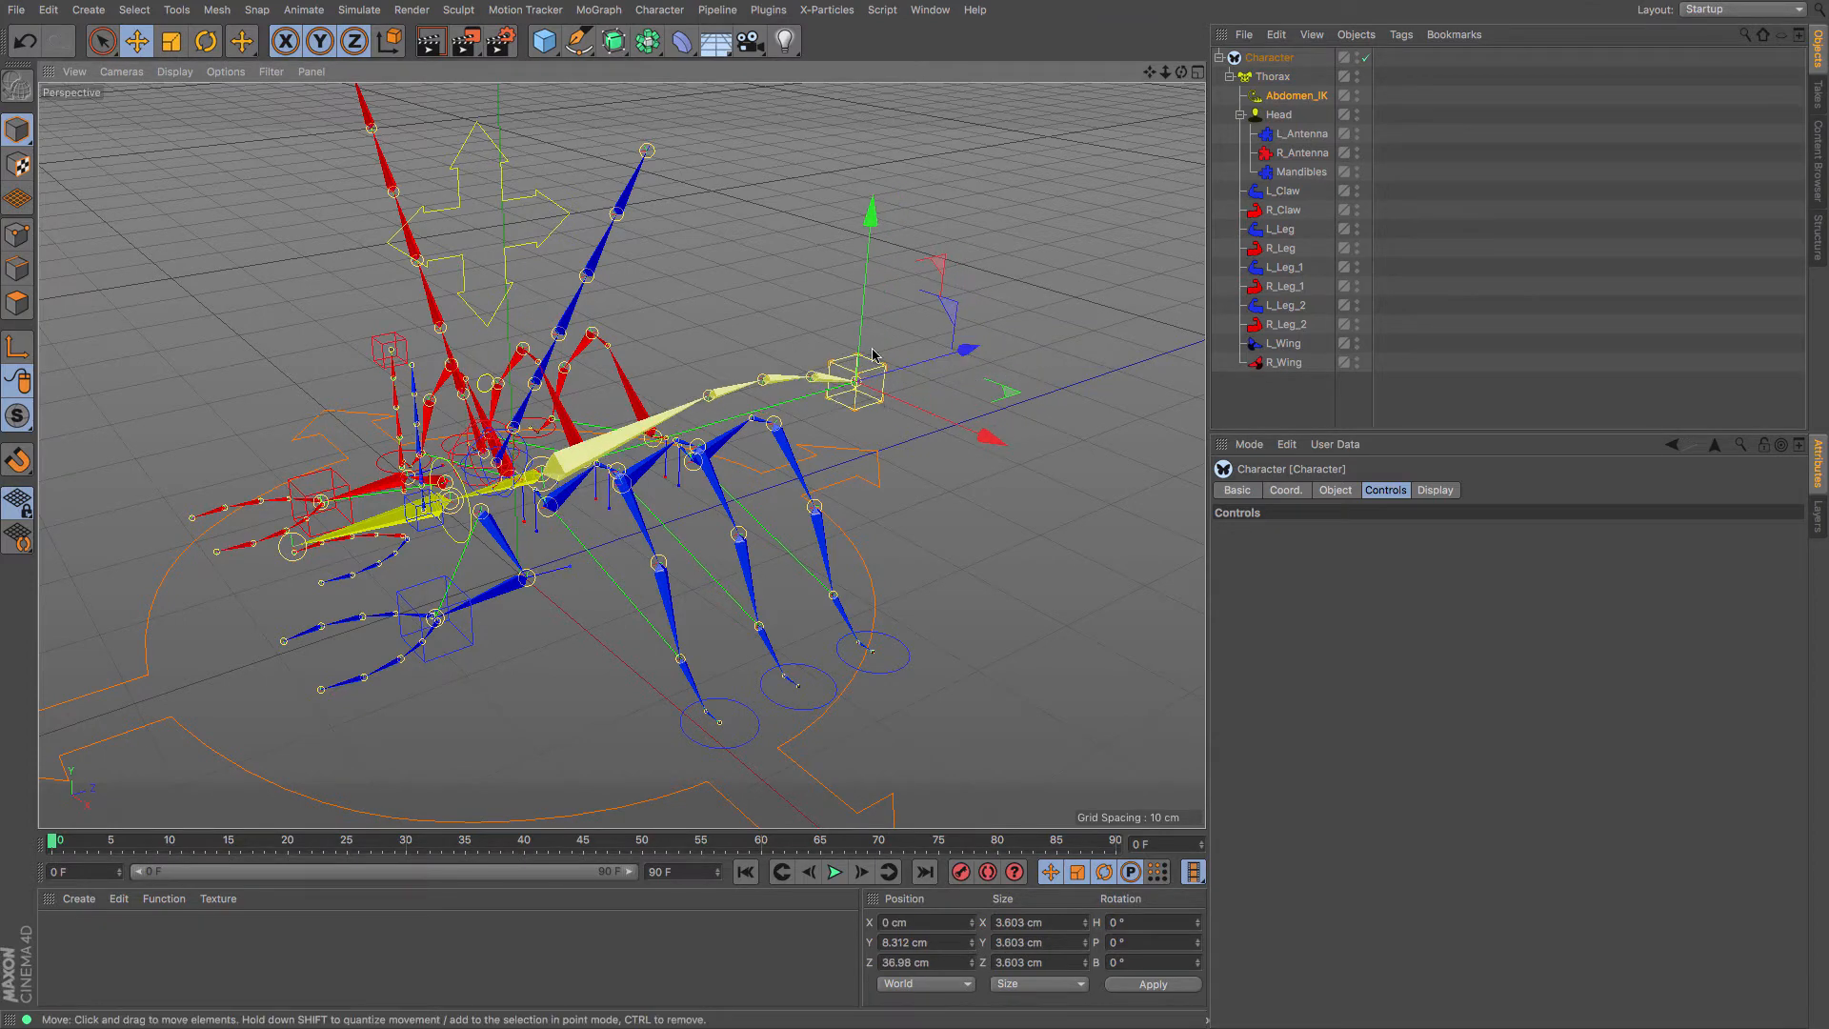
key("r")
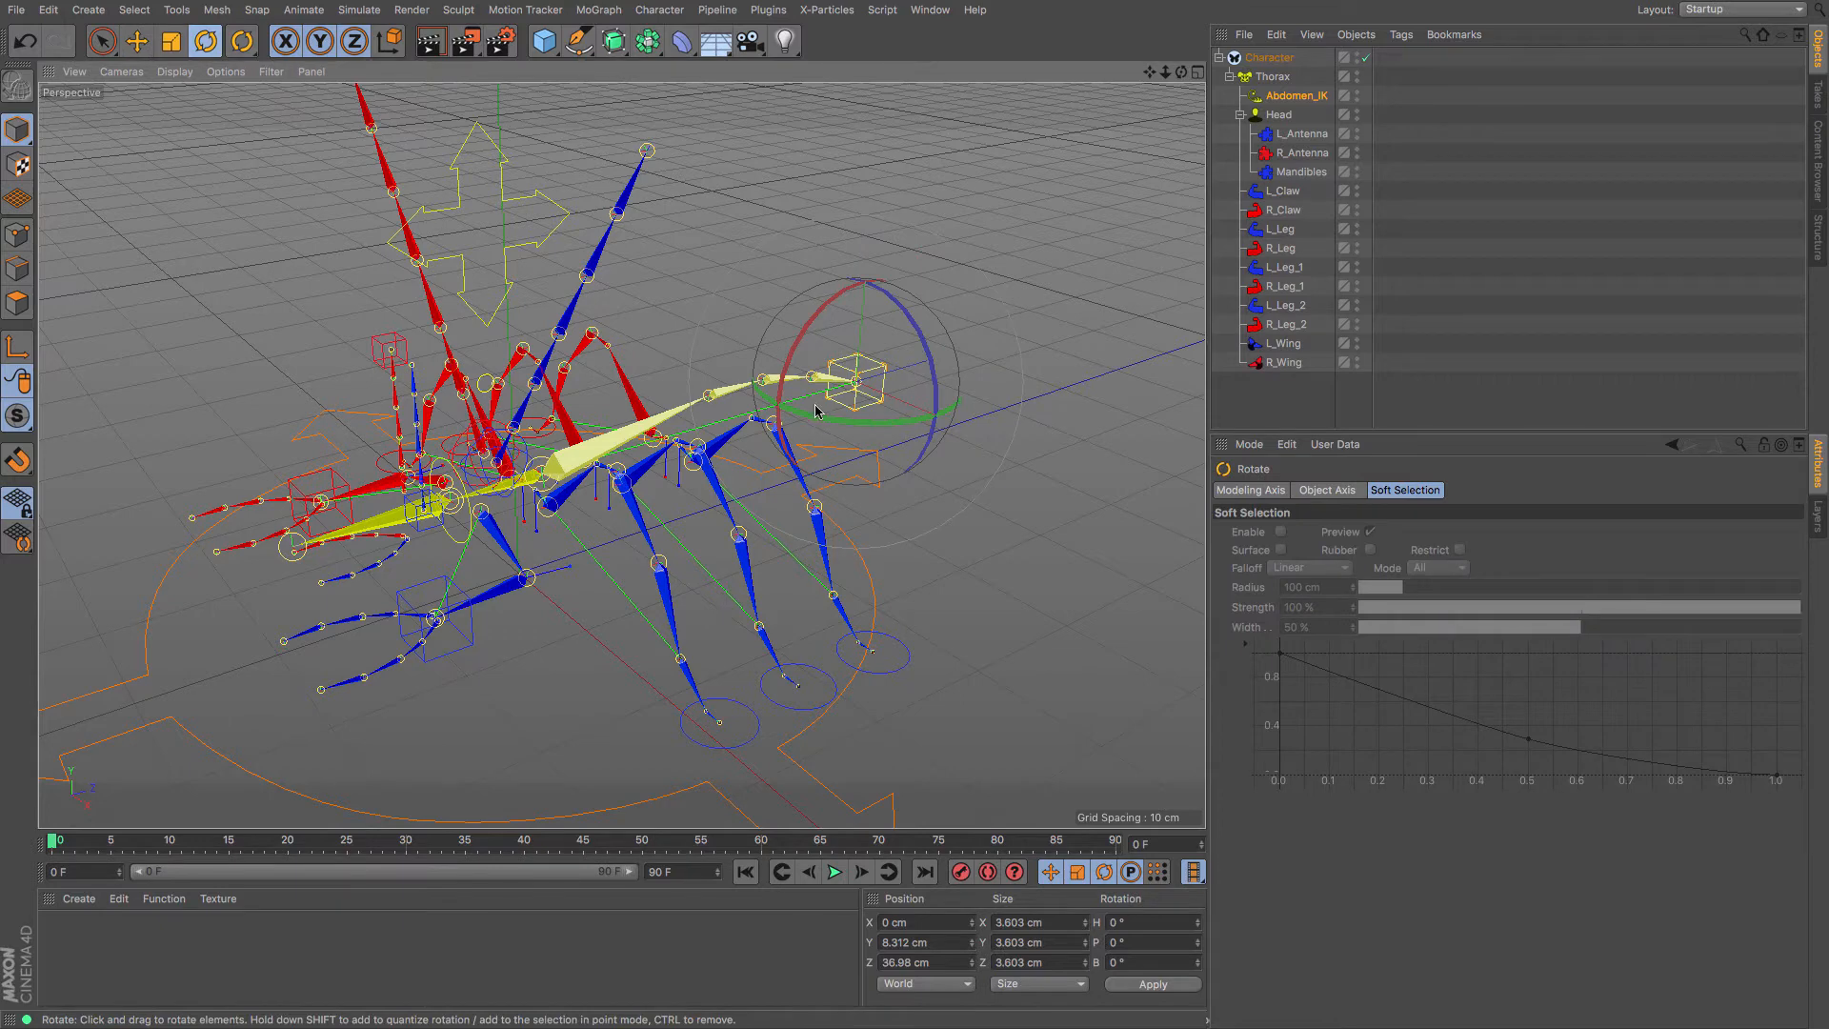
key("e")
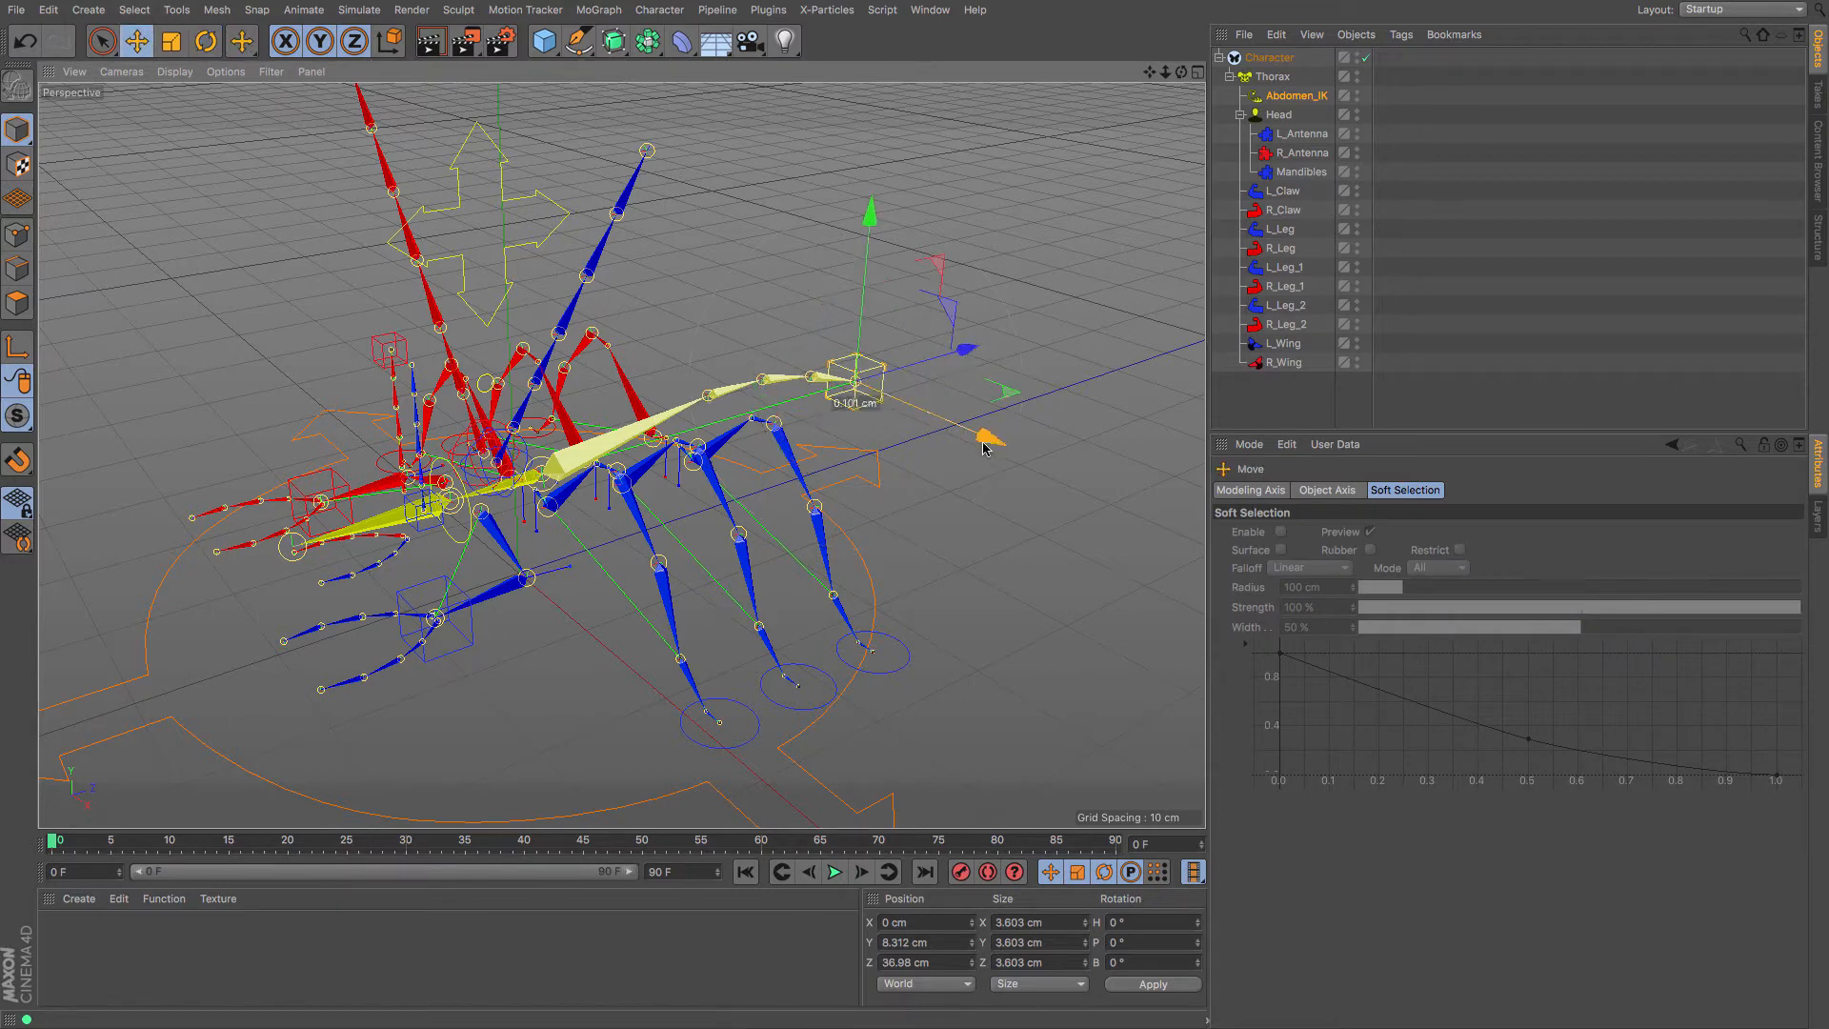
left_click_drag(981, 429, 990, 393)
left_click_drag(847, 202, 911, 219)
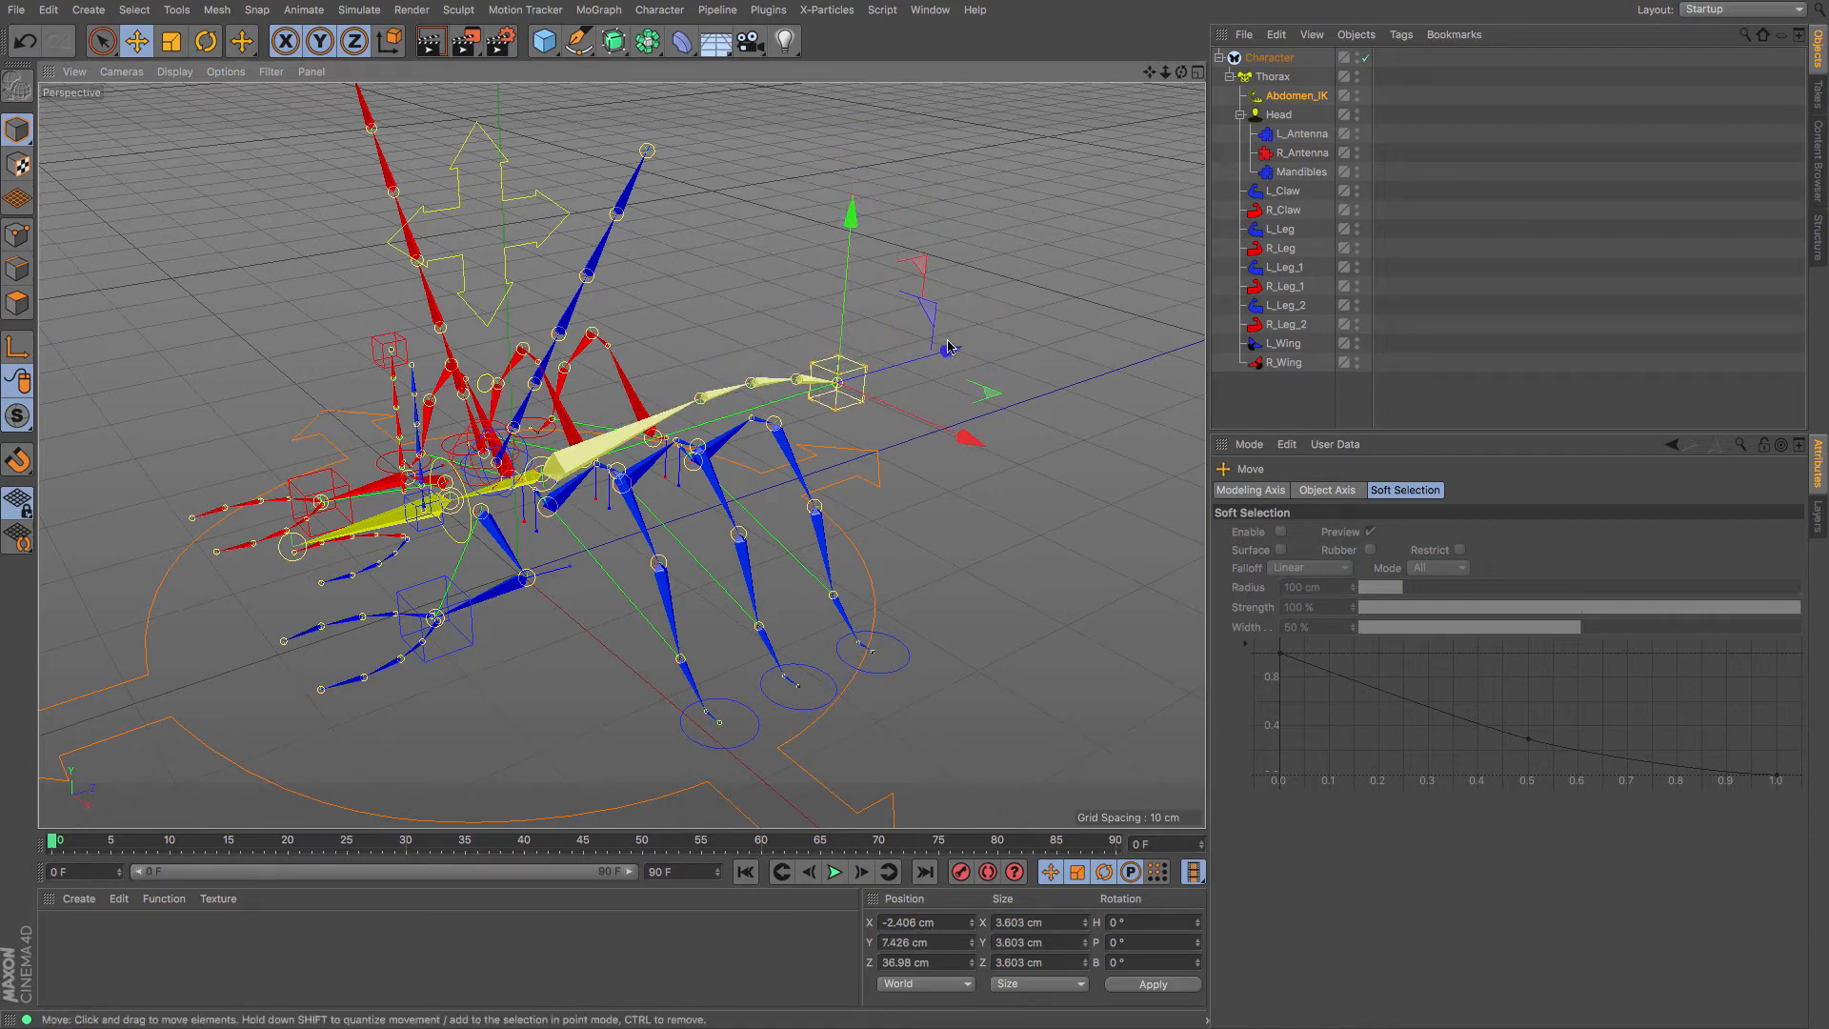
left_click_drag(948, 349, 992, 335)
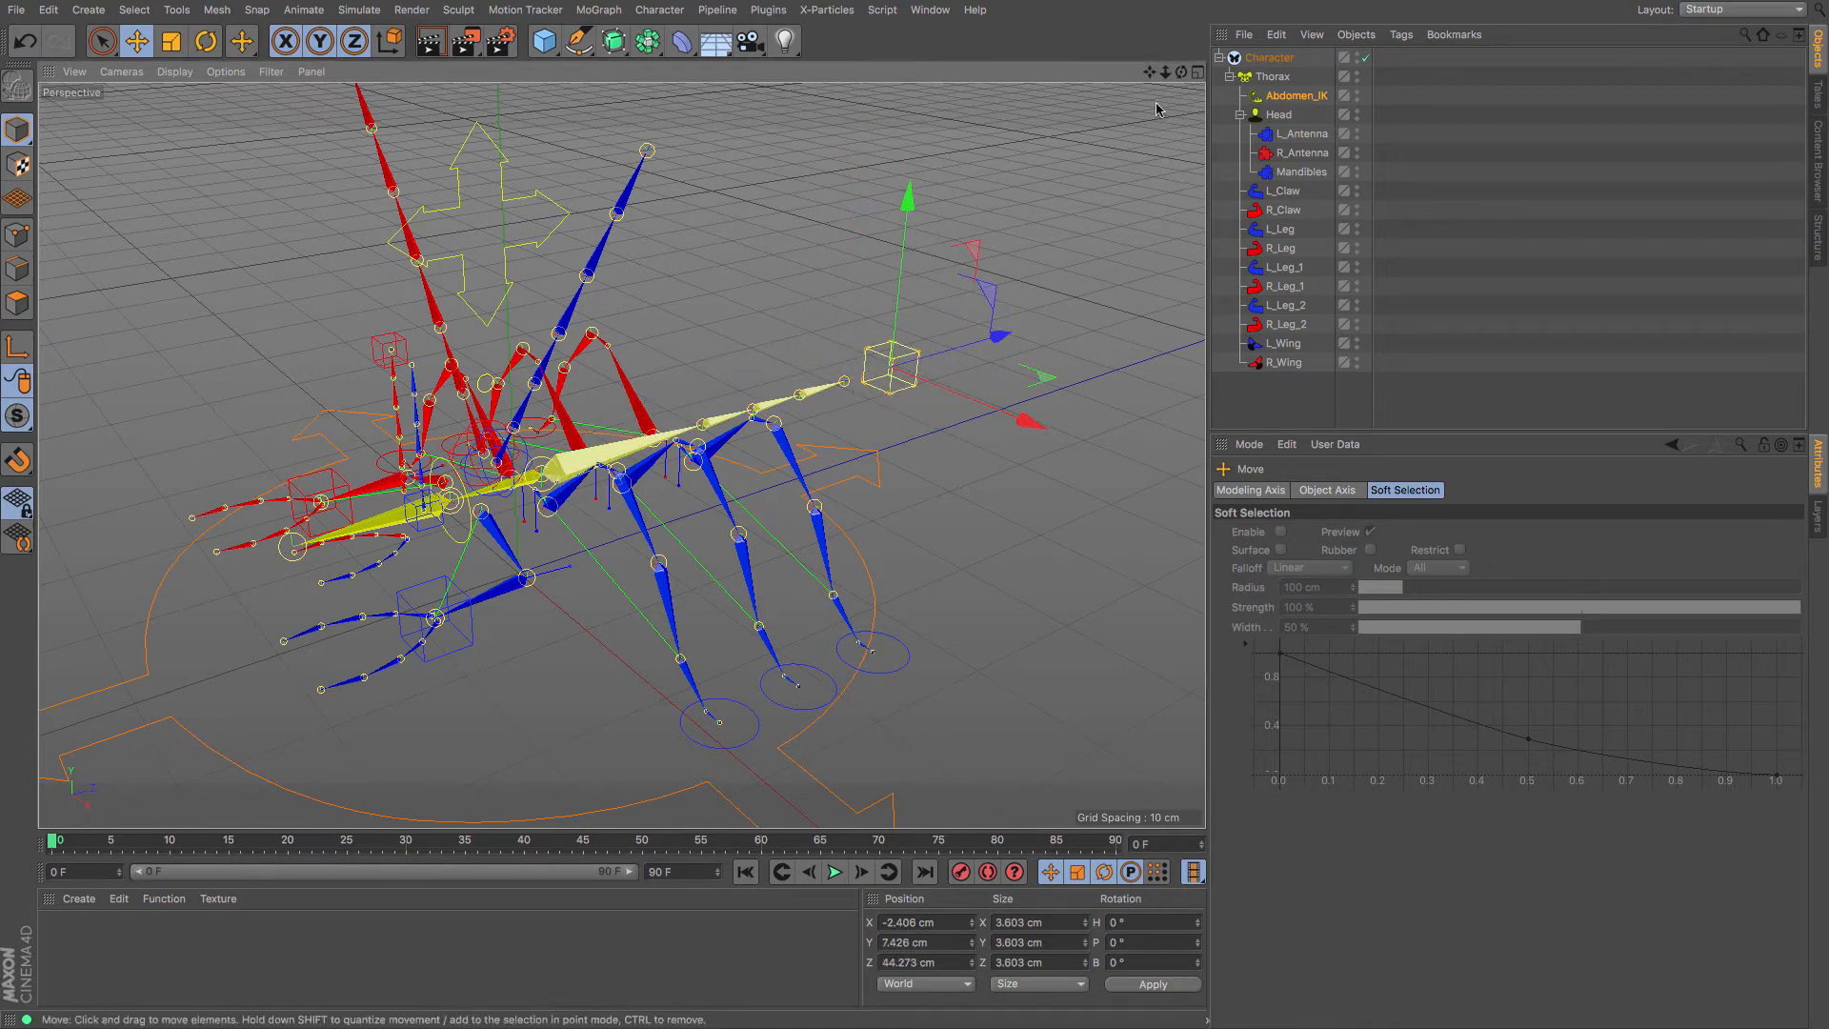
left_click_drag(1181, 72, 1235, 76)
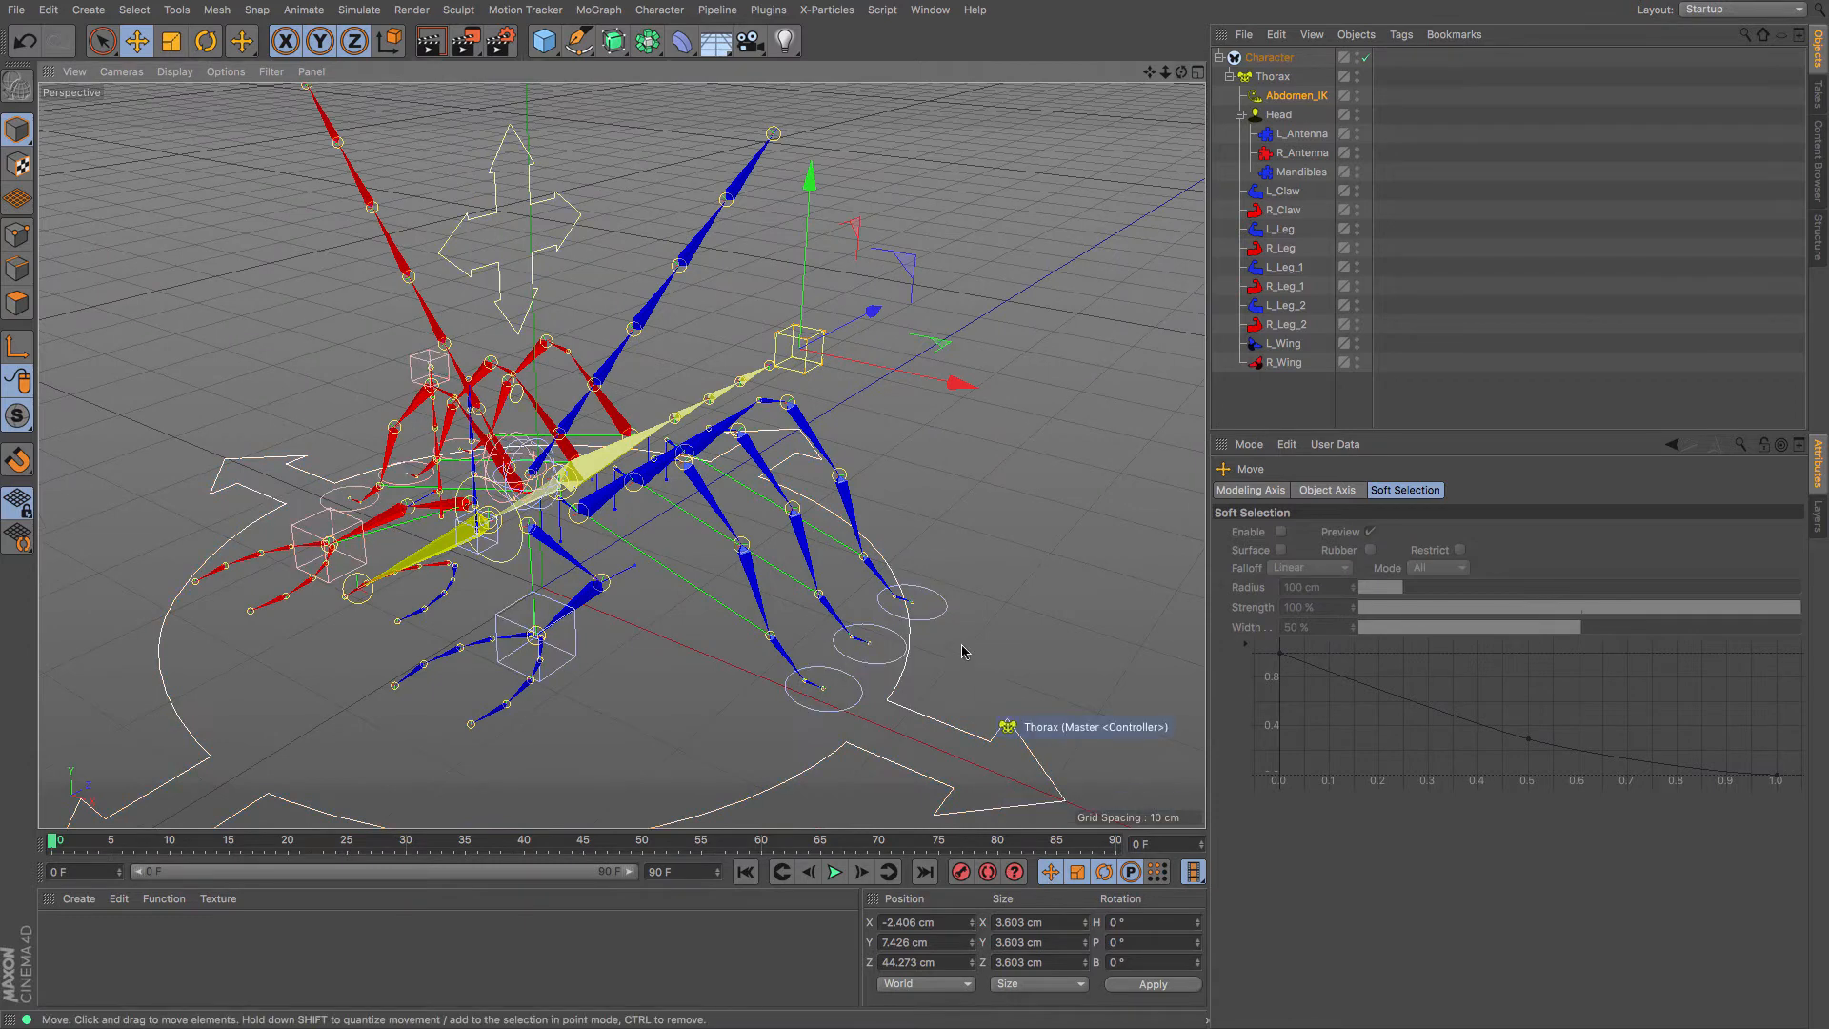
Lift the L_Leg_2 foot controller up and outward
left_click(941, 624)
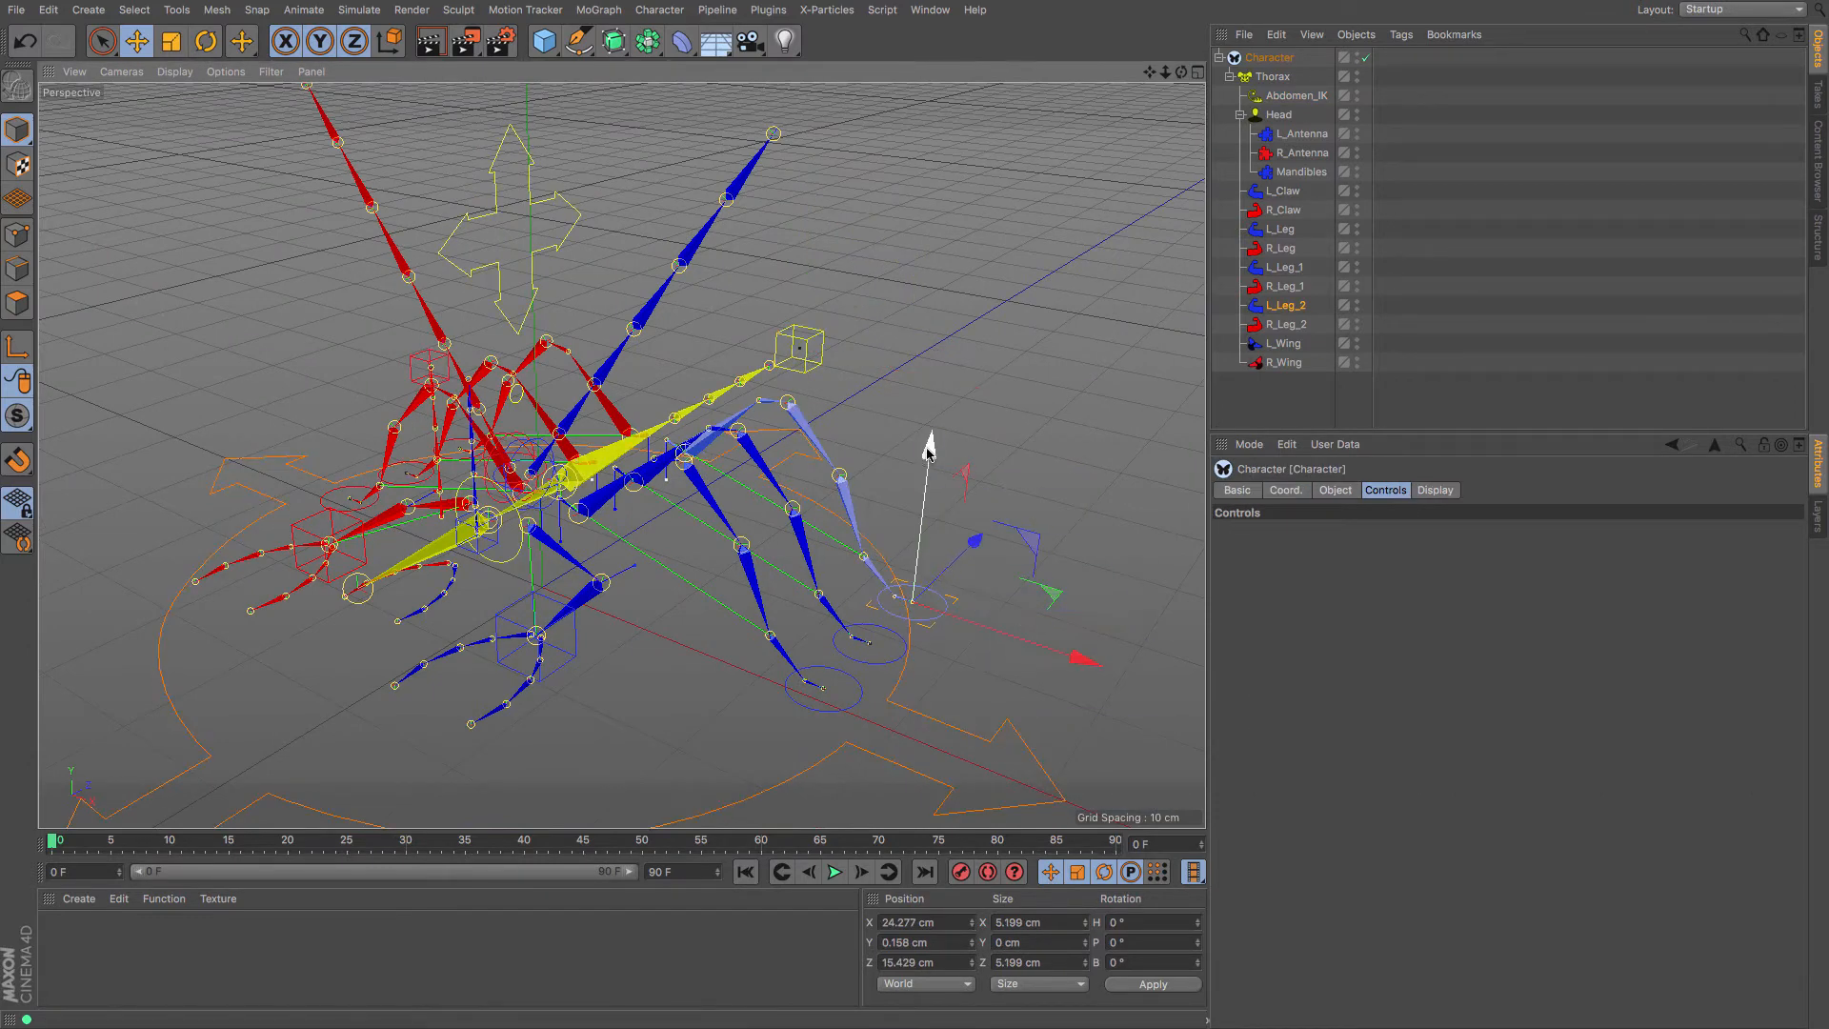
mouse_move(930, 441)
left_mouse_down()
mouse_move(924, 310)
mouse_move(930, 434)
left_mouse_up()
left_click_drag(953, 654, 996, 675)
left_click_drag(860, 639, 951, 659)
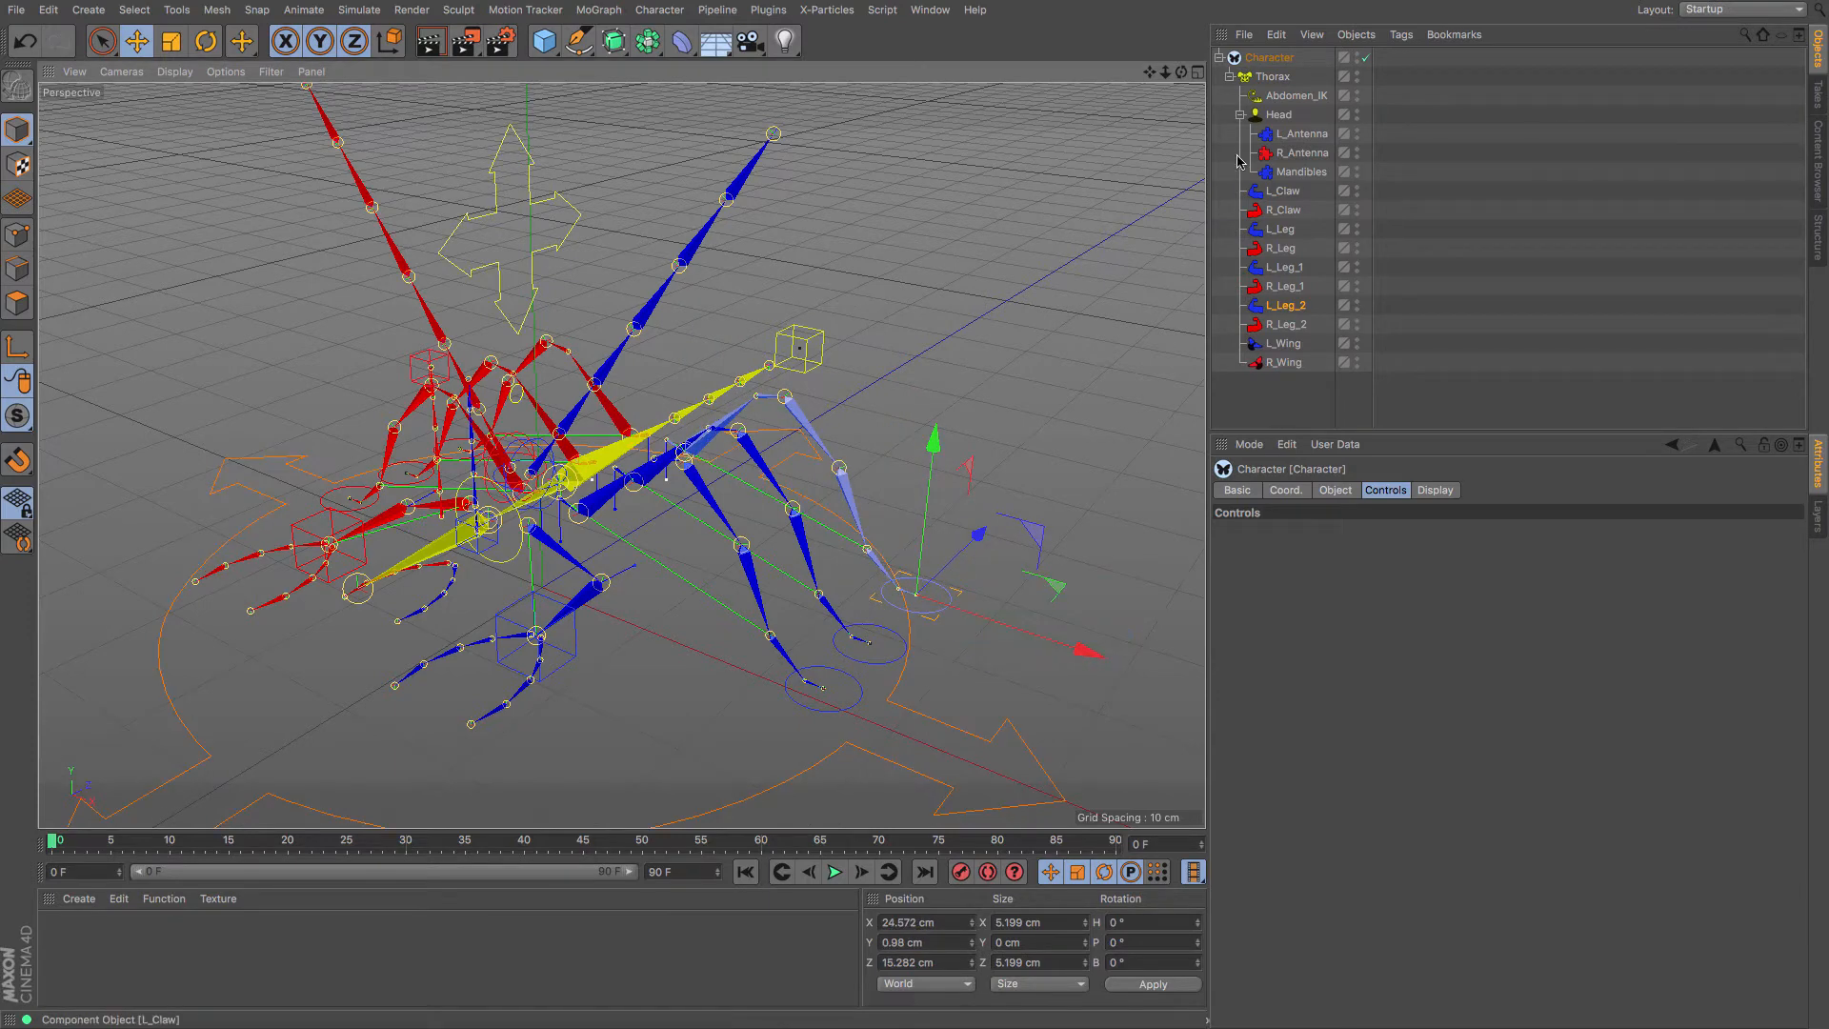
left_click_drag(1181, 72, 1202, 49)
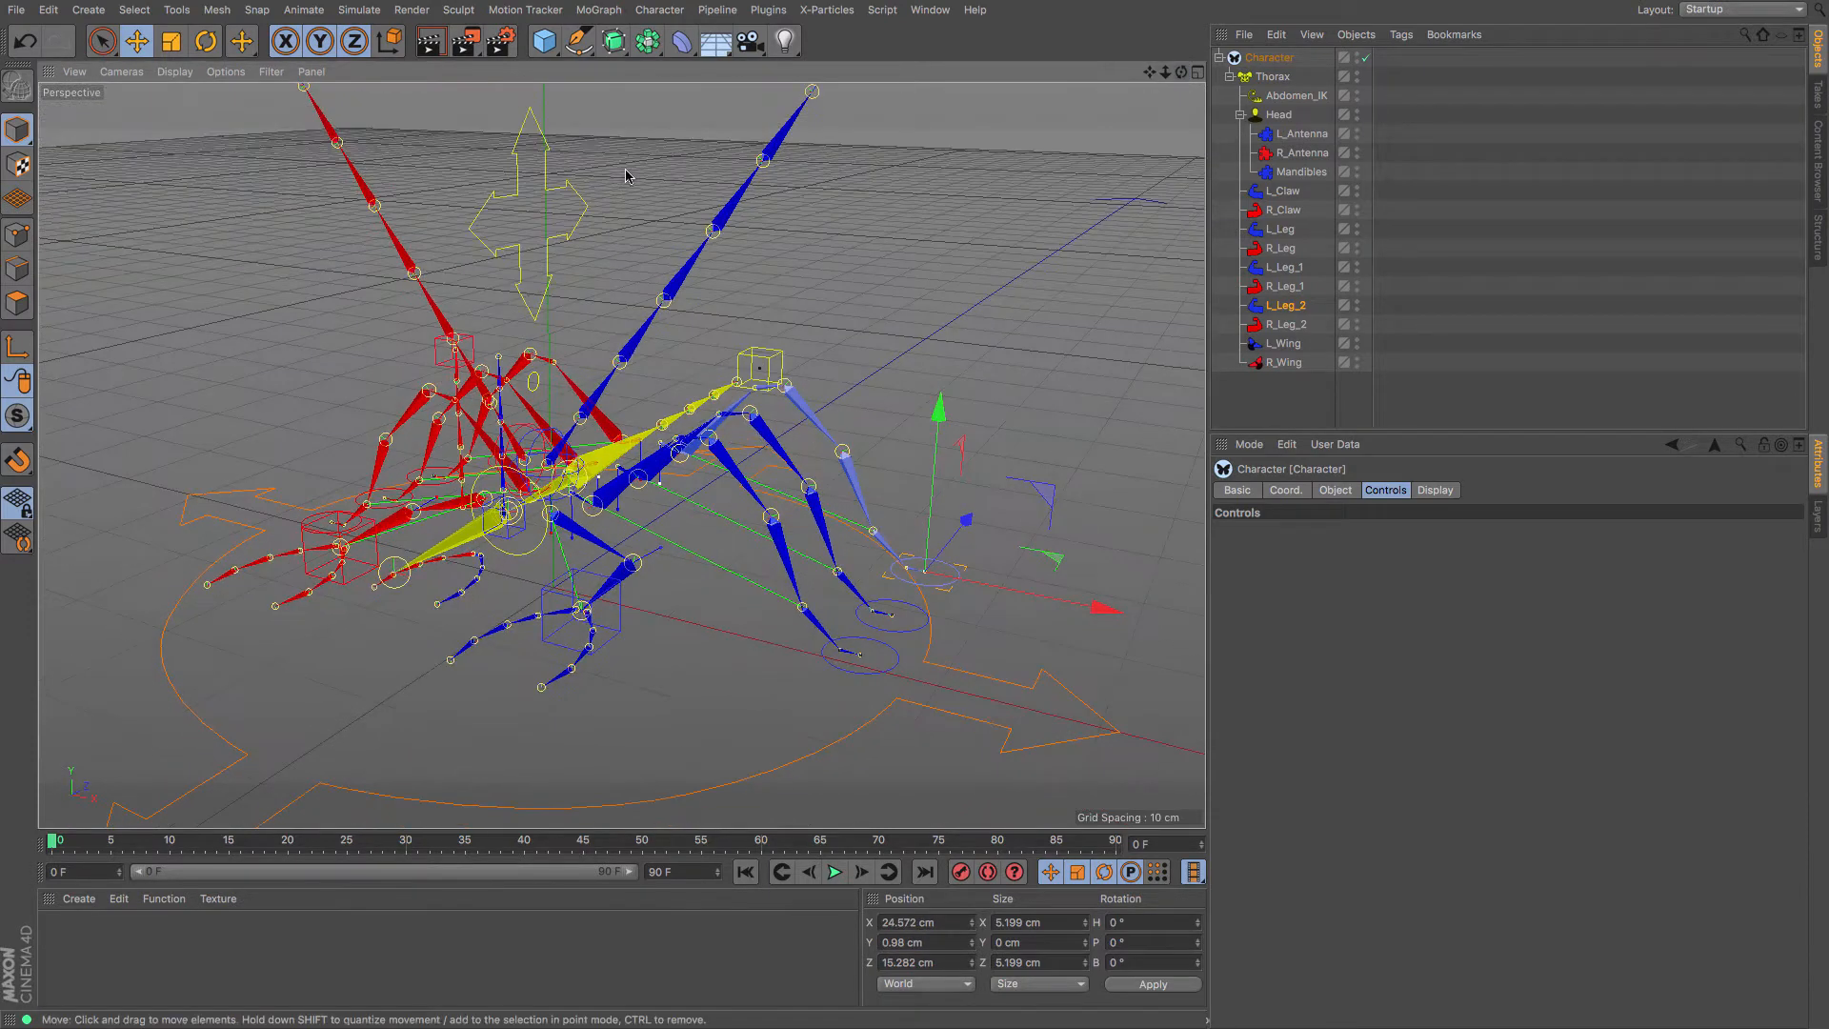
Raise the Thorax controller and move the L_Claw controller to 8.766, 6.34, -12.112 cm
left_click(552, 179)
left_click_drag(556, 327, 591, 275)
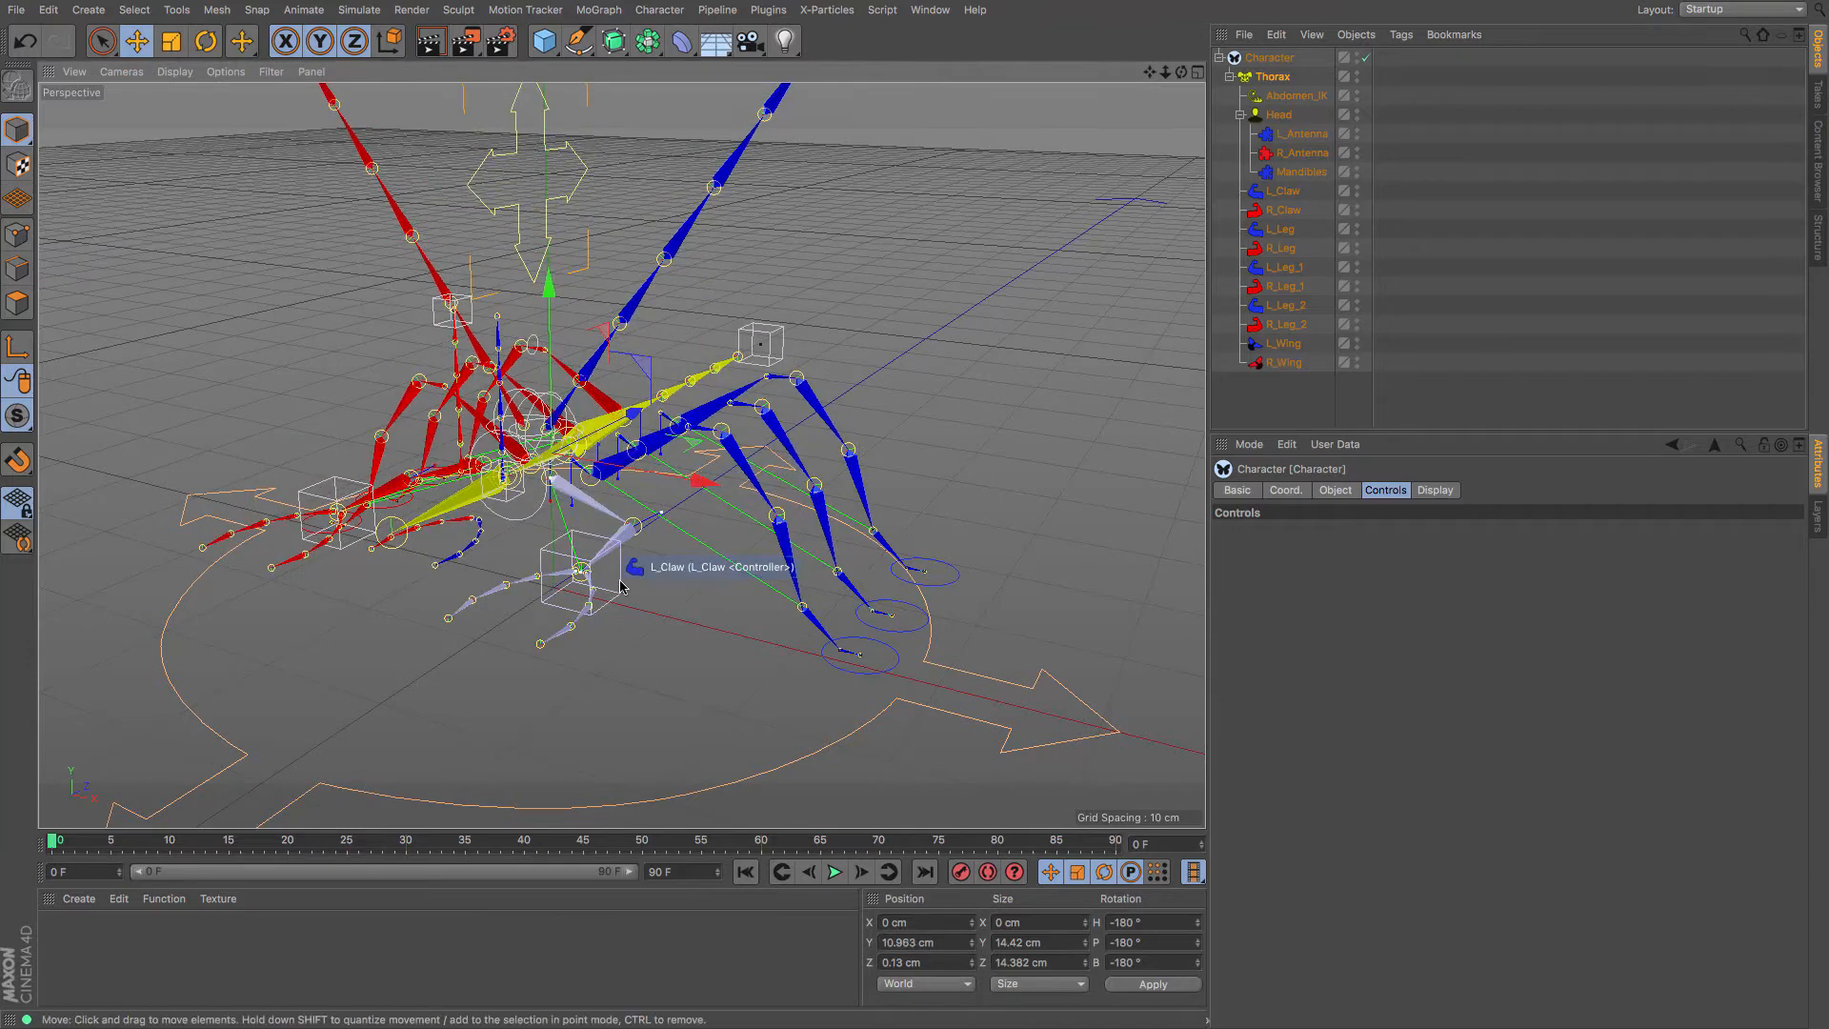
left_click_drag(620, 585, 566, 473)
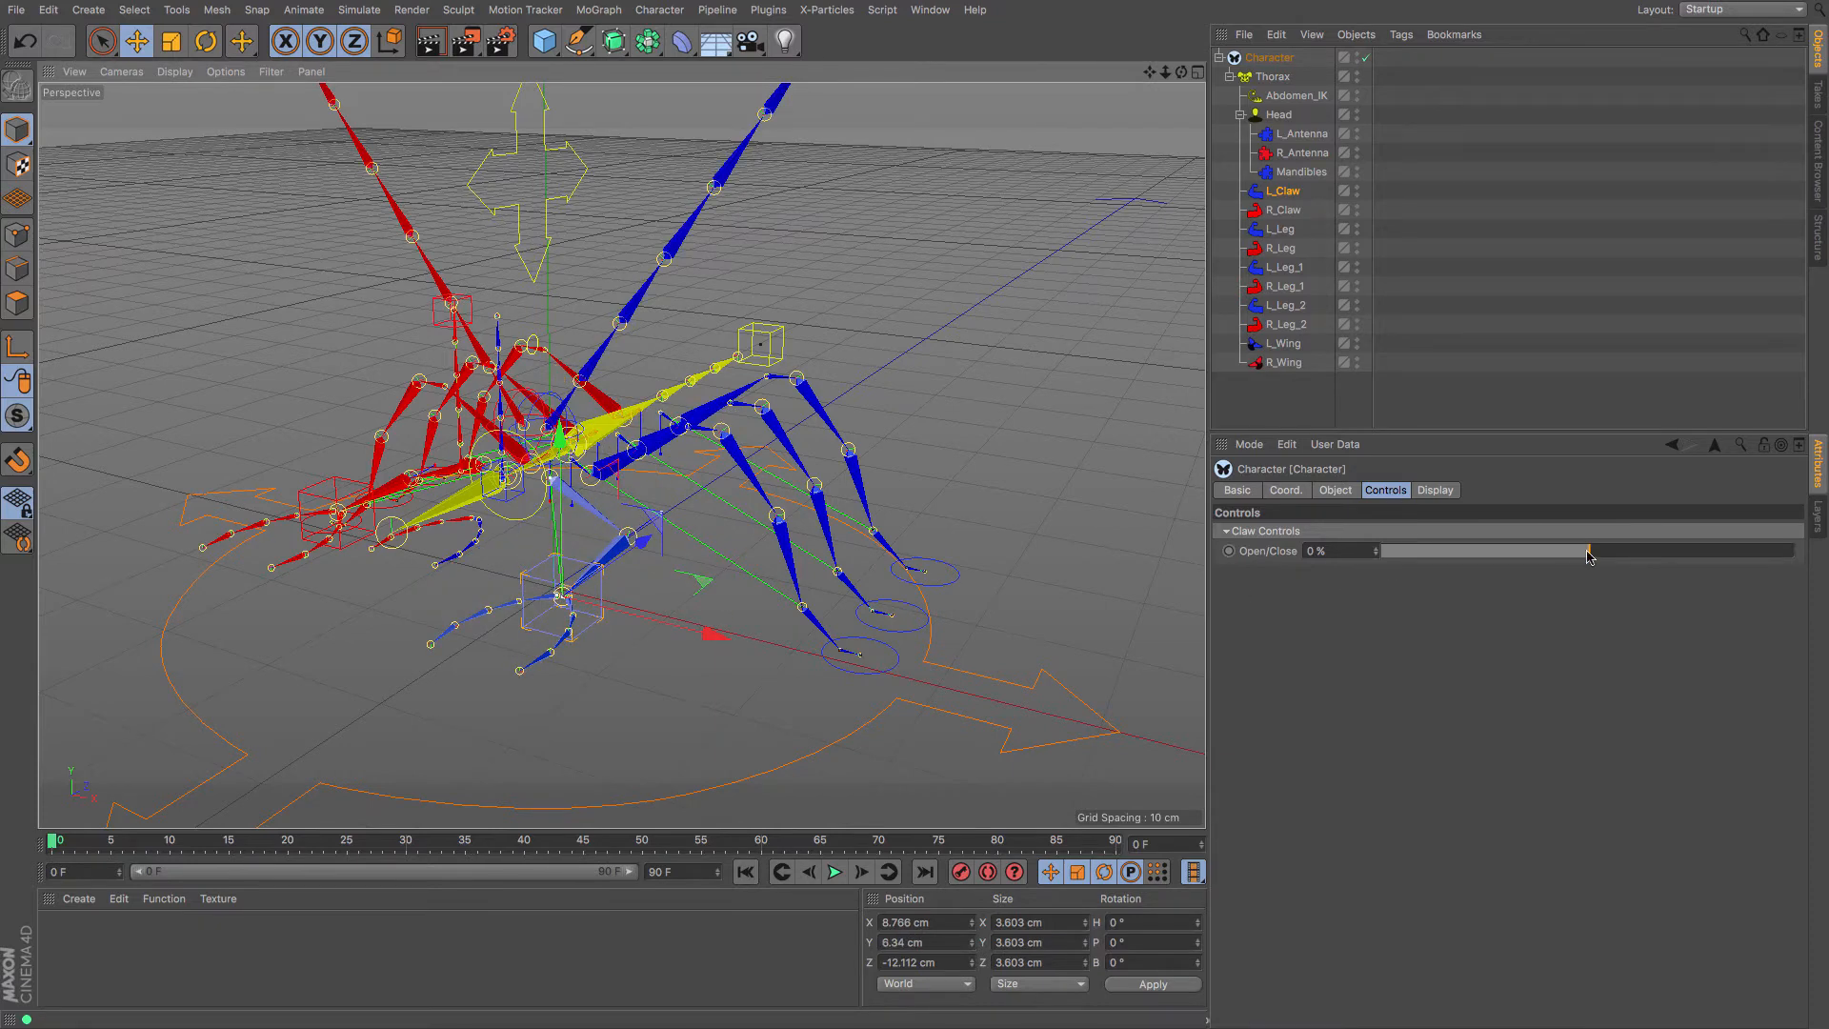
Adjust the left claw's Open/Close, then set the Mandibles Open/Close to 21 % and view the front
mouse_move(1589, 560)
left_mouse_down()
mouse_move(1428, 563)
mouse_move(1704, 578)
mouse_move(1542, 577)
mouse_move(1566, 578)
left_mouse_up()
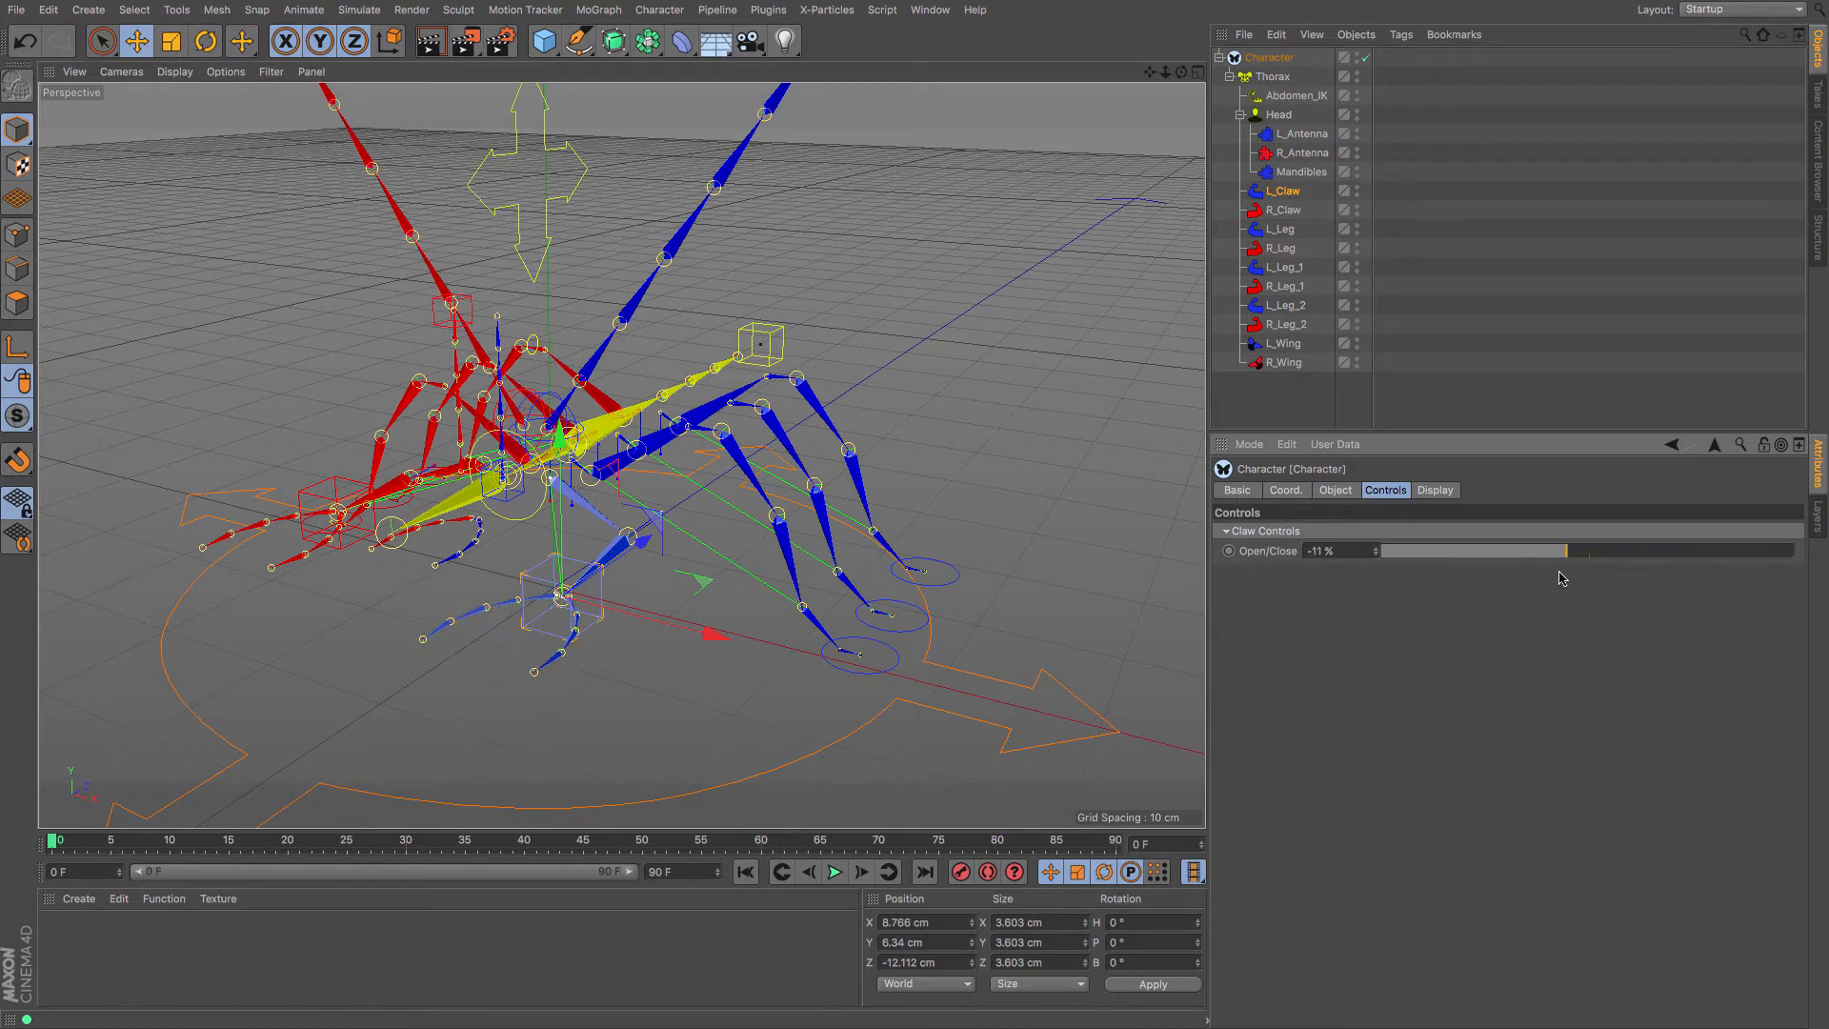
left_click(1287, 180)
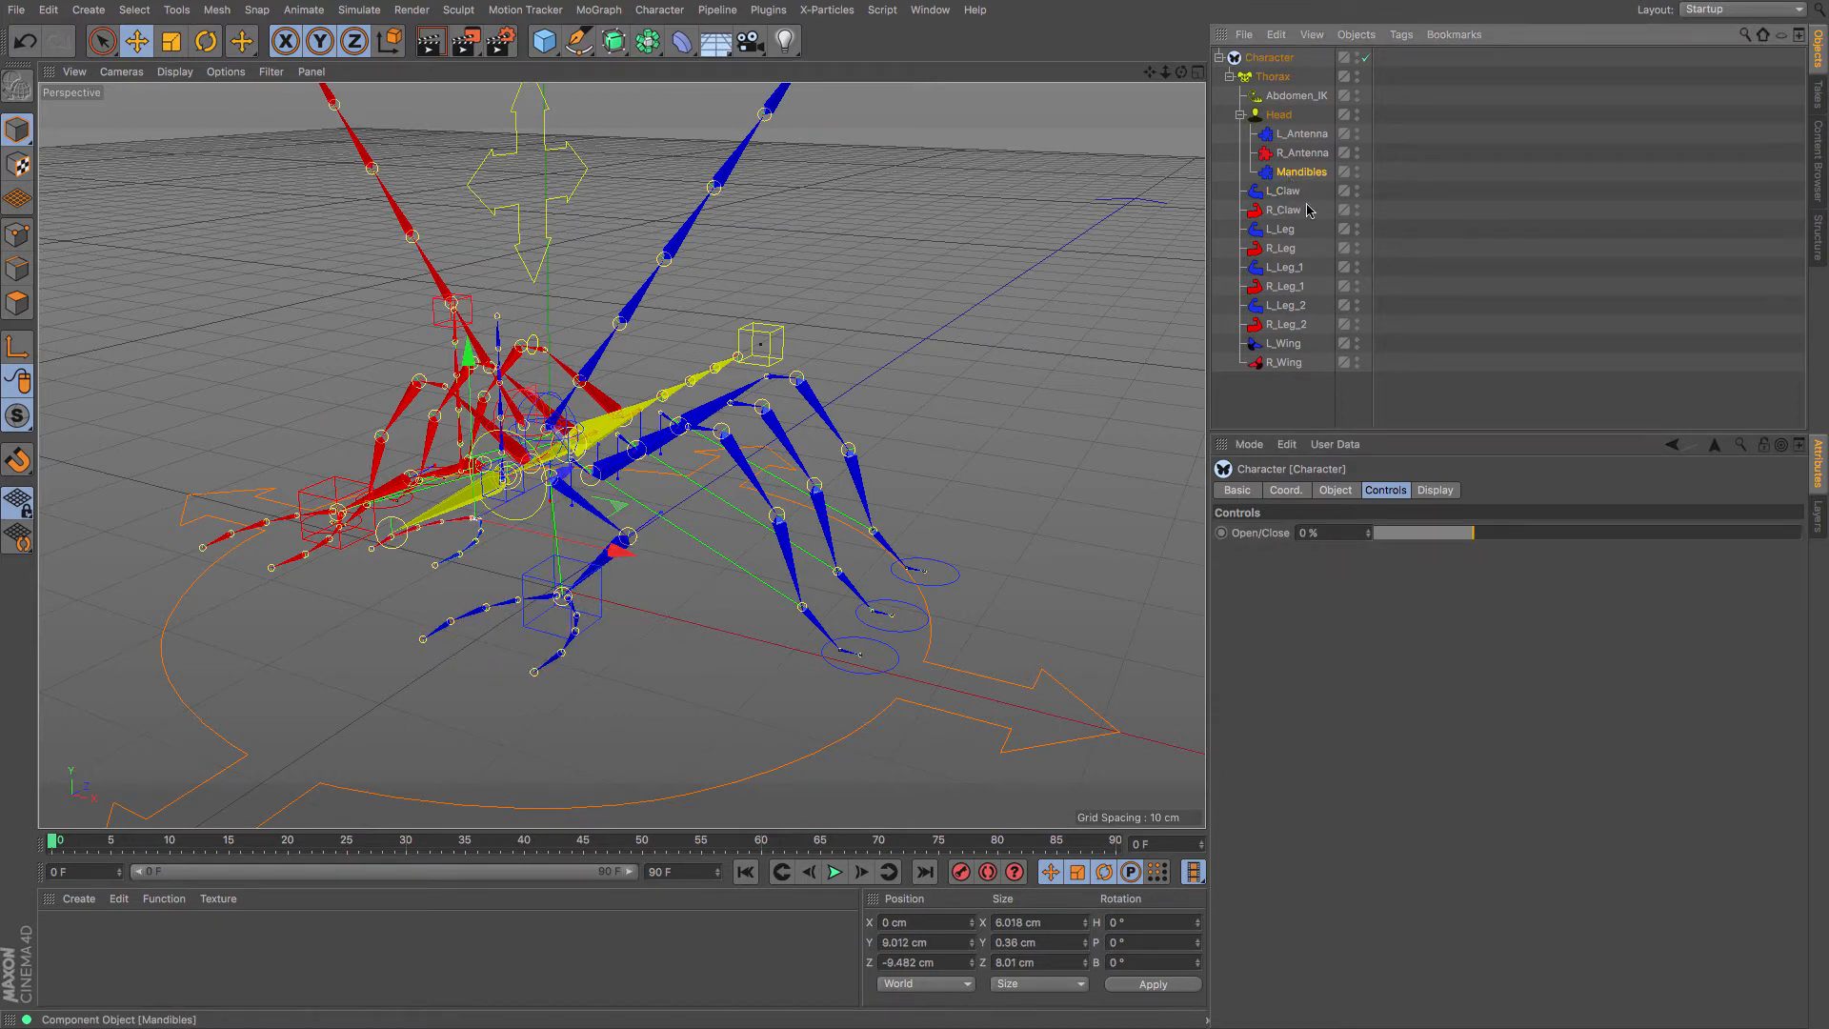
left_click_drag(1466, 537, 1551, 559)
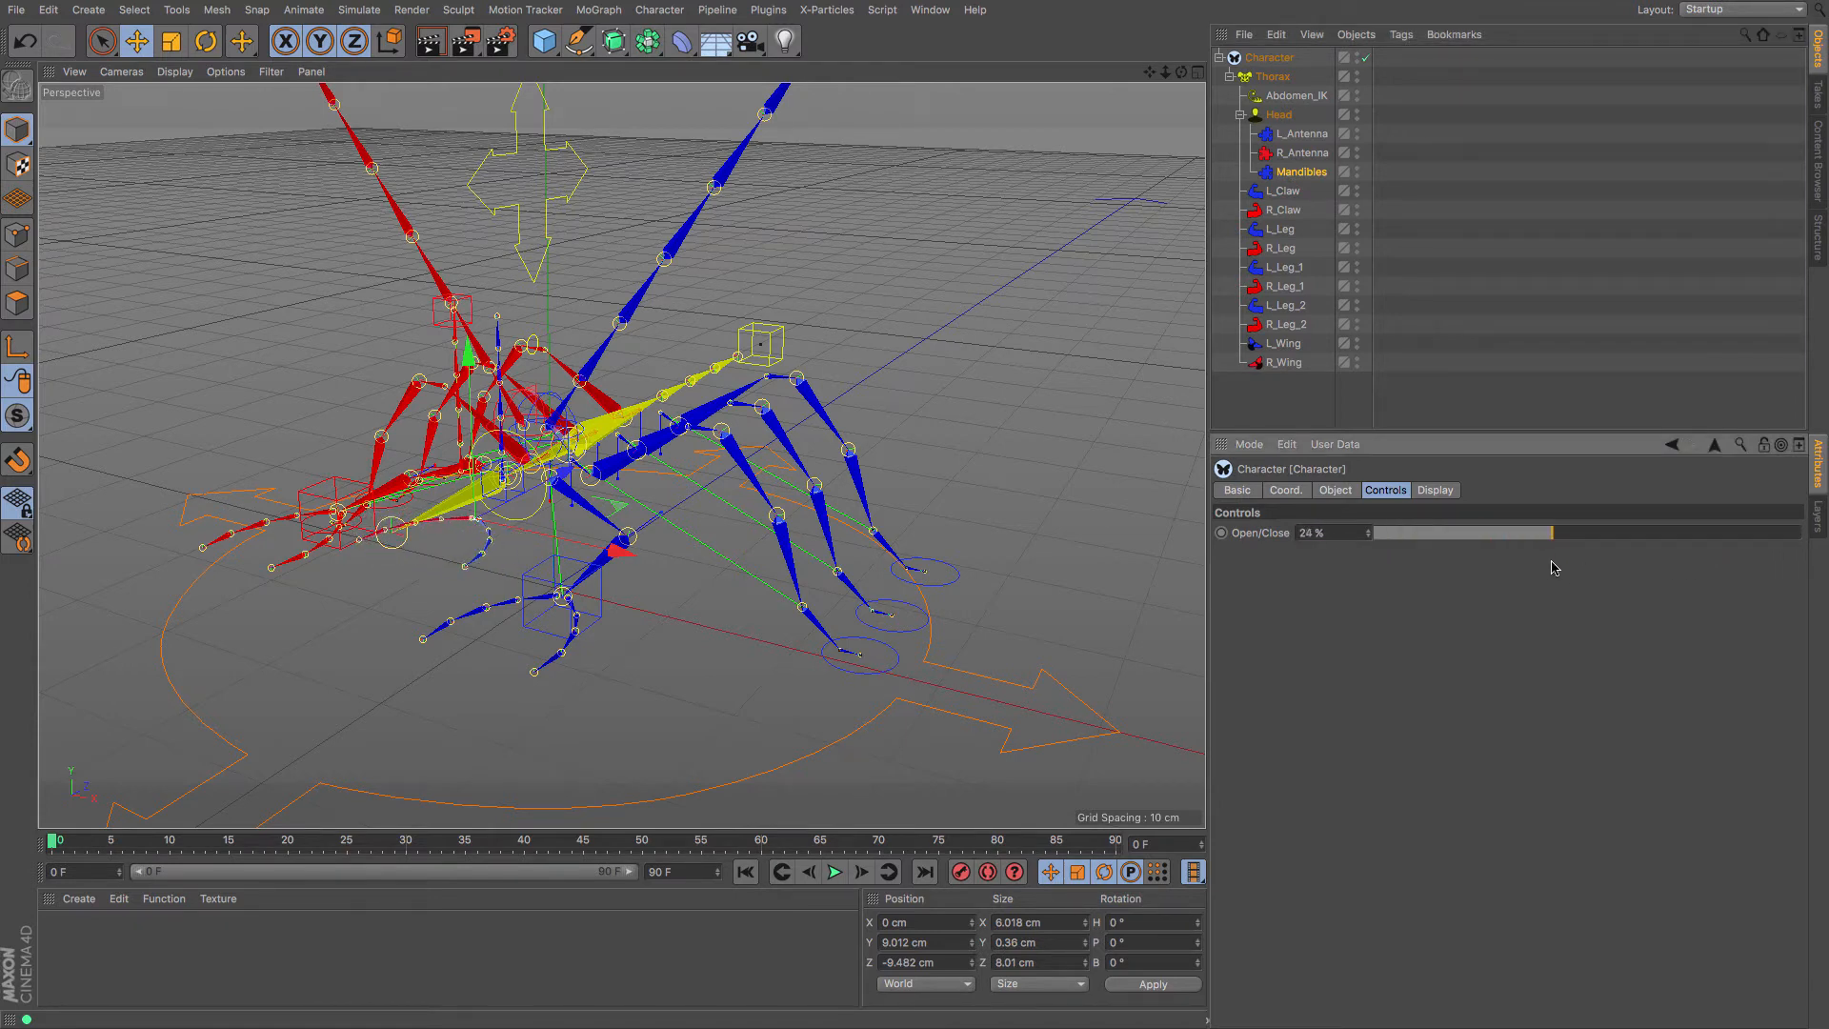
left_click_drag(429, 395, 620, 454, "alt")
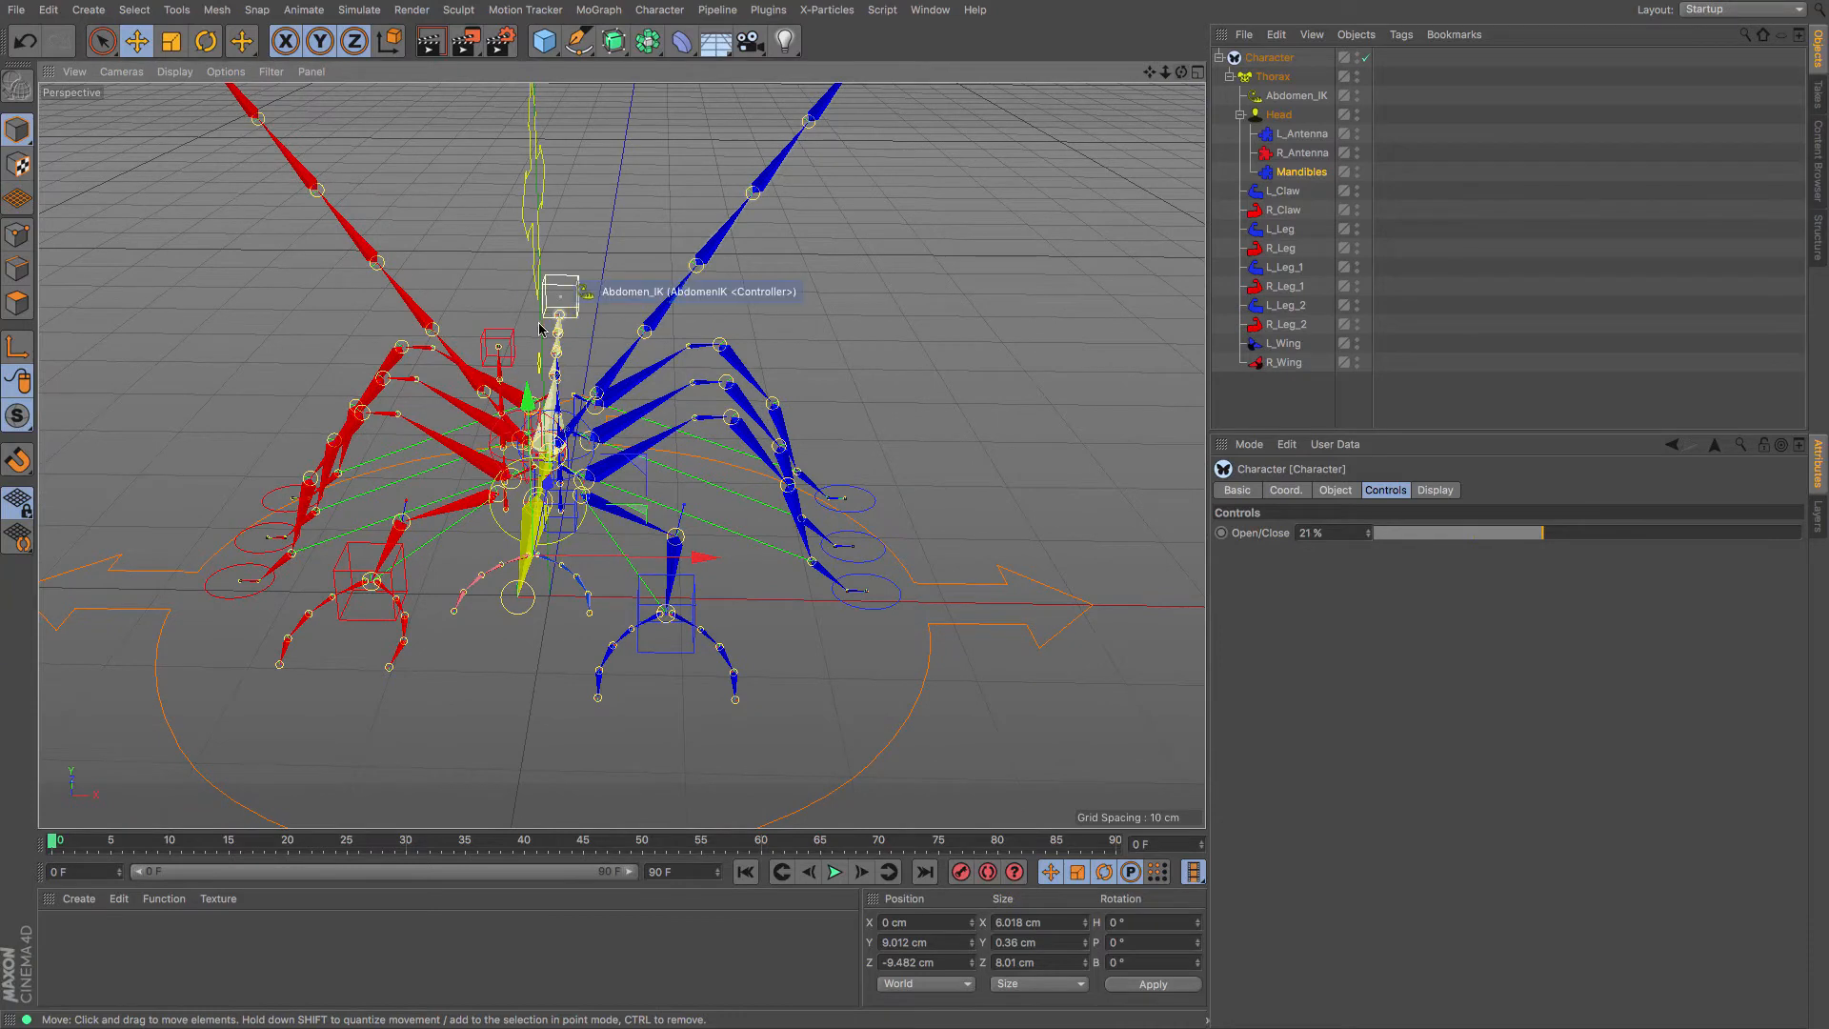
Move the R_Antenna controller to the left and down
left_click_drag(512, 343, 404, 314)
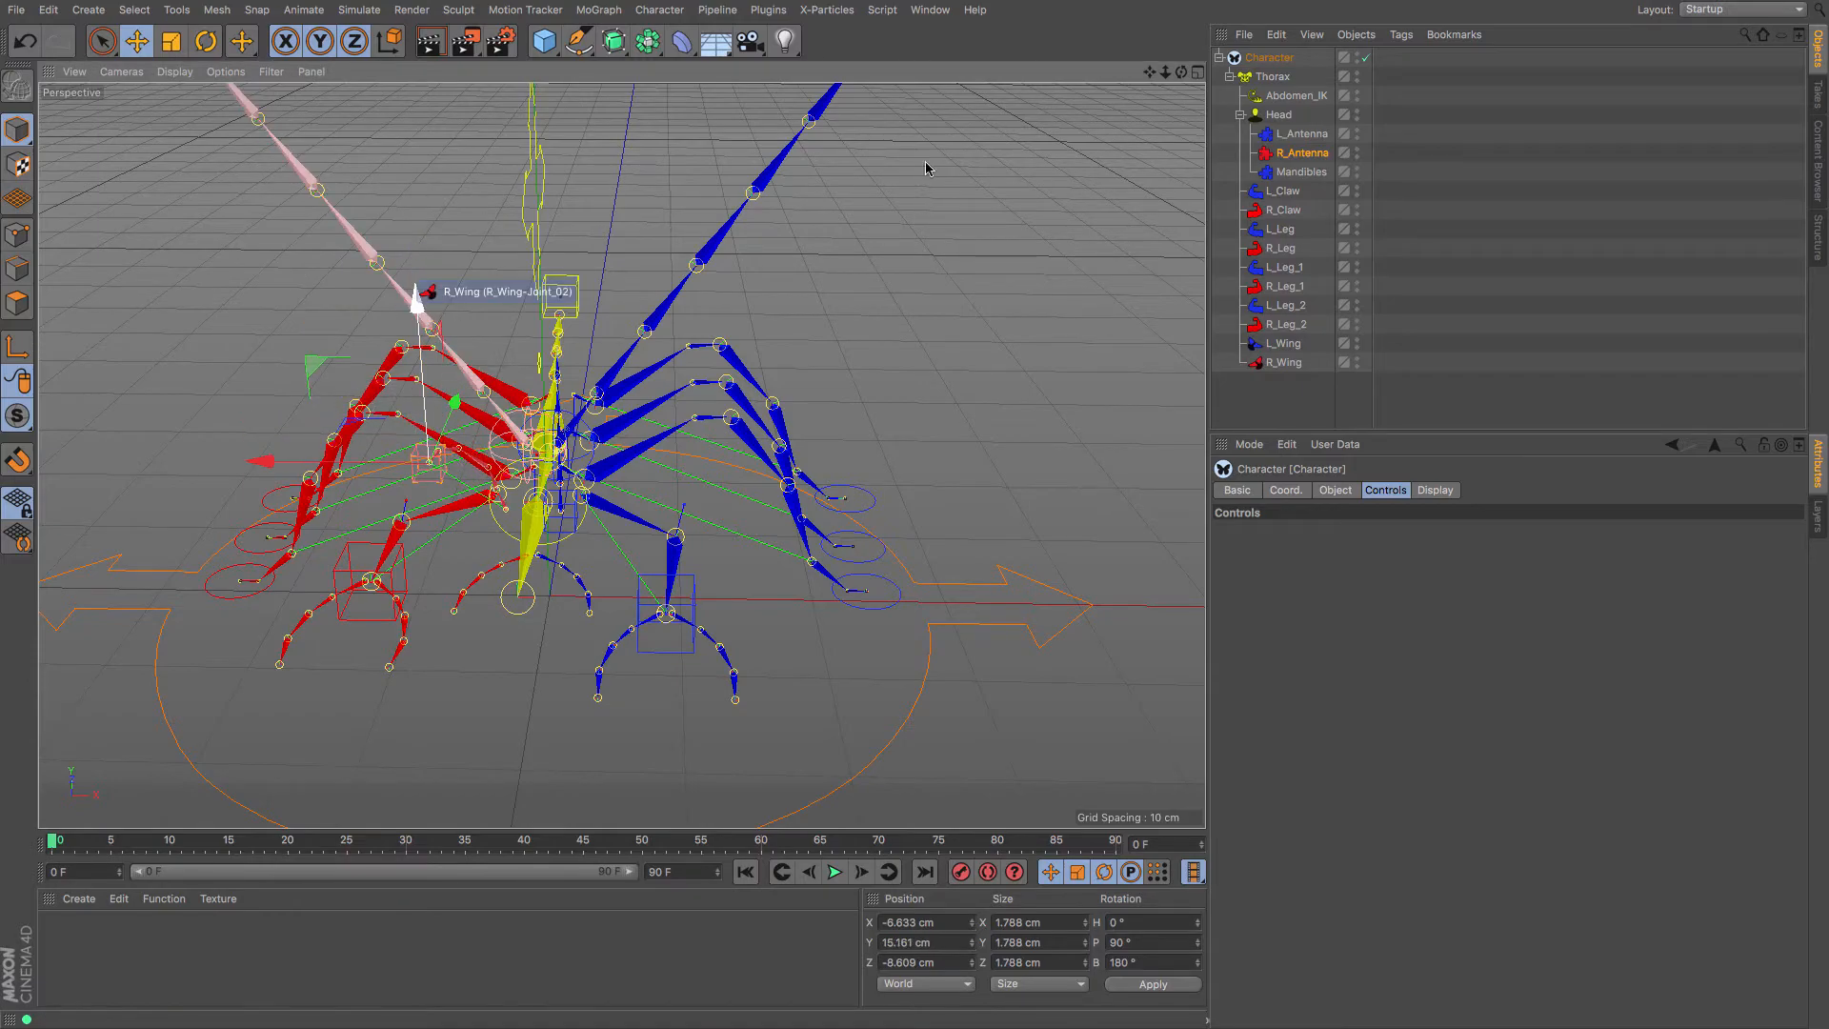
left_click_drag(1181, 72, 1133, 75)
left_click(206, 41)
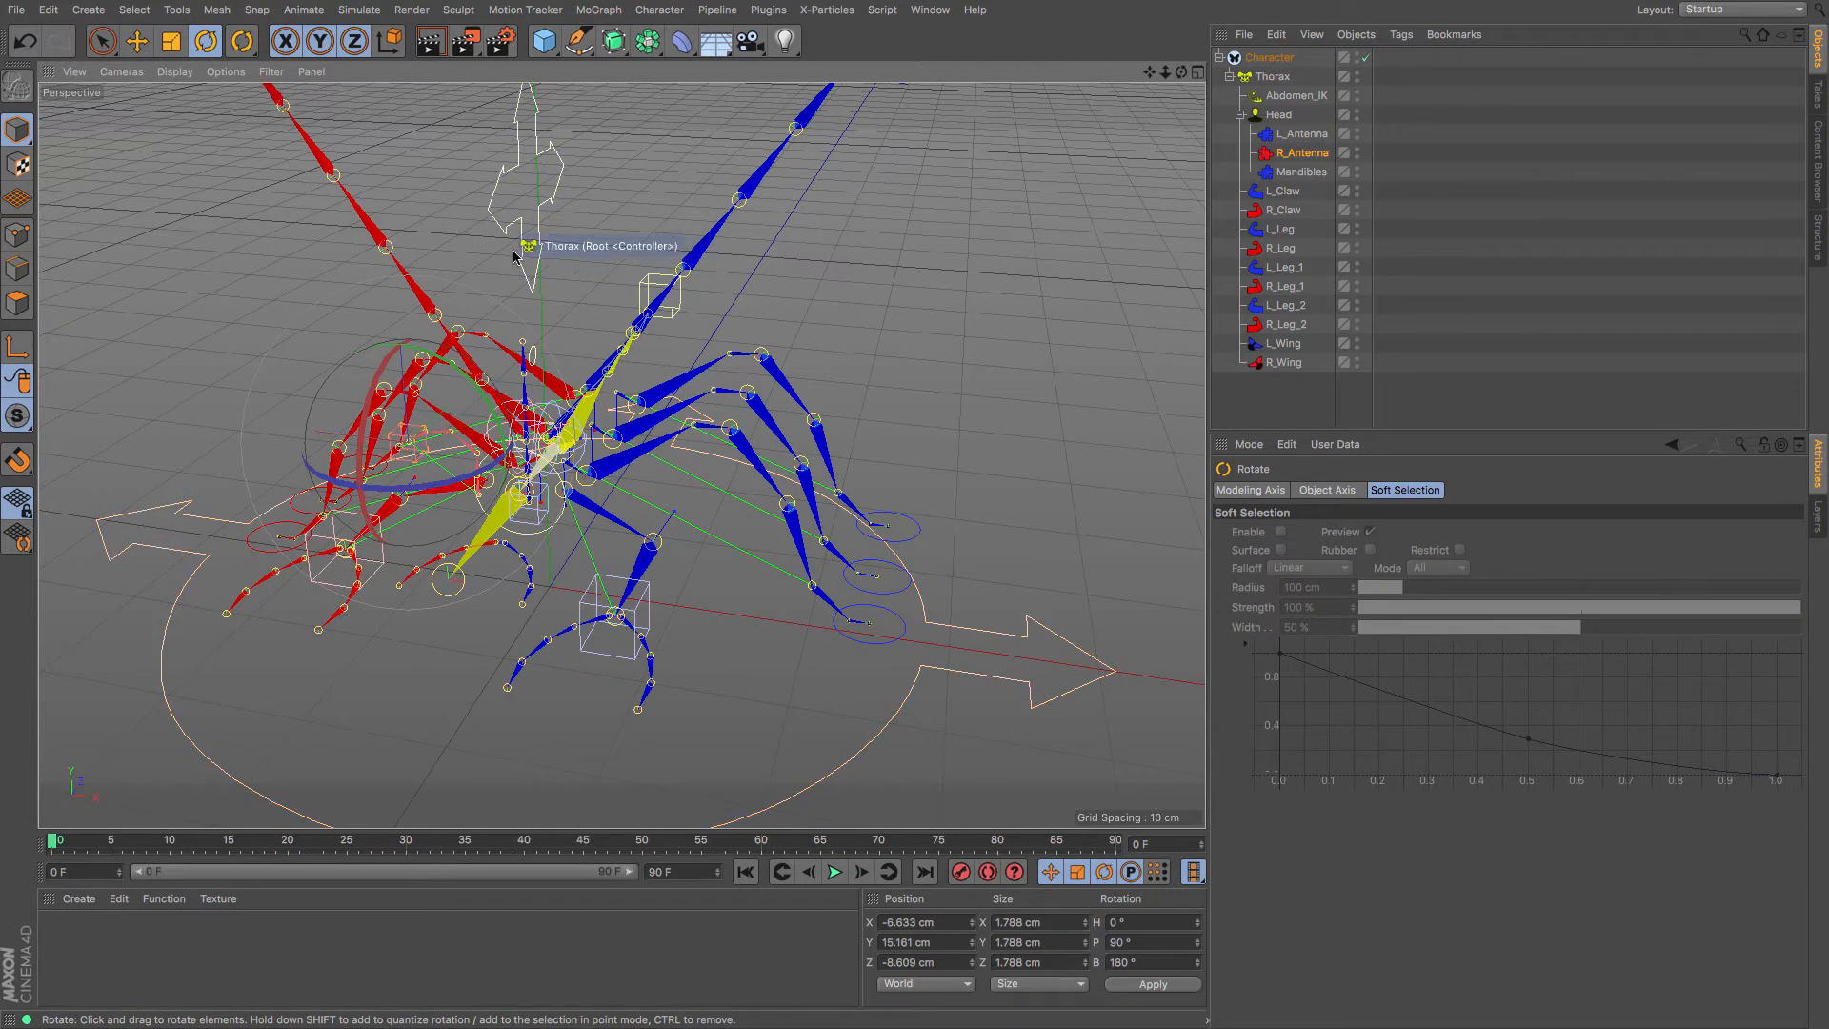
scroll(510, 236, "up", 2)
left_click(138, 44)
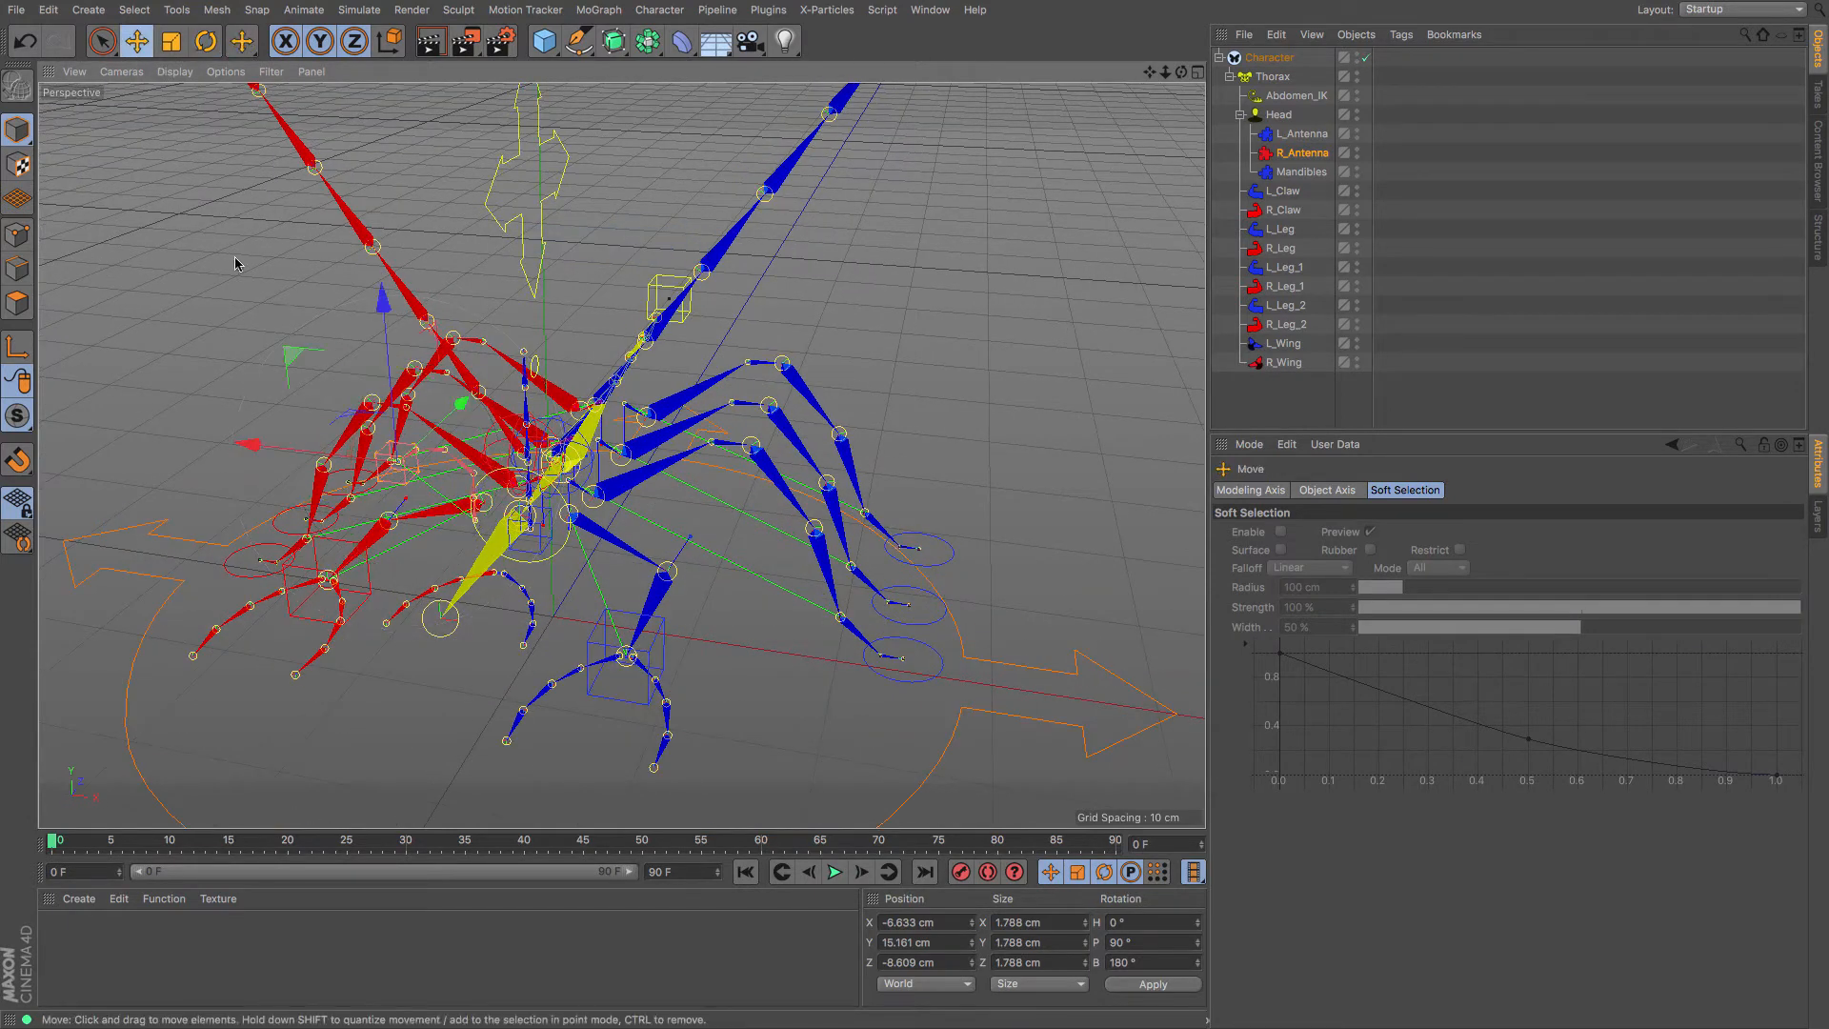
mouse_move(235, 257)
left_mouse_down()
mouse_move(248, 238)
mouse_move(225, 239)
left_mouse_up()
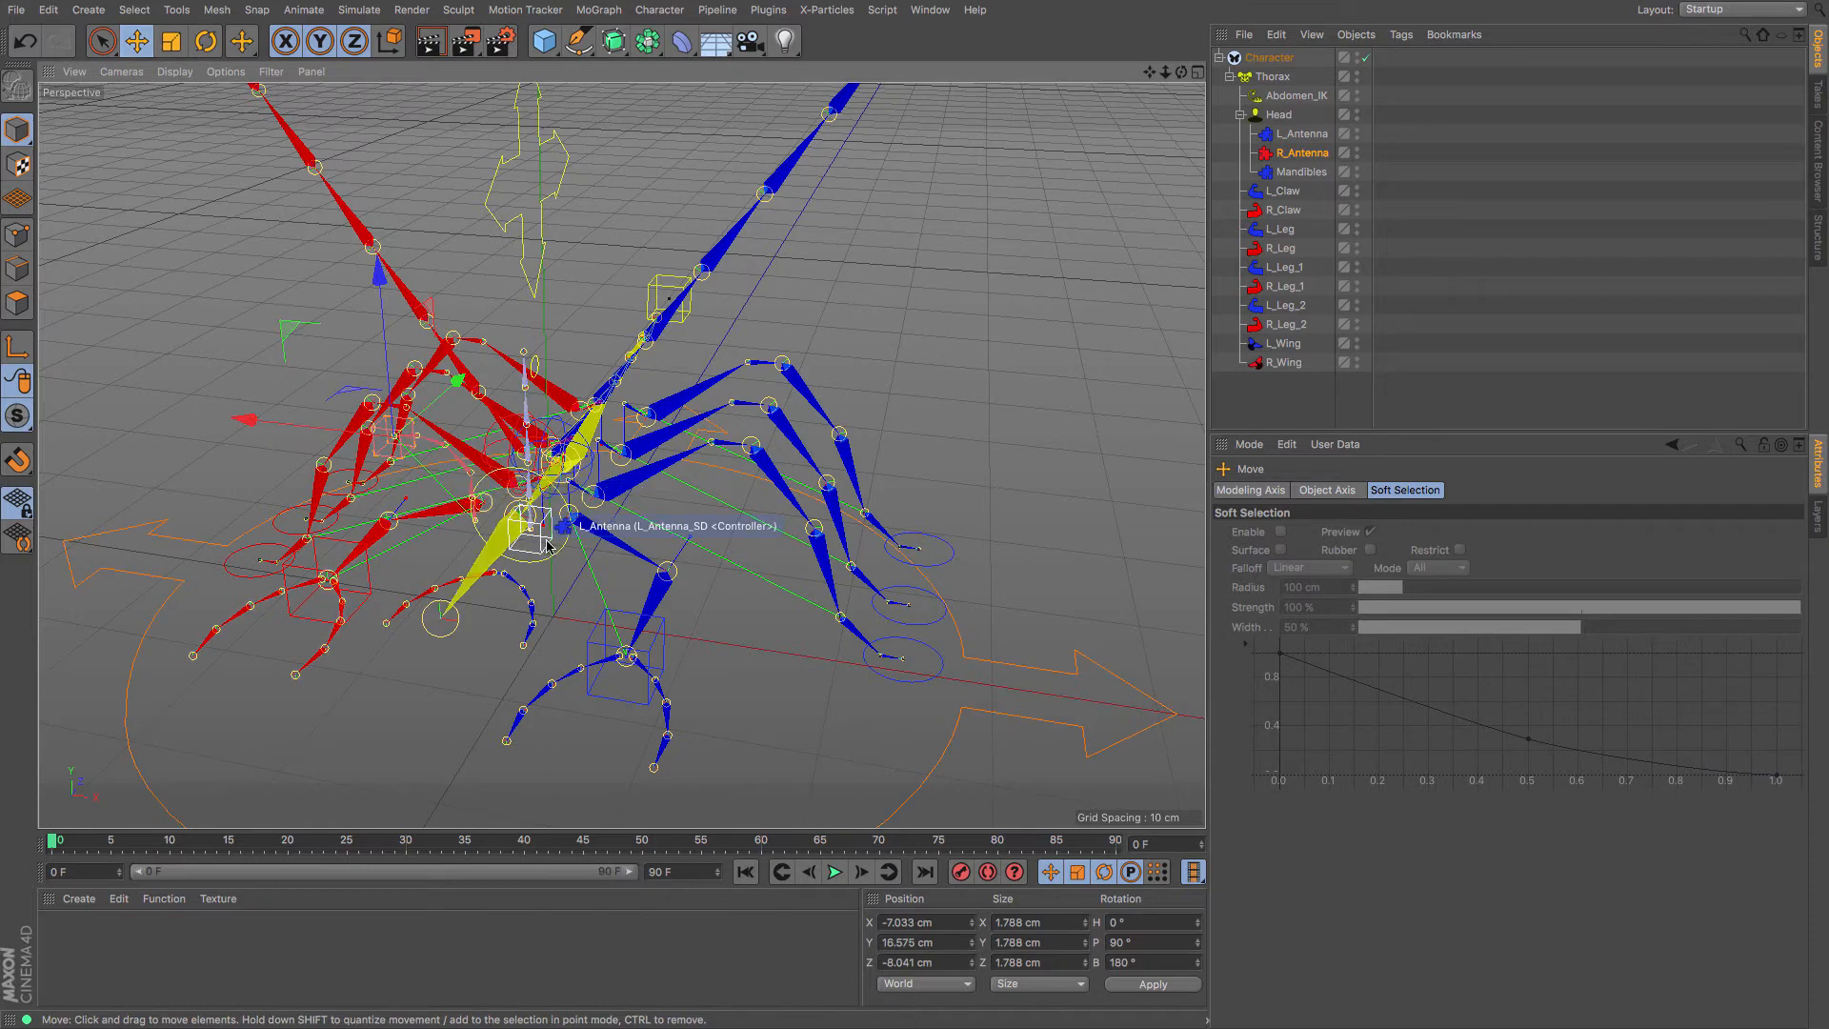
Rotate the L_Antenna controller about 18° to roughly -84°, 63.8°, 63.4°, then deselect
left_click(548, 546)
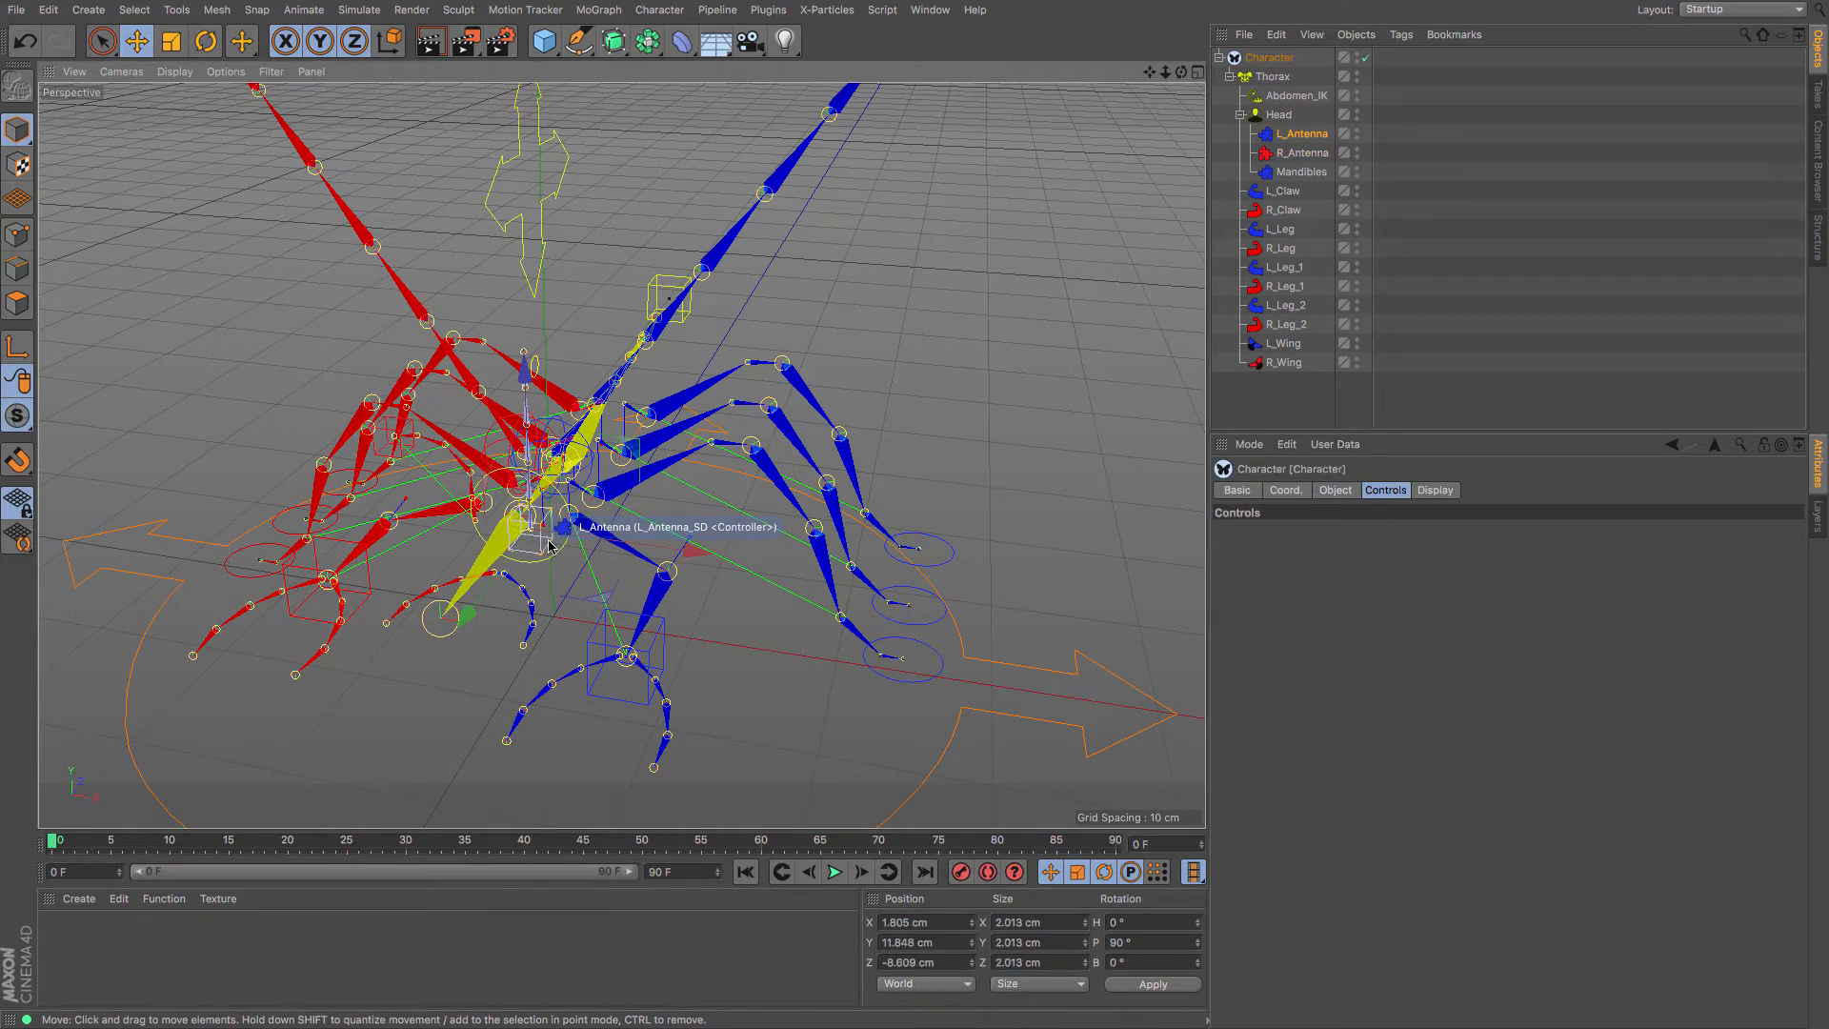
key("r")
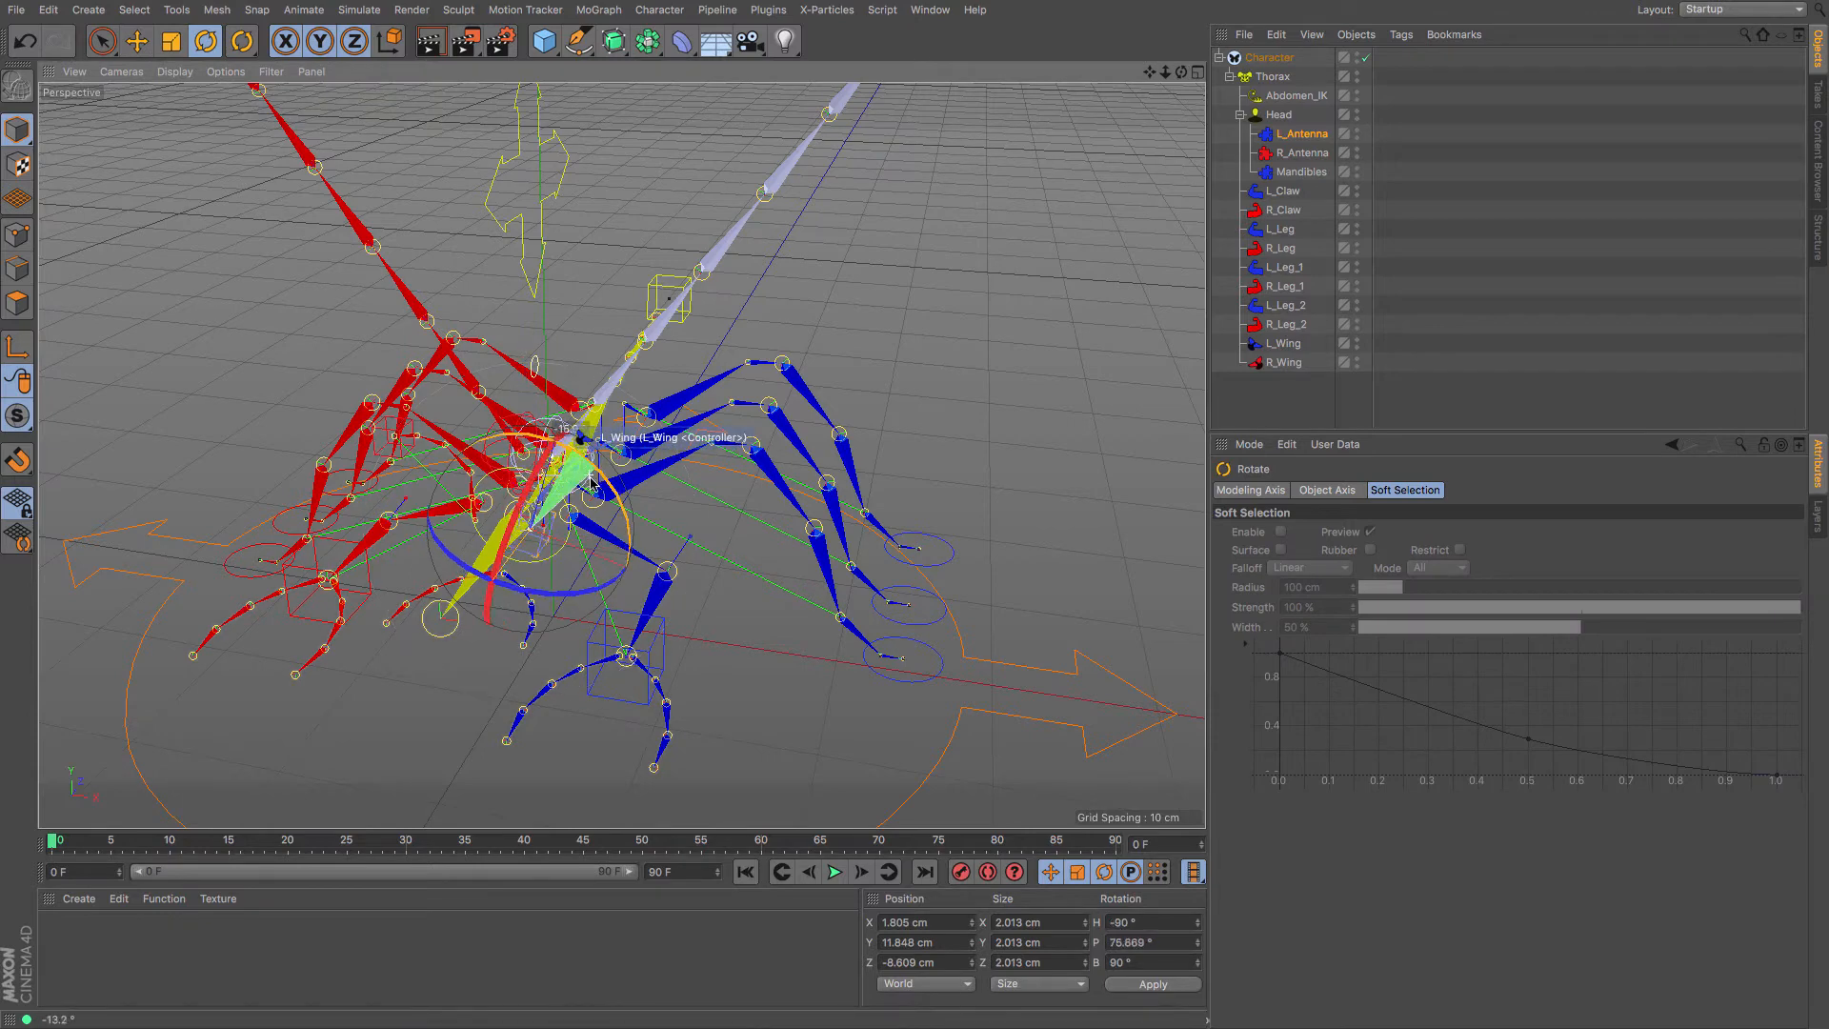
left_click_drag(579, 445, 629, 517)
left_click(975, 285)
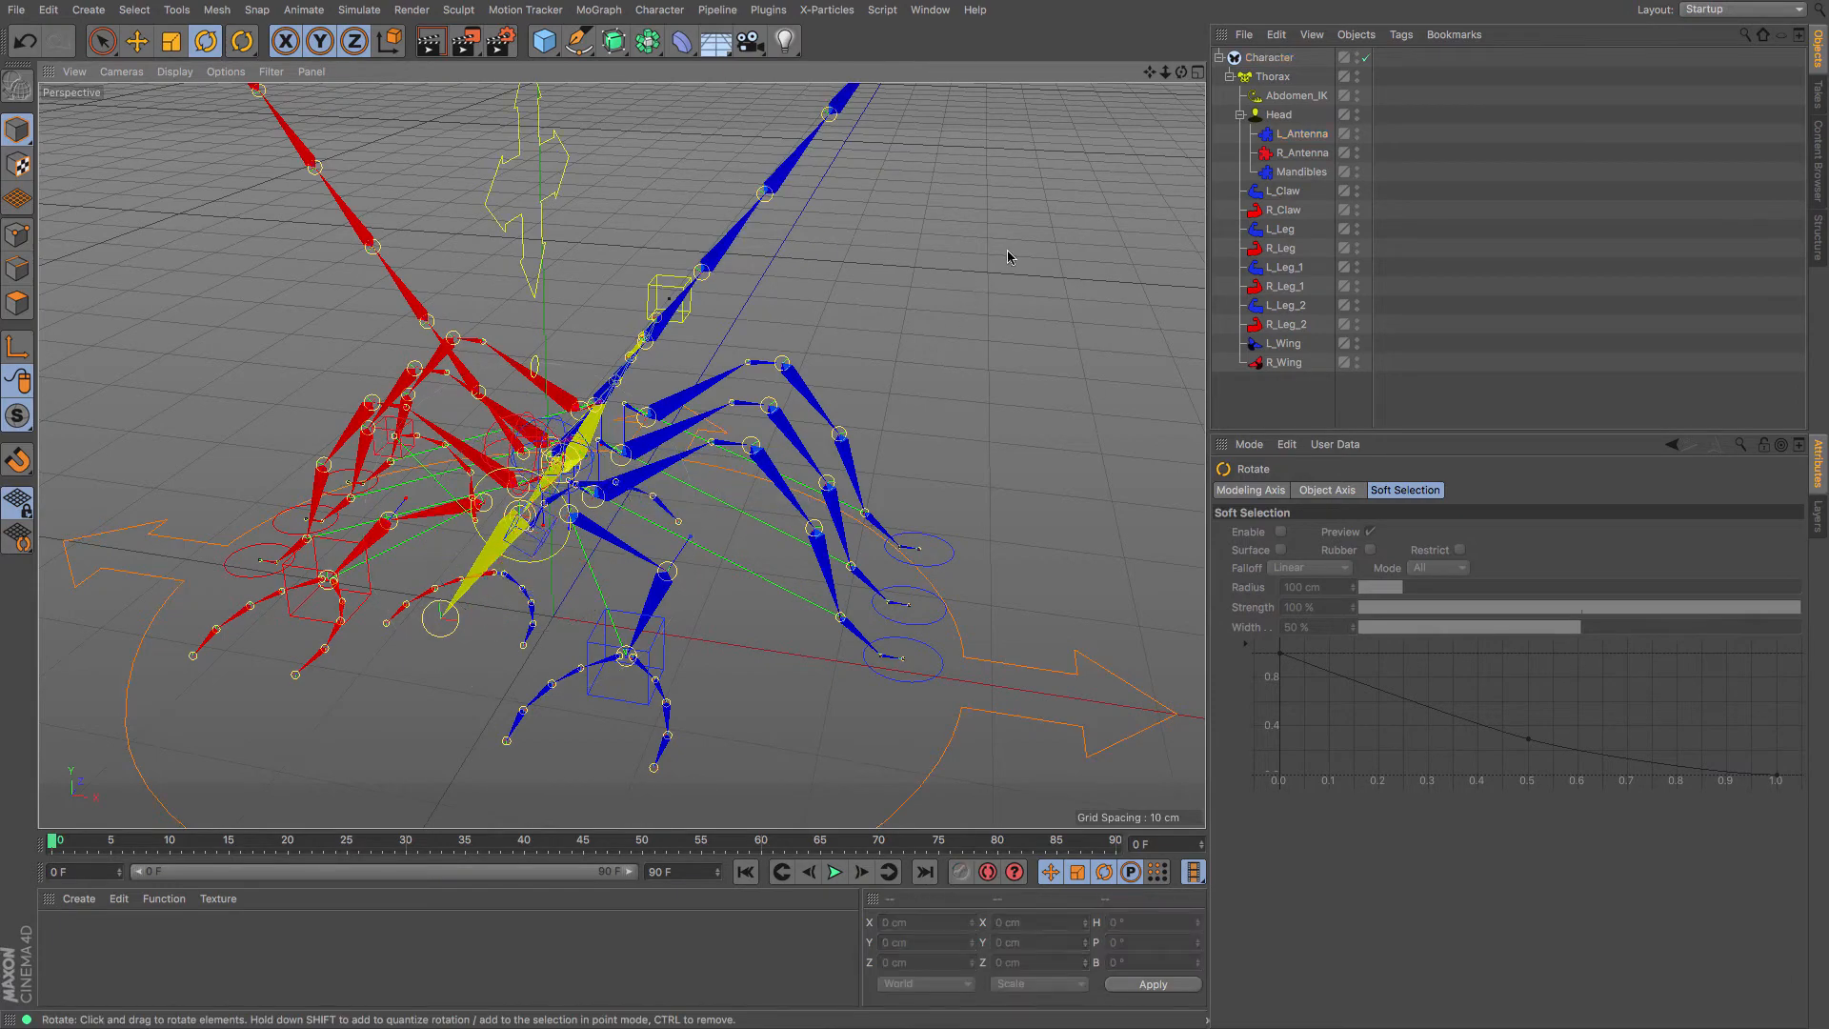
Zoom out on the rig and select L_Wing to show Auto Animation at -20° amplitude, frequency 2
left_click_drag(1181, 72, 634, 101)
mouse_move(1167, 75)
left_mouse_down()
mouse_move(1077, 76)
mouse_move(1159, 82)
left_mouse_up()
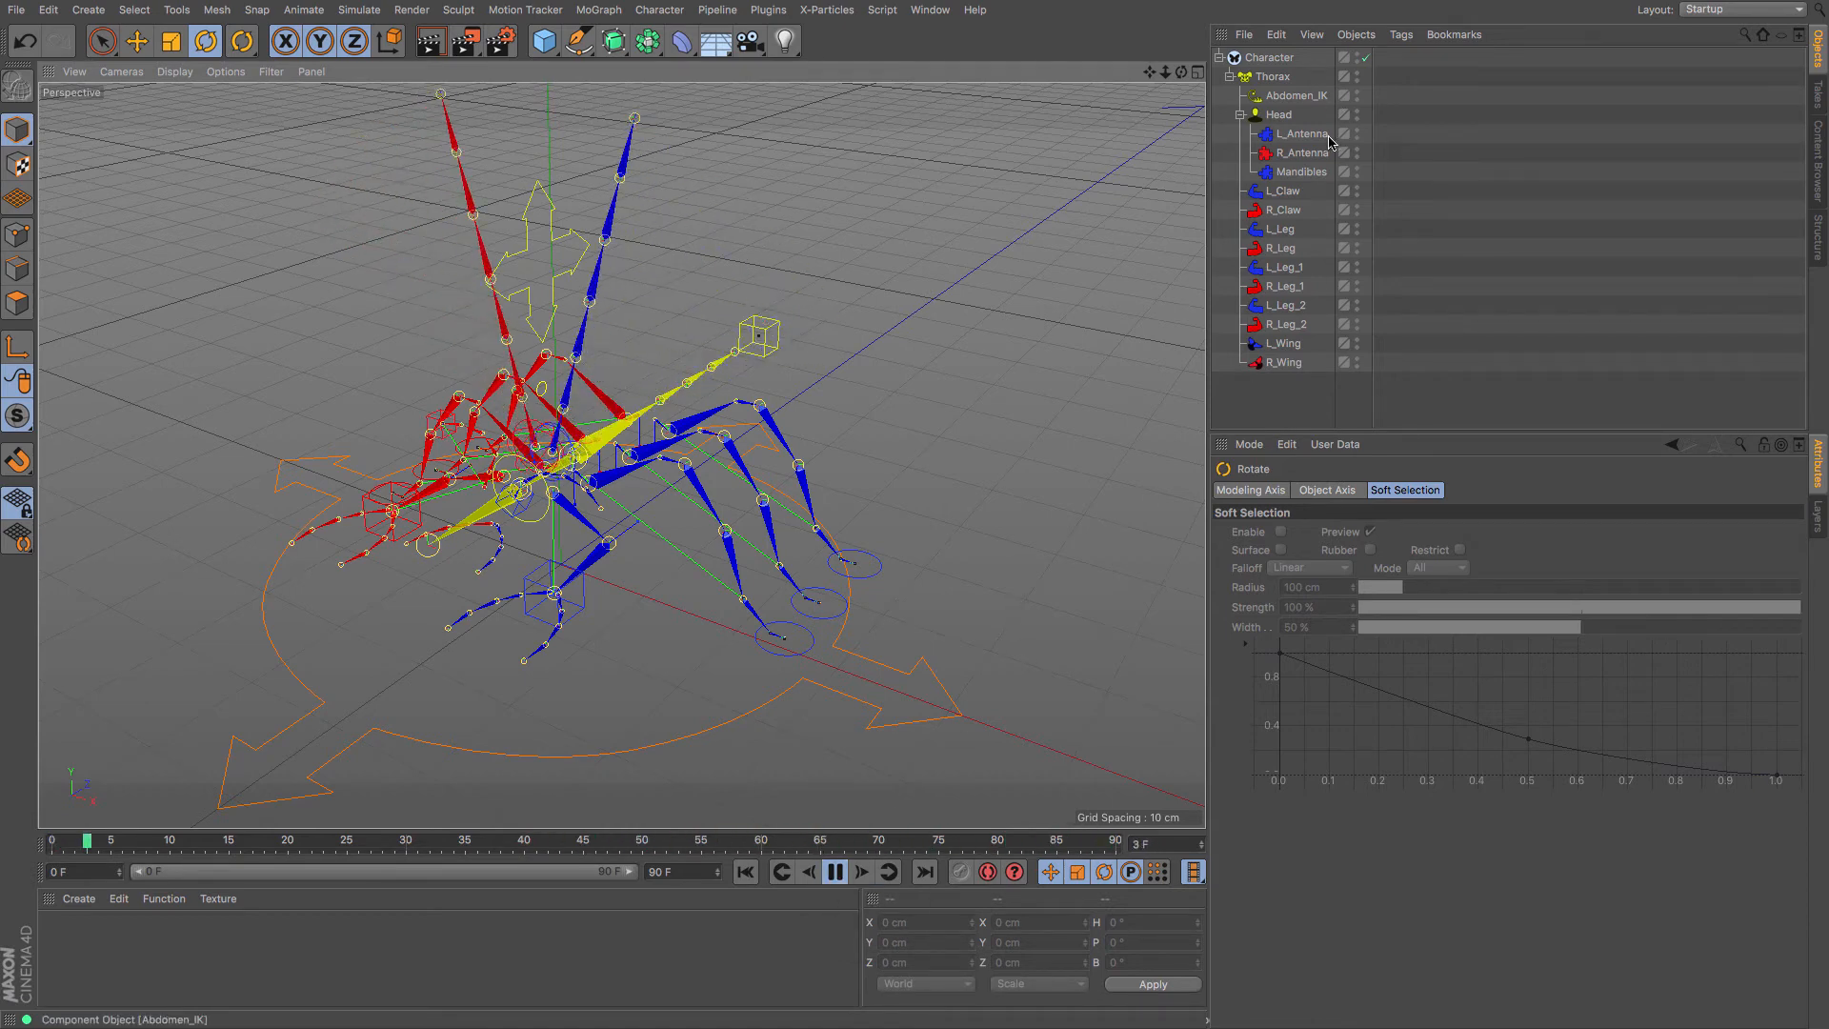
left_click(1292, 349)
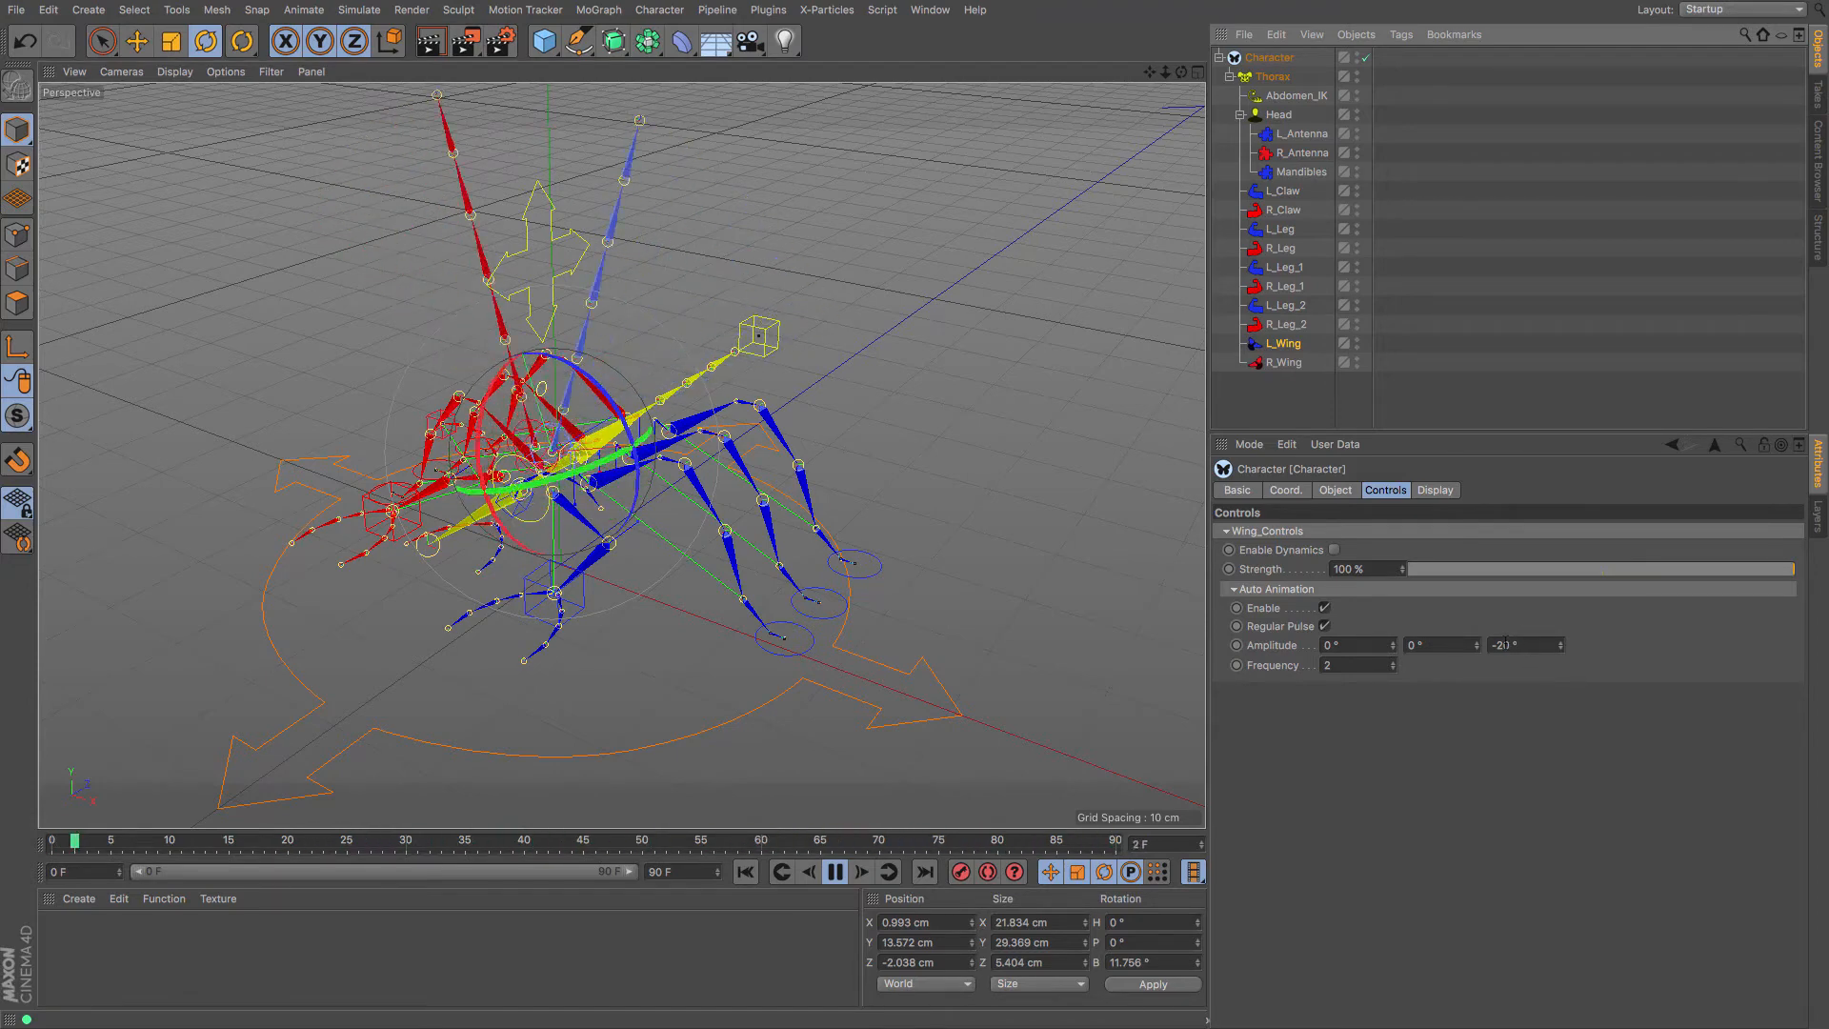
Try left-wing flap frequencies of 2 and then 1, and switch off Regular Pulse
left_click(1376, 665)
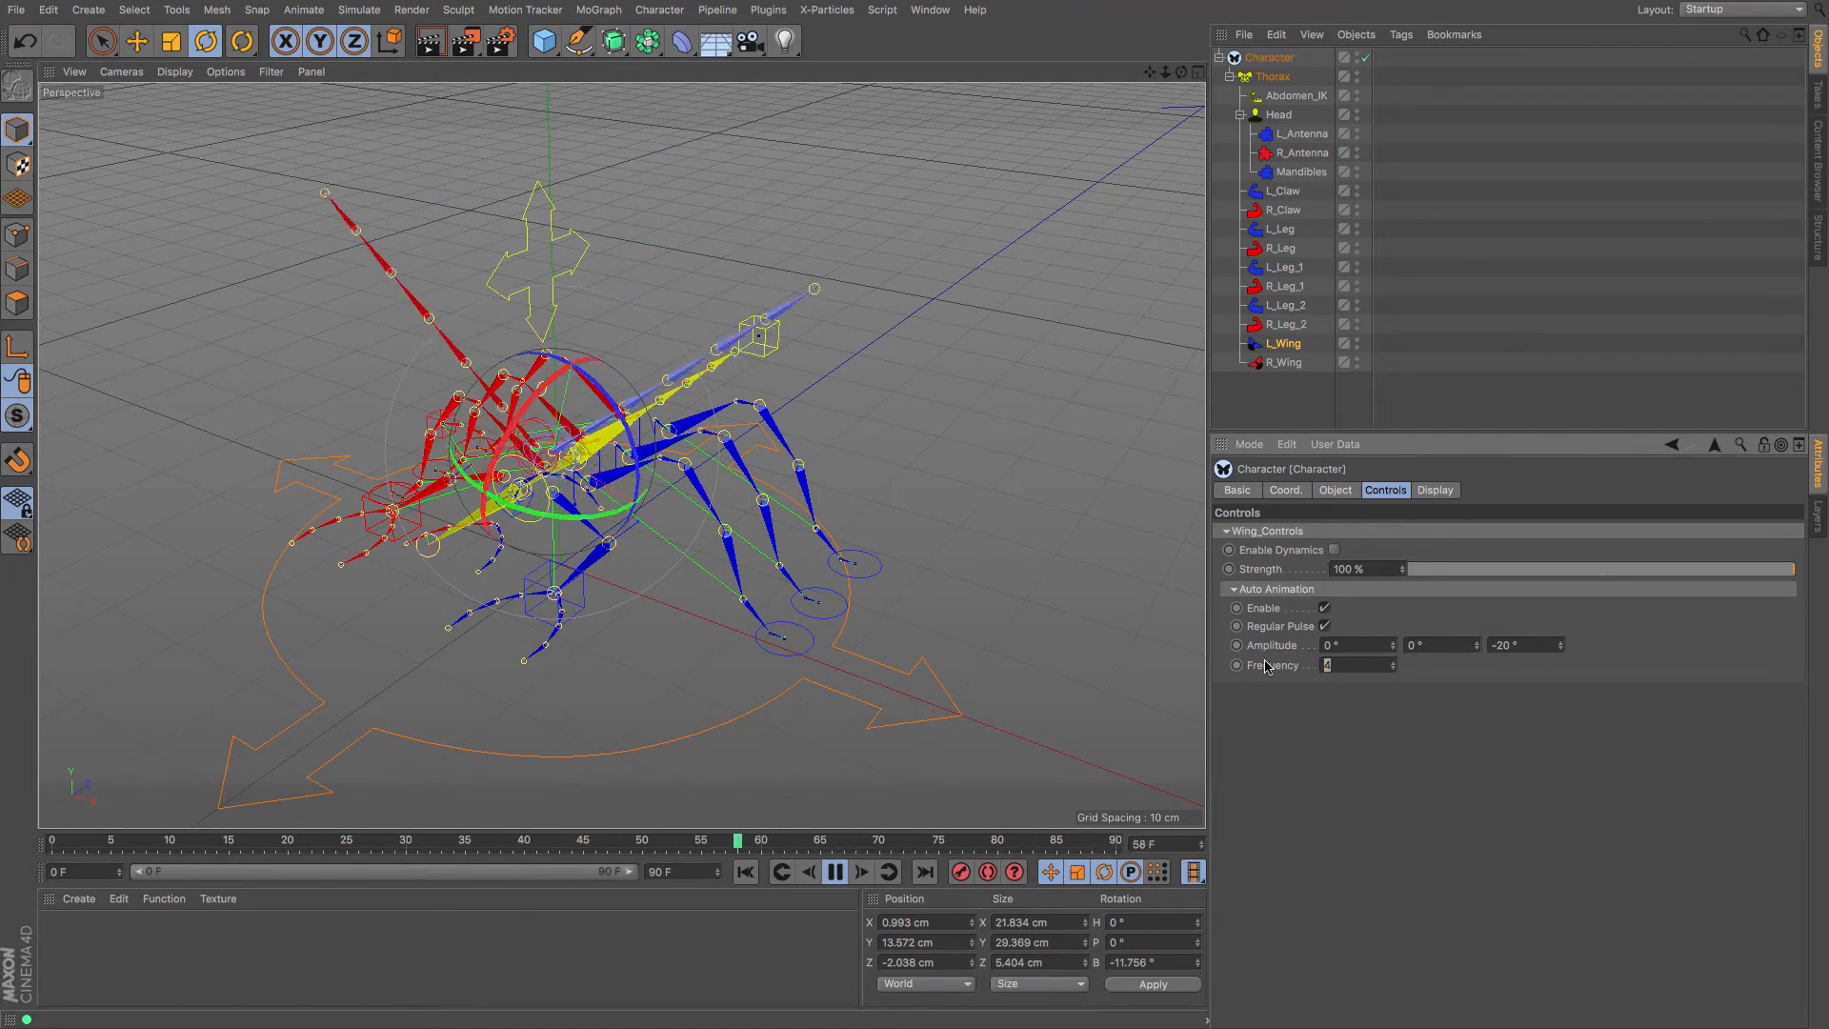
type("2")
key("Return")
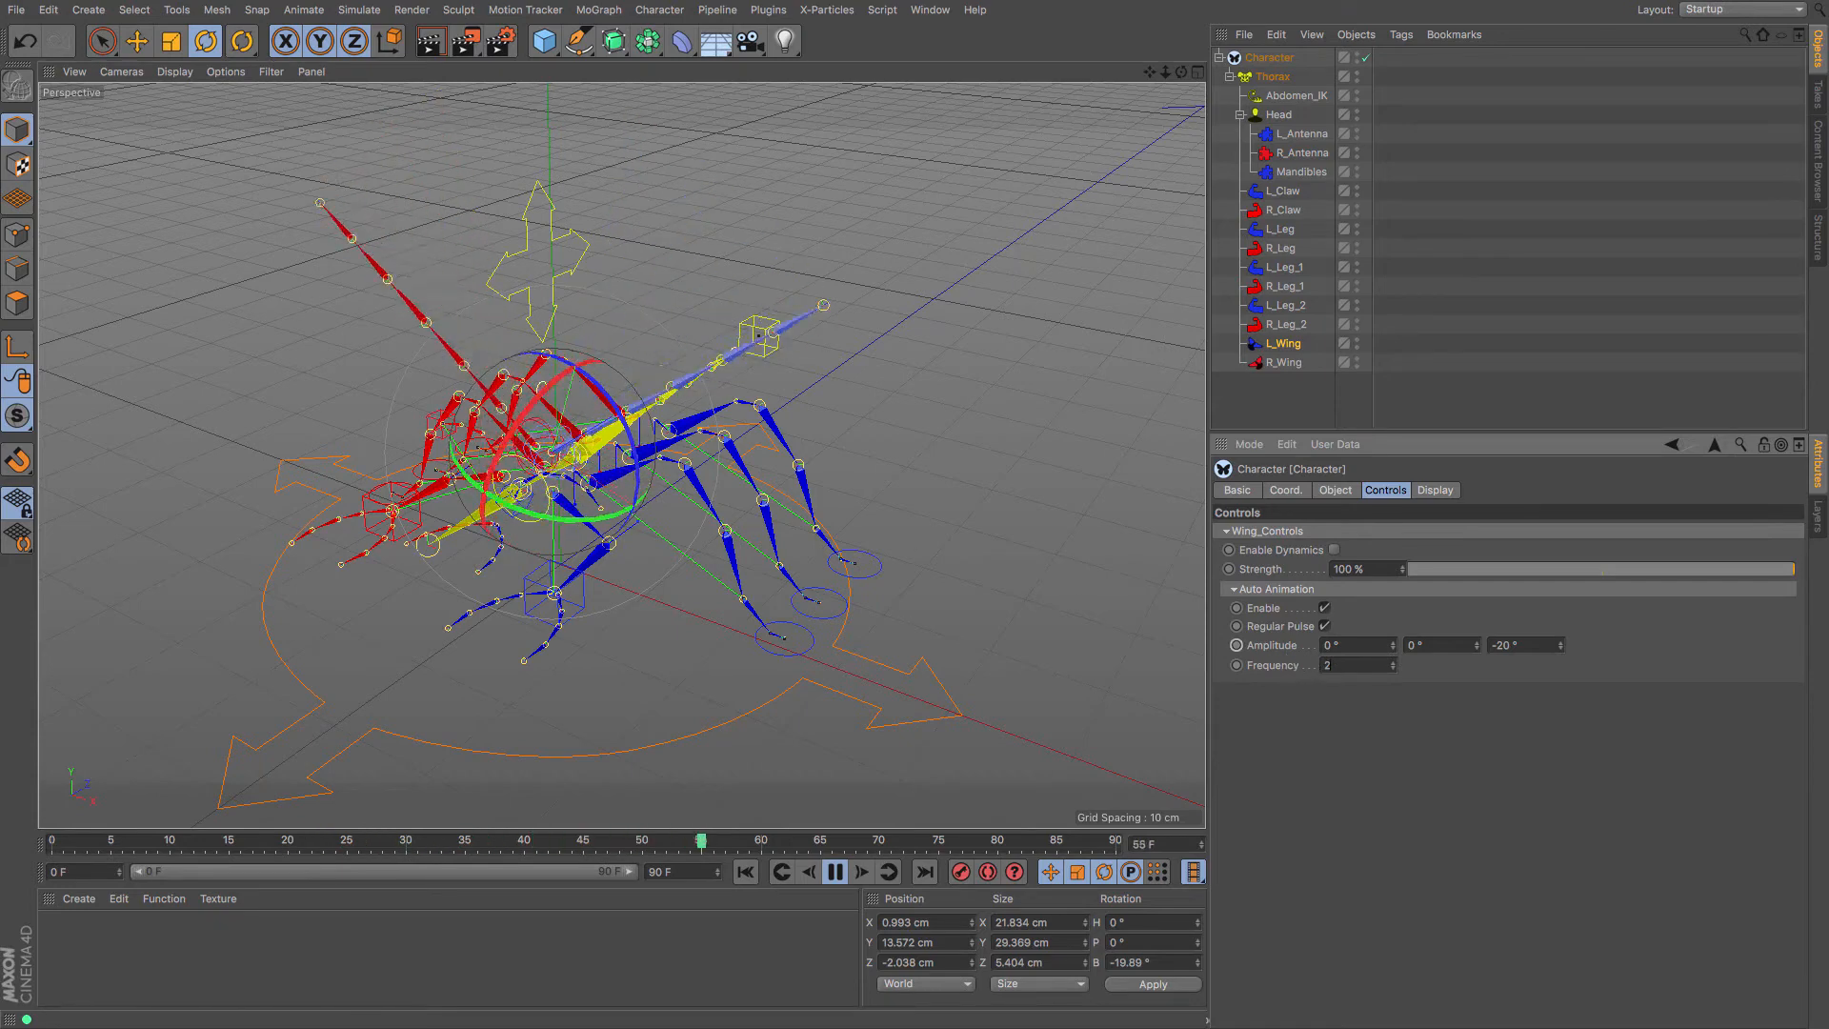
type("1")
key("Return")
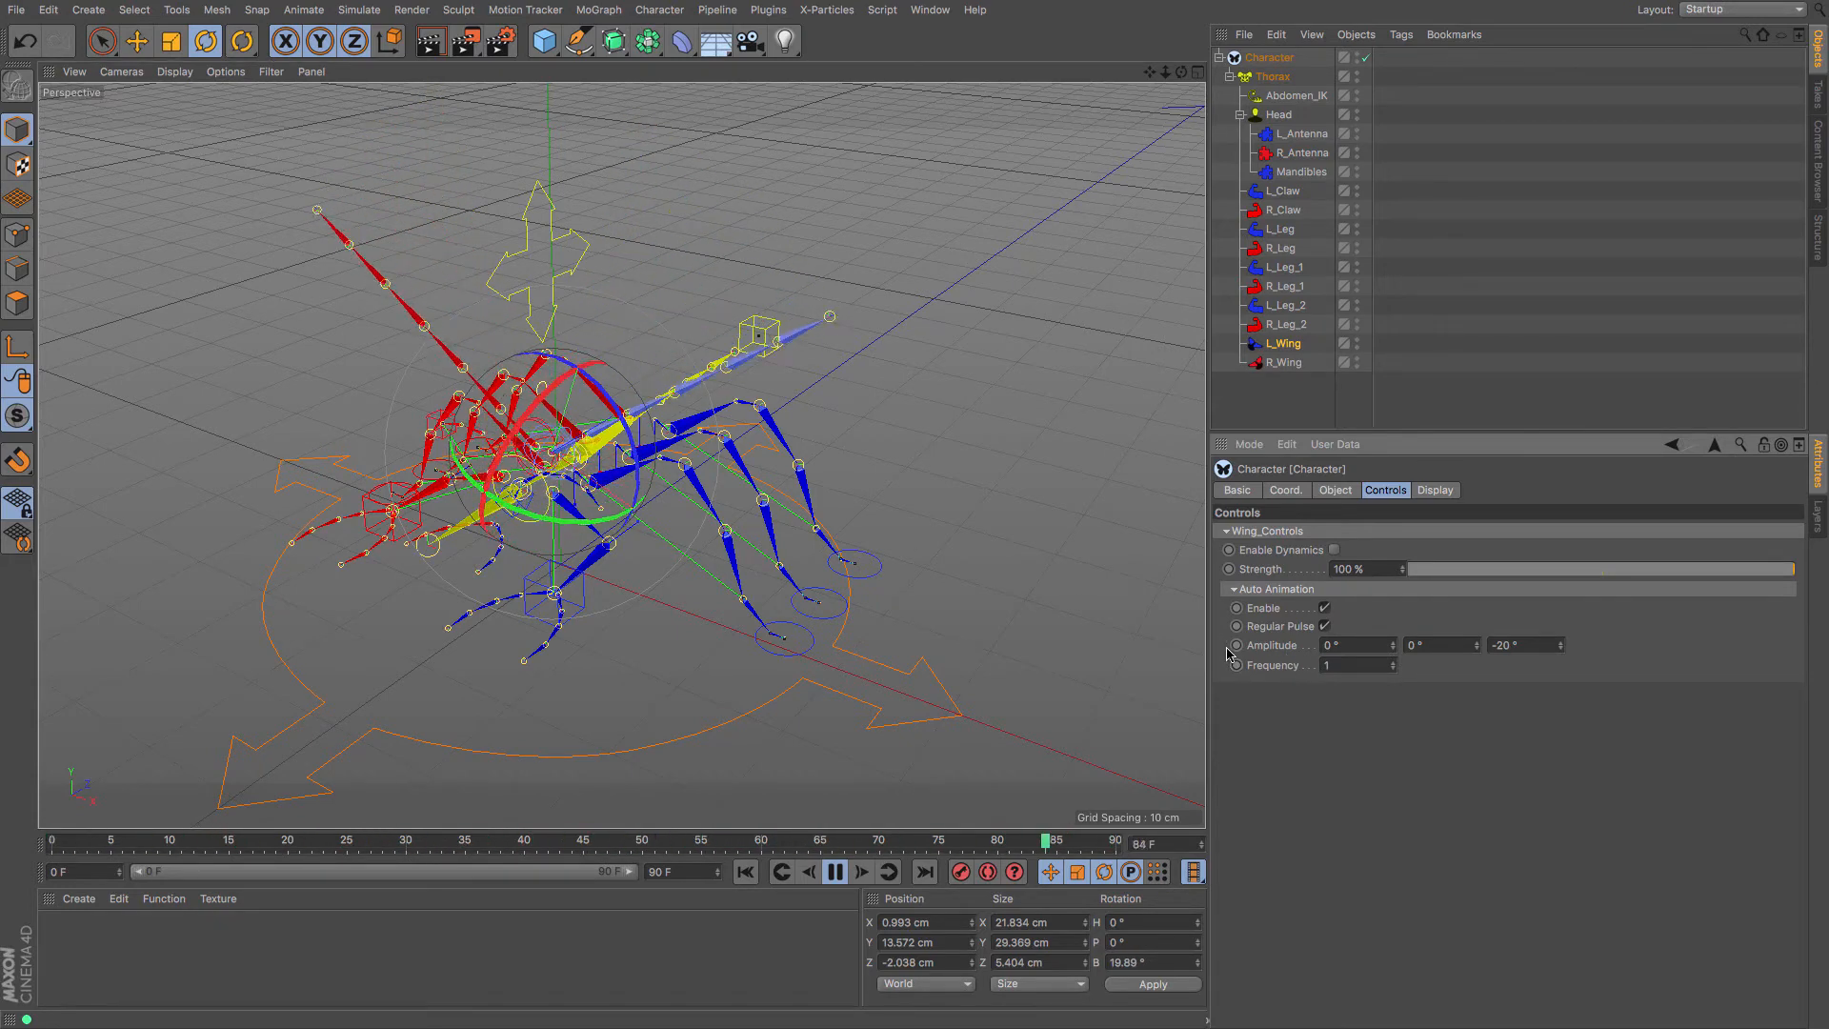
left_click(1325, 626)
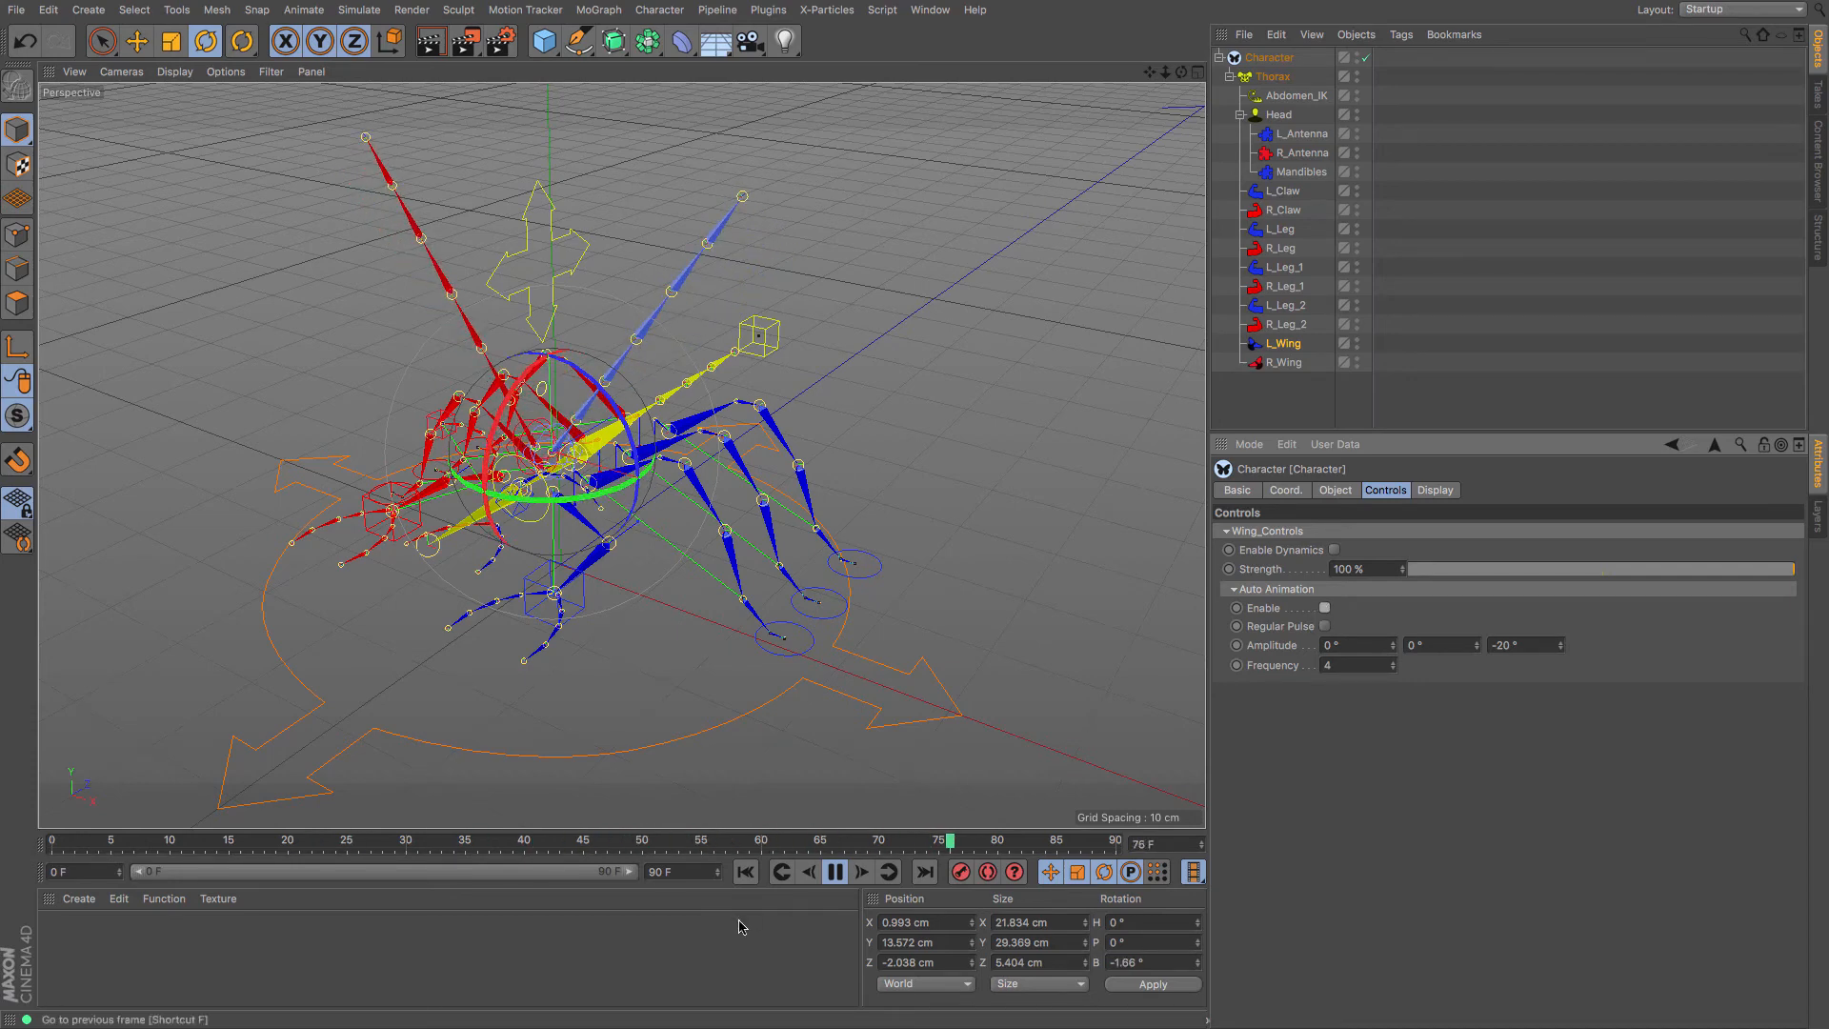
Stop playback, return to frame 0, and lower the wing dynamics Strength to 54%
left_click(835, 871)
left_click(748, 874)
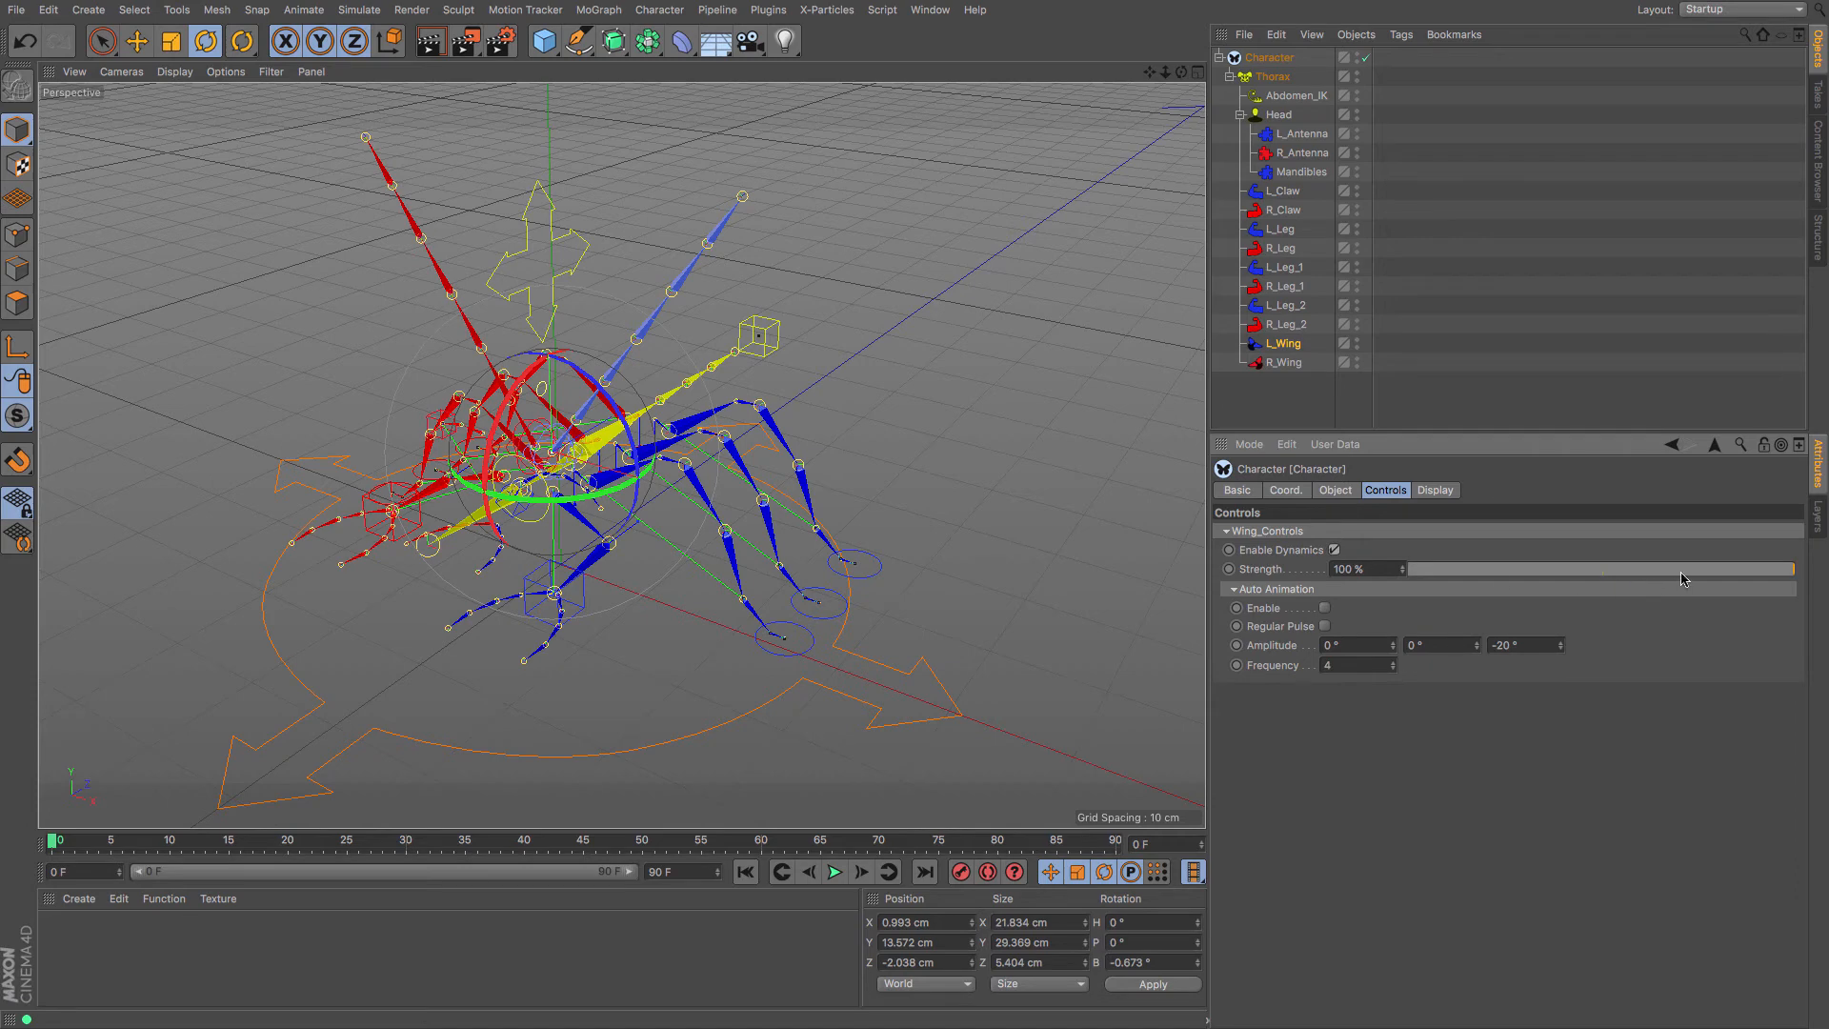
left_click_drag(1681, 579, 1582, 589)
Check the right wing's controls, reselect the left wing, then select the thorax master controller
left_click(1285, 364)
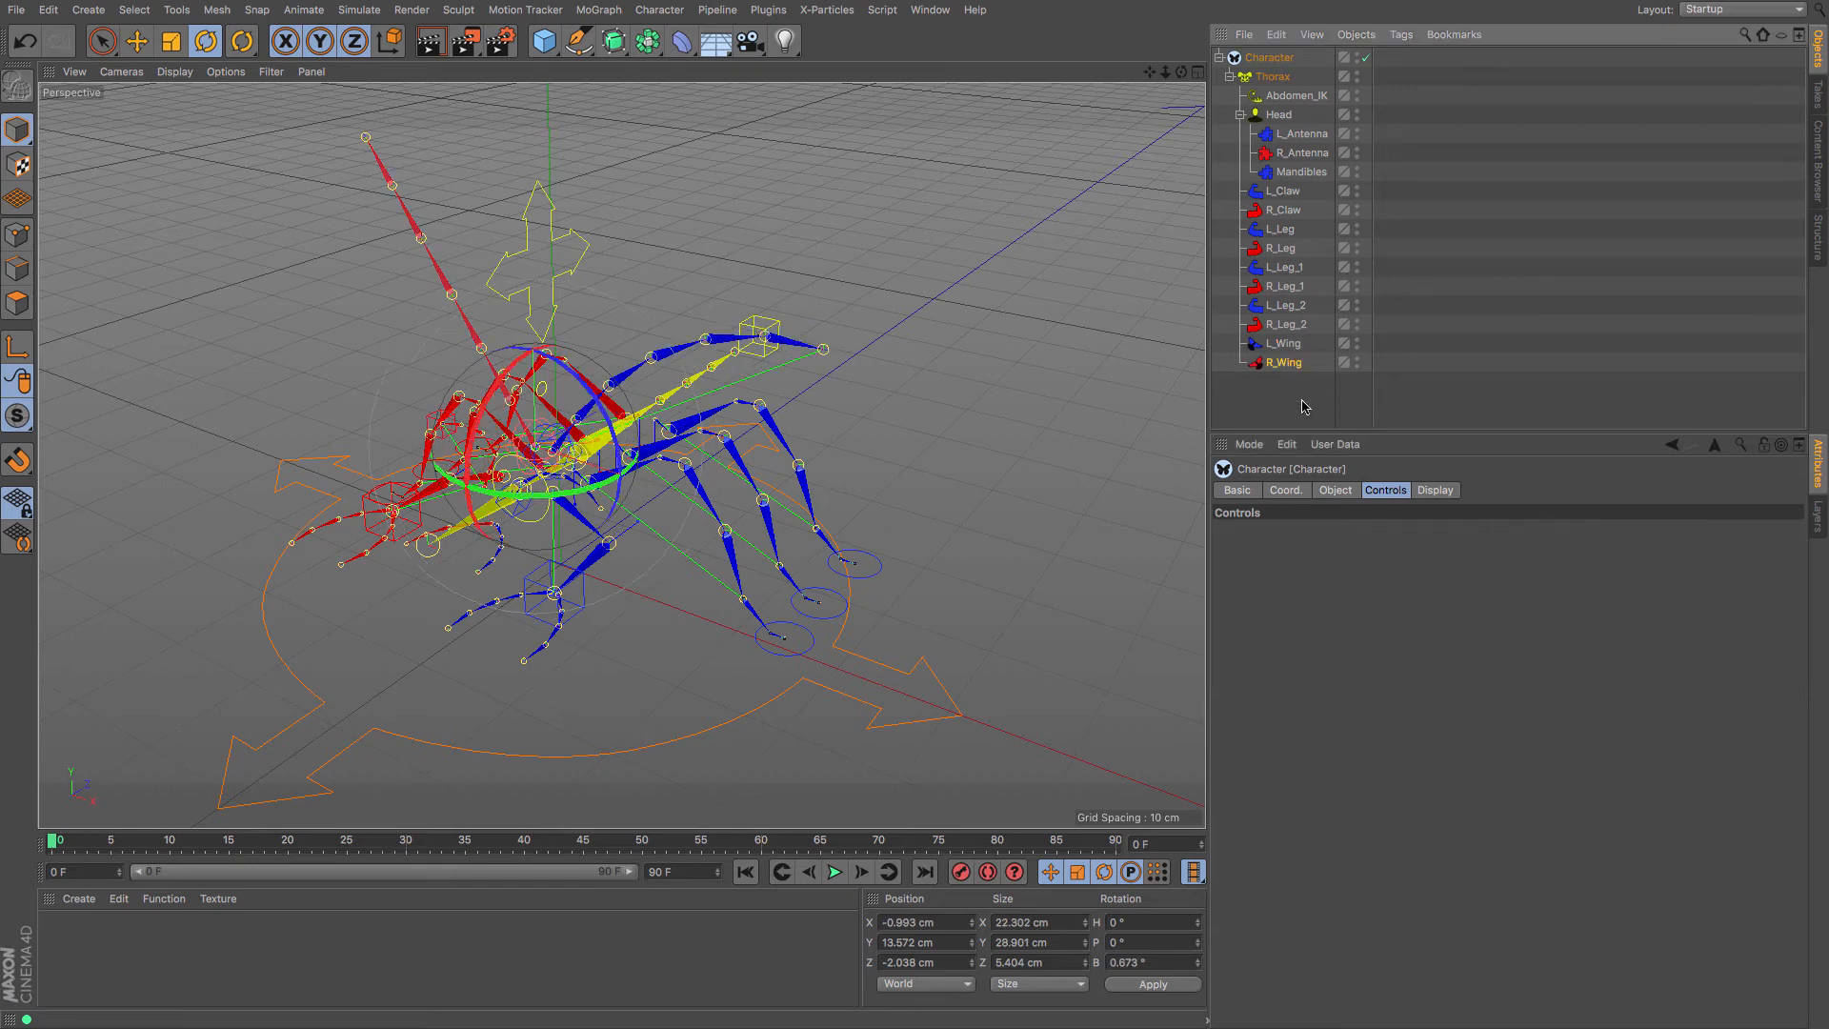
left_click(1283, 345)
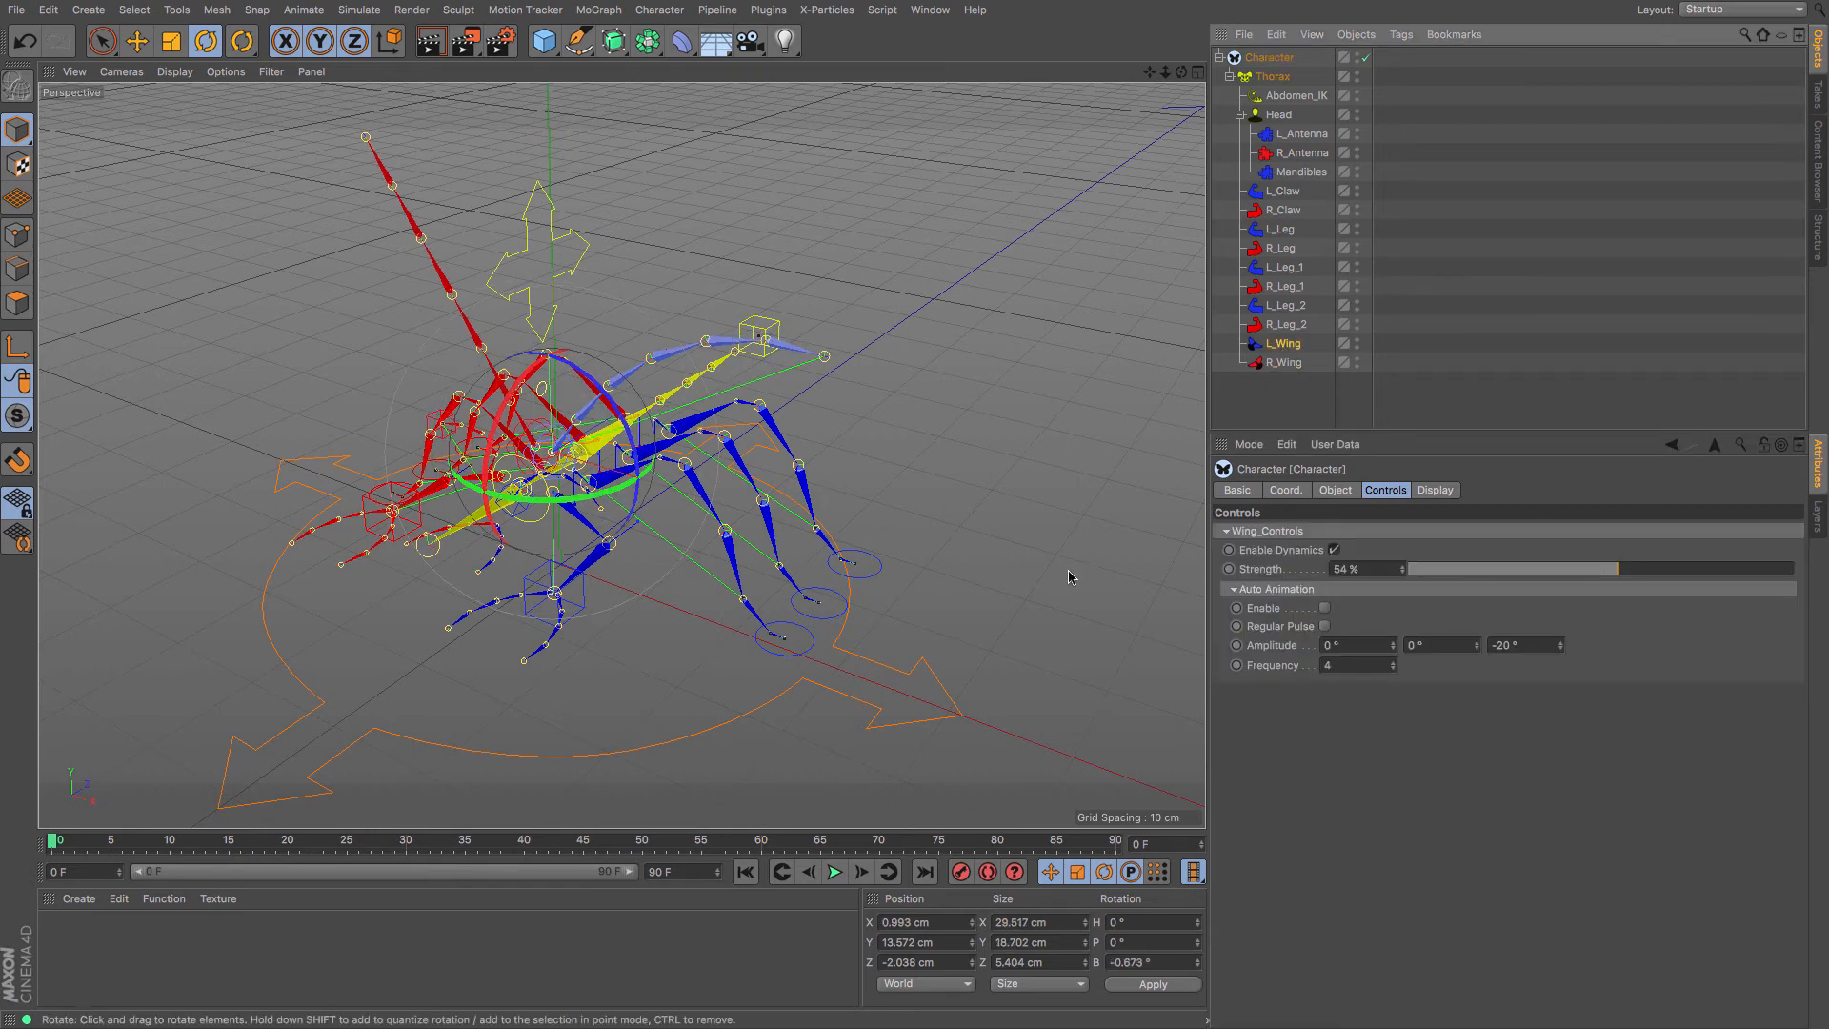
left_click(530, 758)
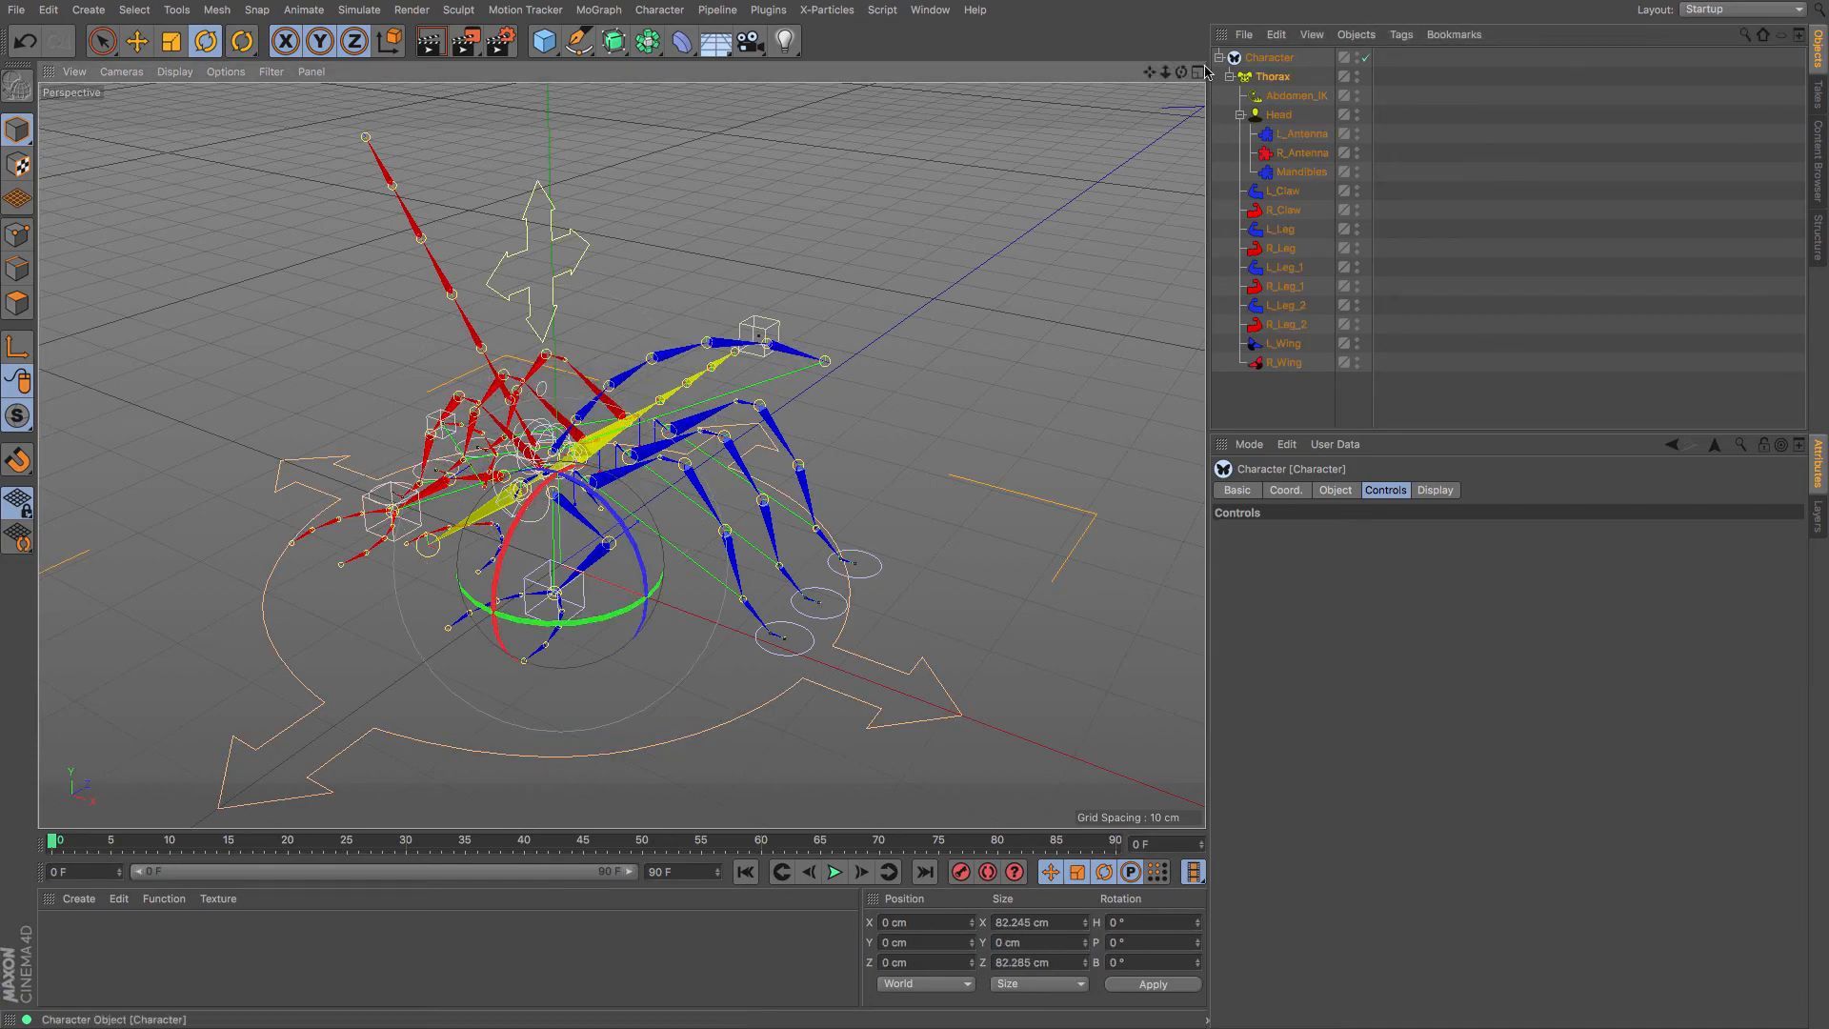
mouse_move(1182, 73)
left_mouse_down()
mouse_move(1019, 79)
mouse_move(1014, 110)
mouse_move(1076, 105)
mouse_move(1157, 61)
mouse_move(1229, 95)
mouse_move(1209, 114)
mouse_move(1175, 116)
mouse_move(1219, 47)
mouse_move(1182, 43)
left_mouse_up()
left_click(549, 420)
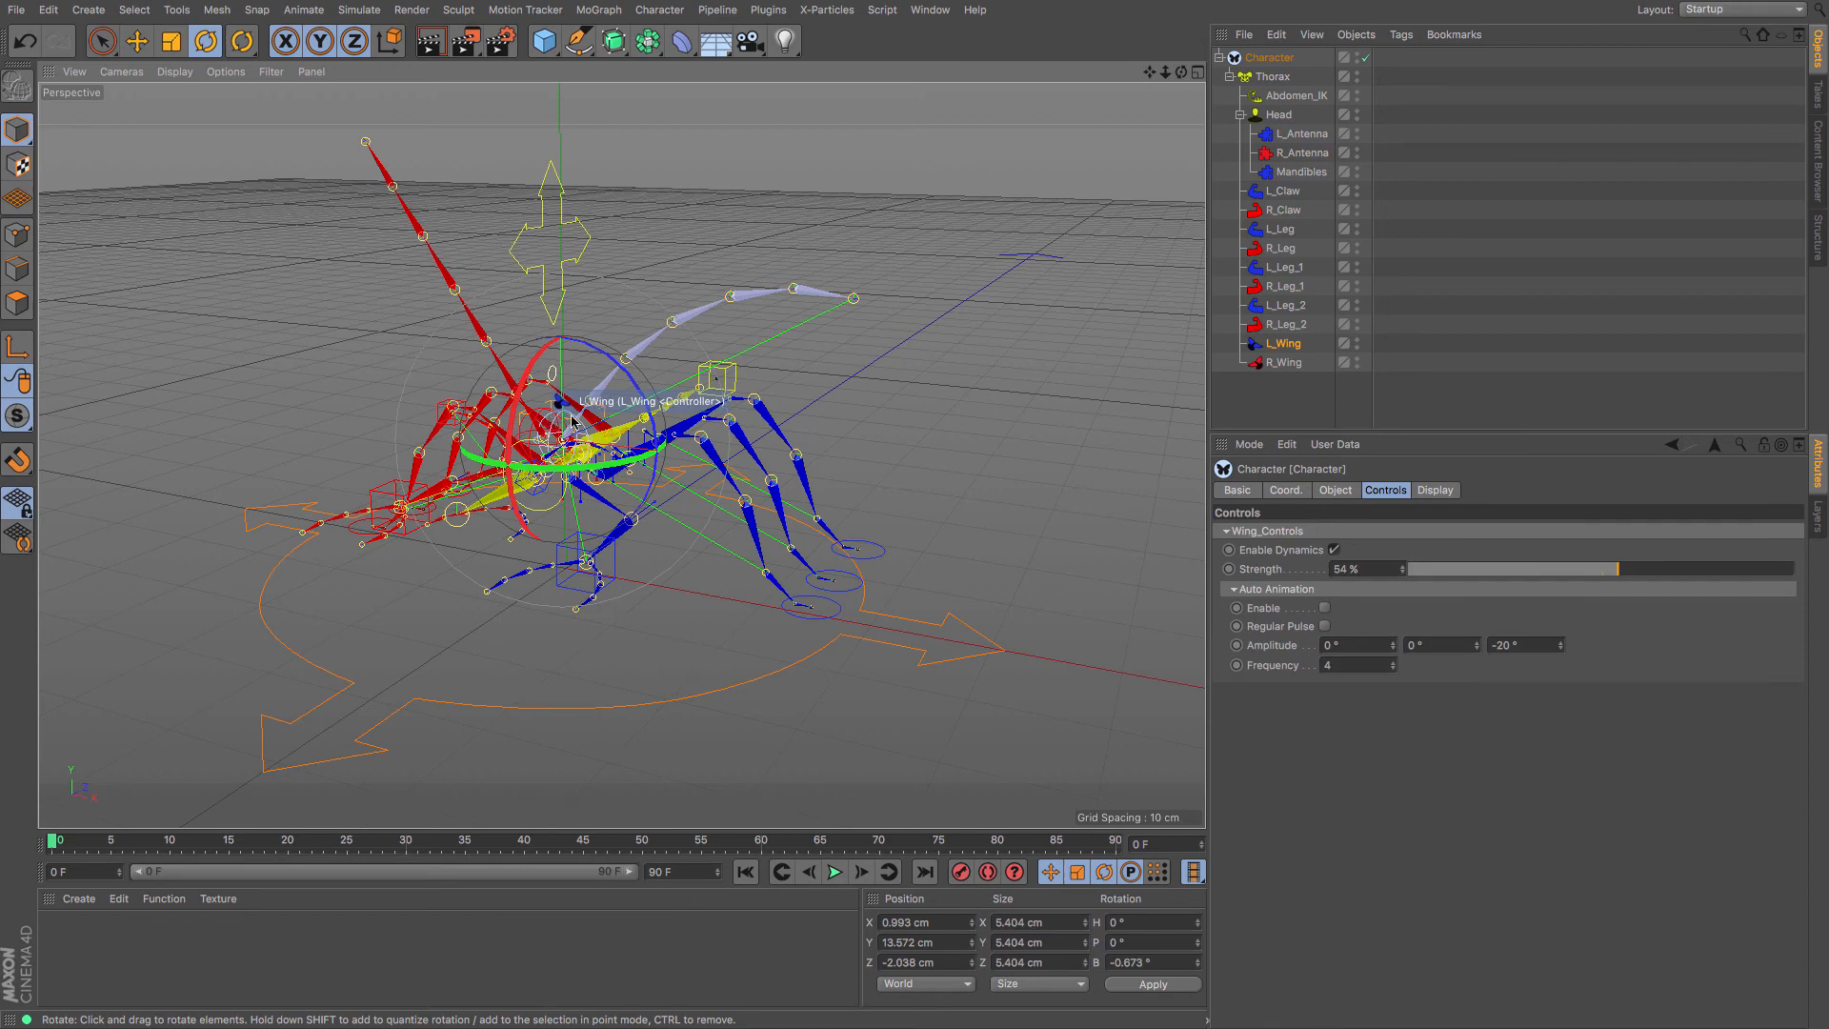
scroll(571, 422, "up", 5)
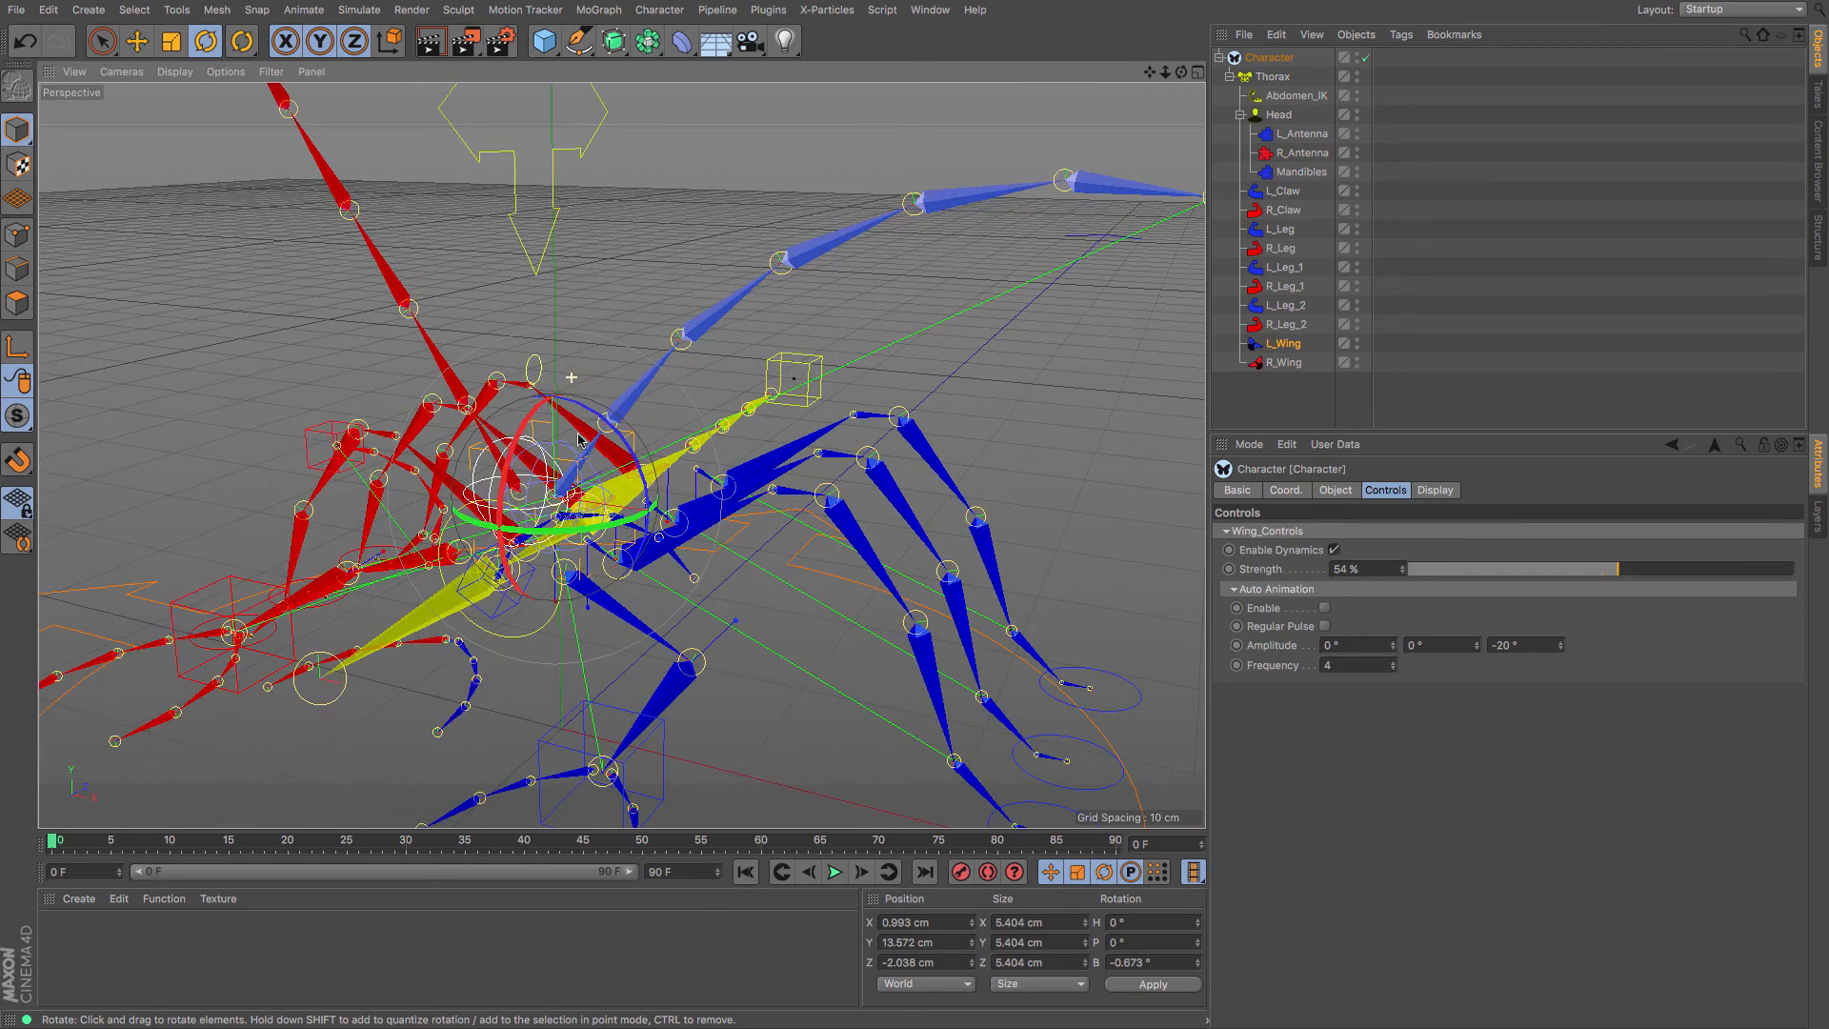
left_click(488, 454)
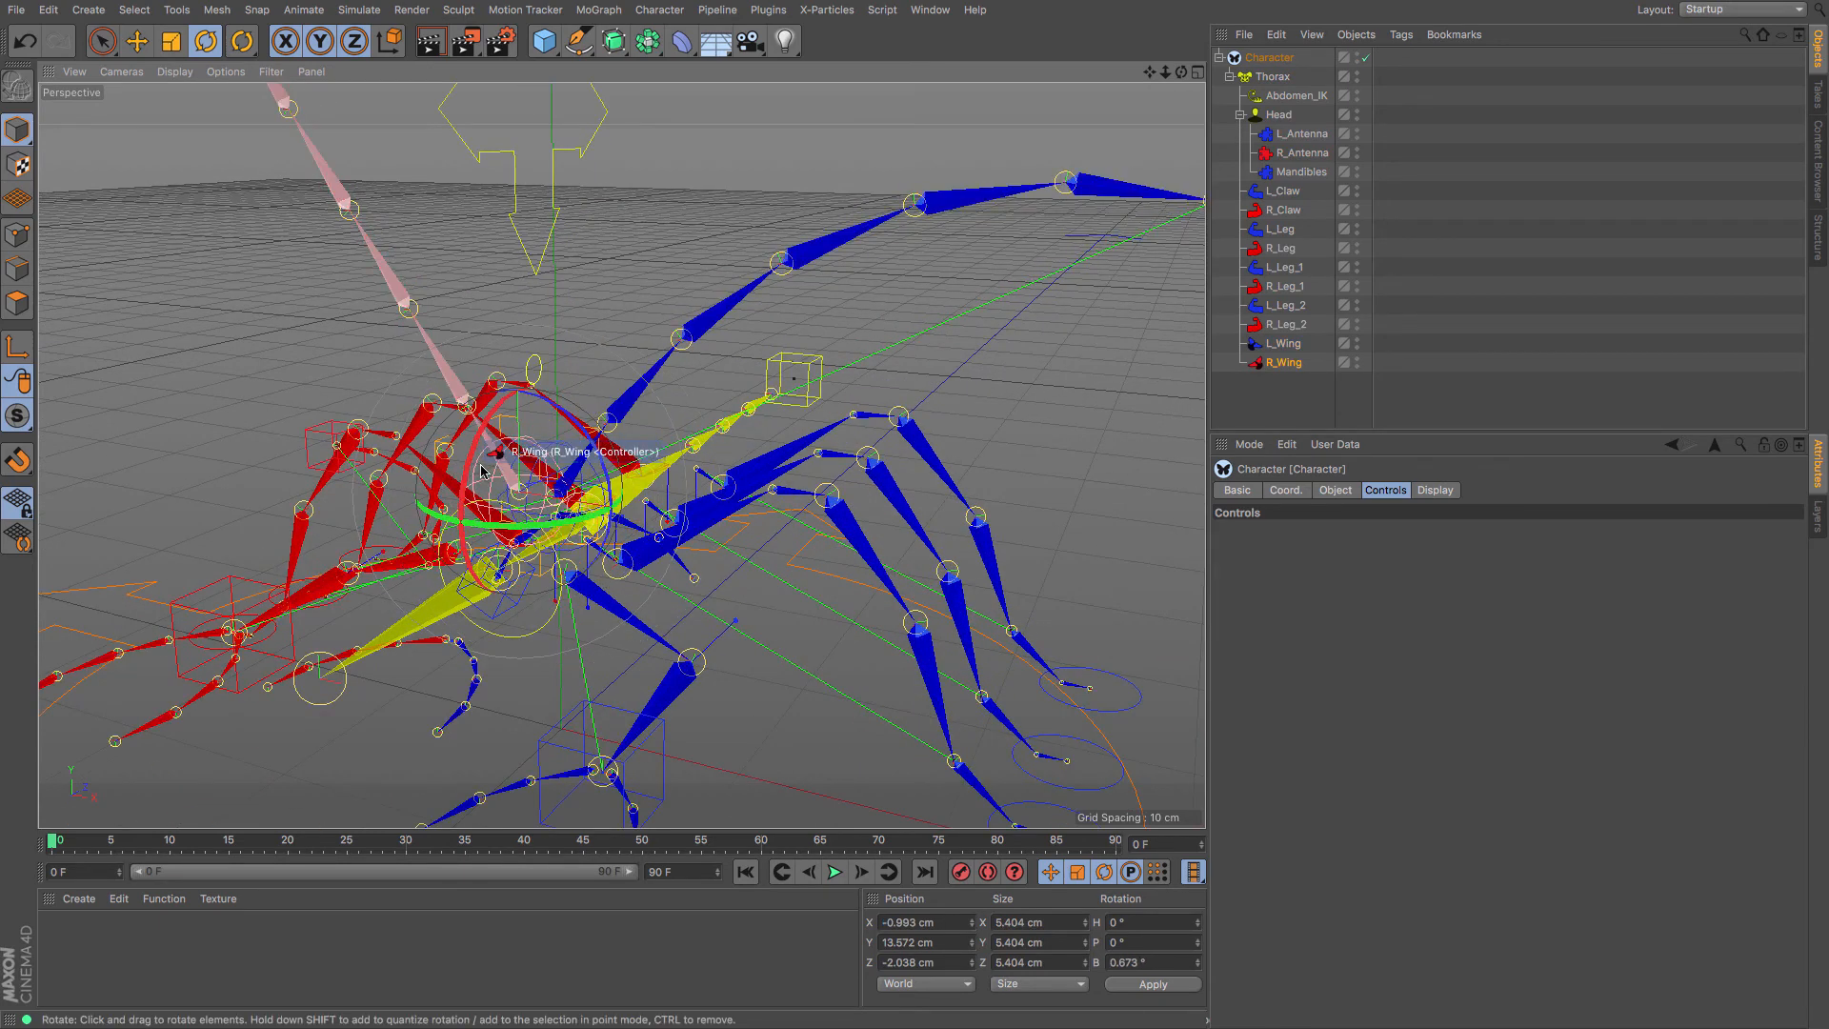
scroll(493, 469, "down", 6)
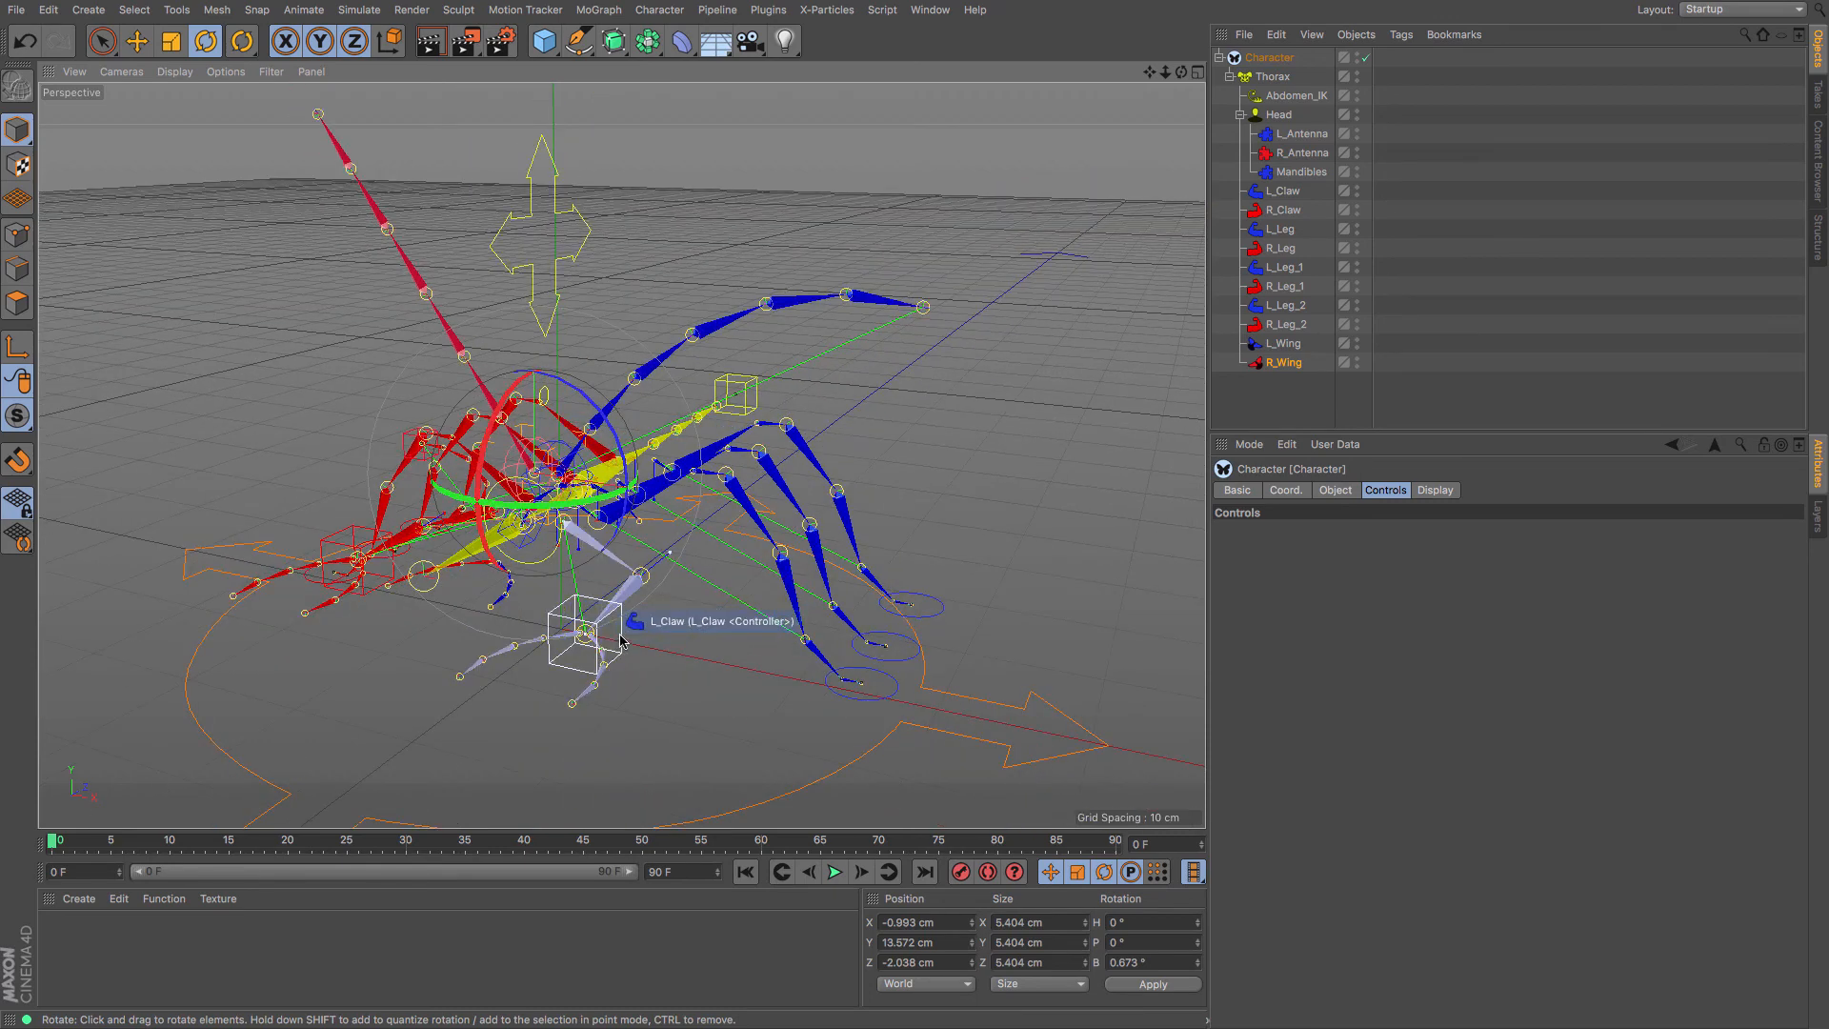
left_click(659, 640)
key("e")
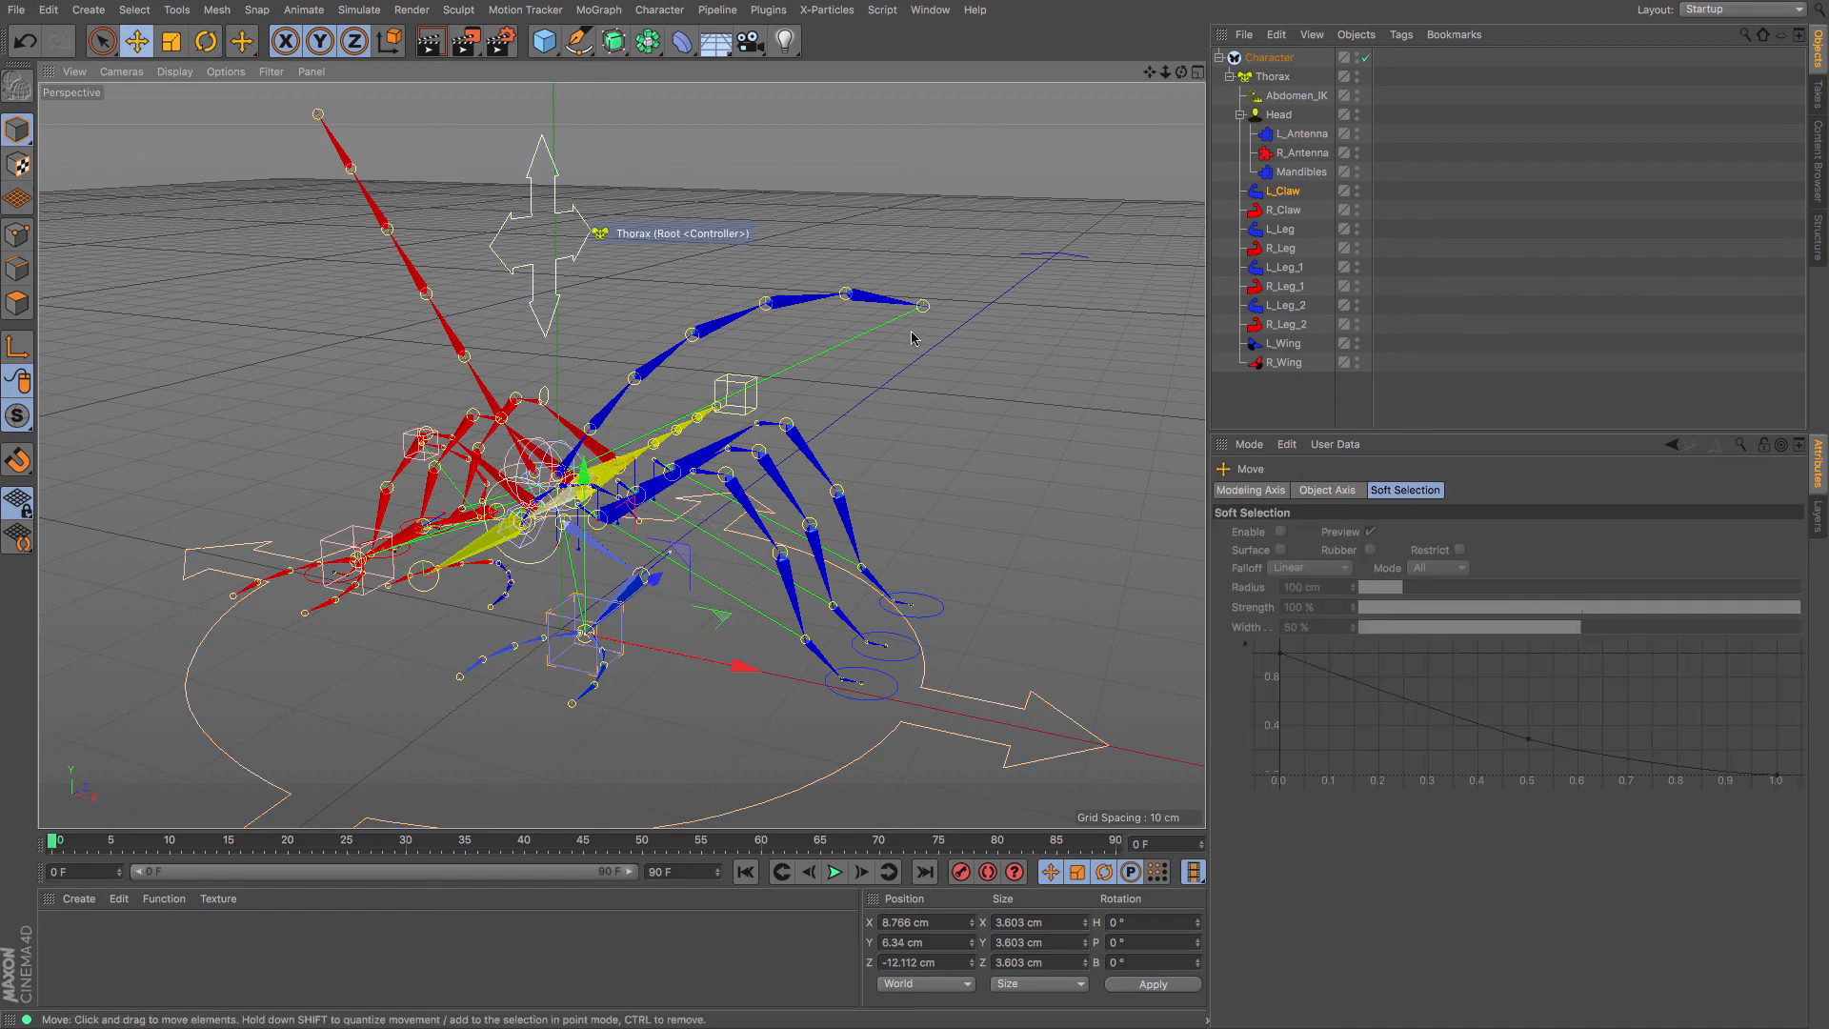
scroll(958, 445, "down", 4)
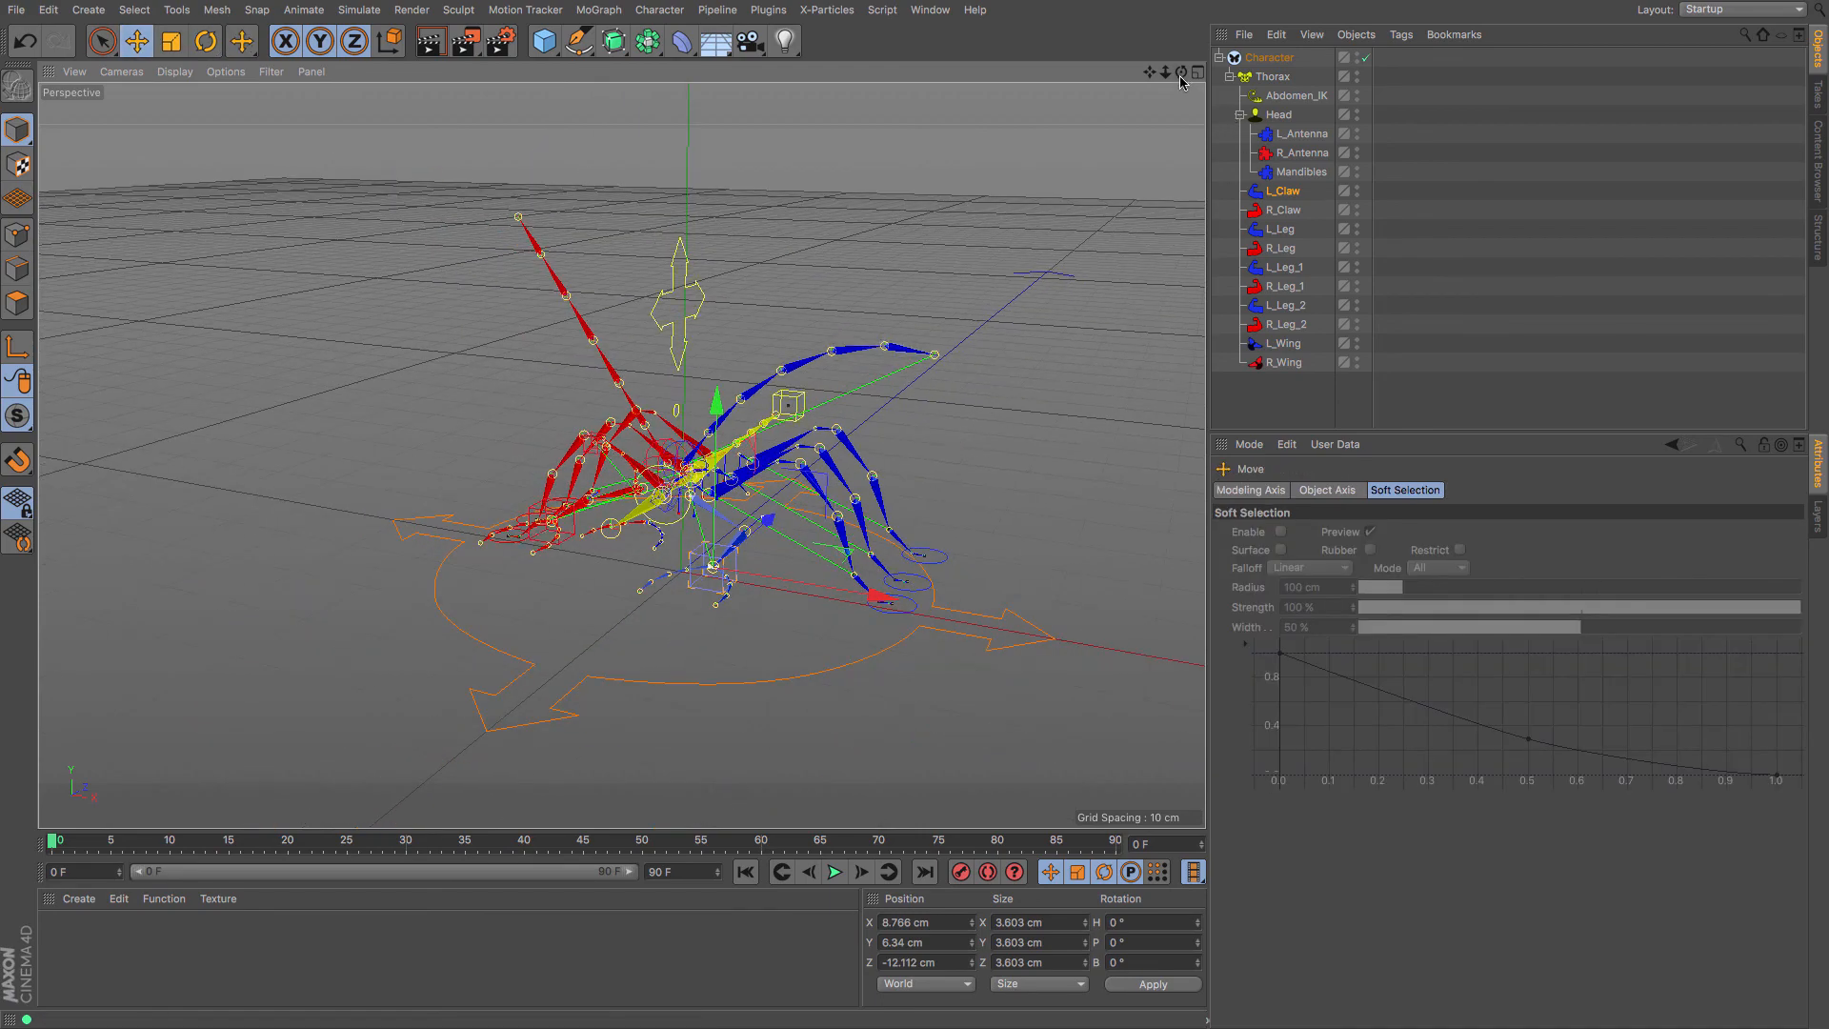
left_click_drag(620, 455, 724, 457, "alt")
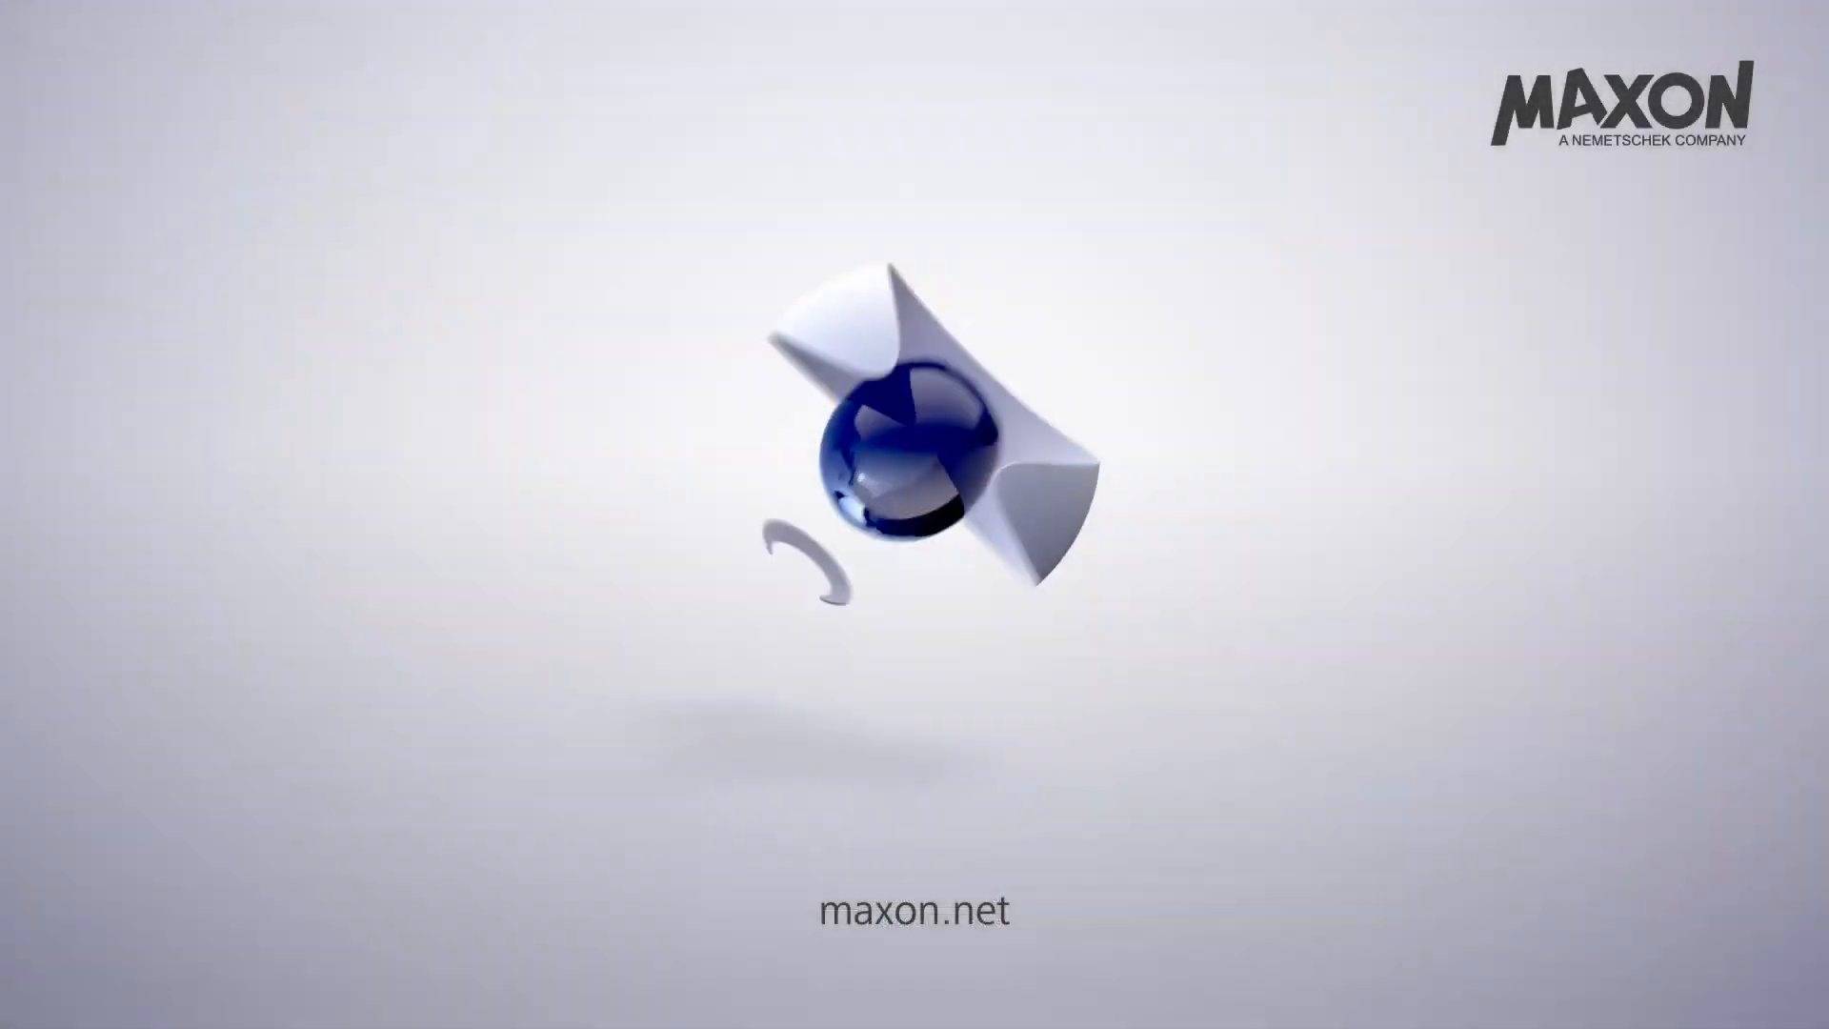